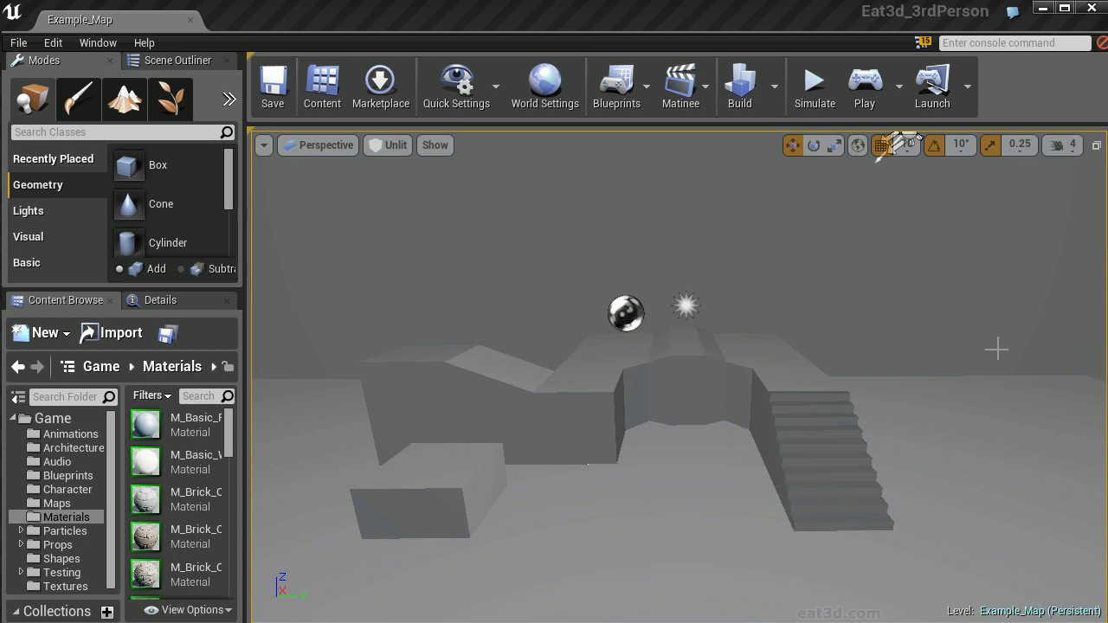
Step: Create a subfolder named VFX inside the Materials folder
click(68, 518)
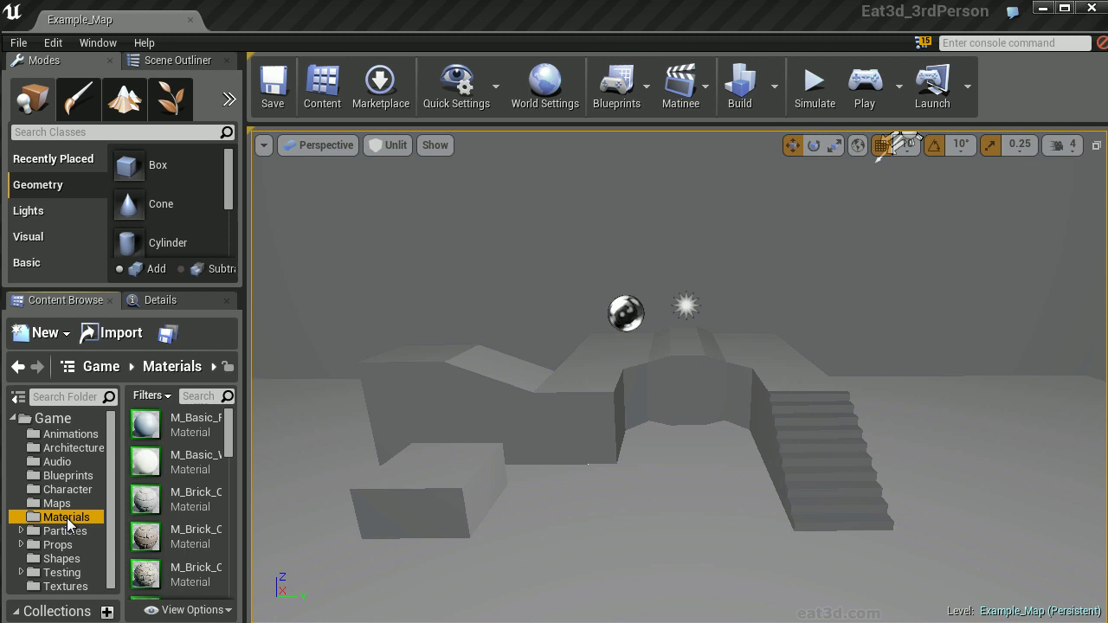
right_click(68, 525)
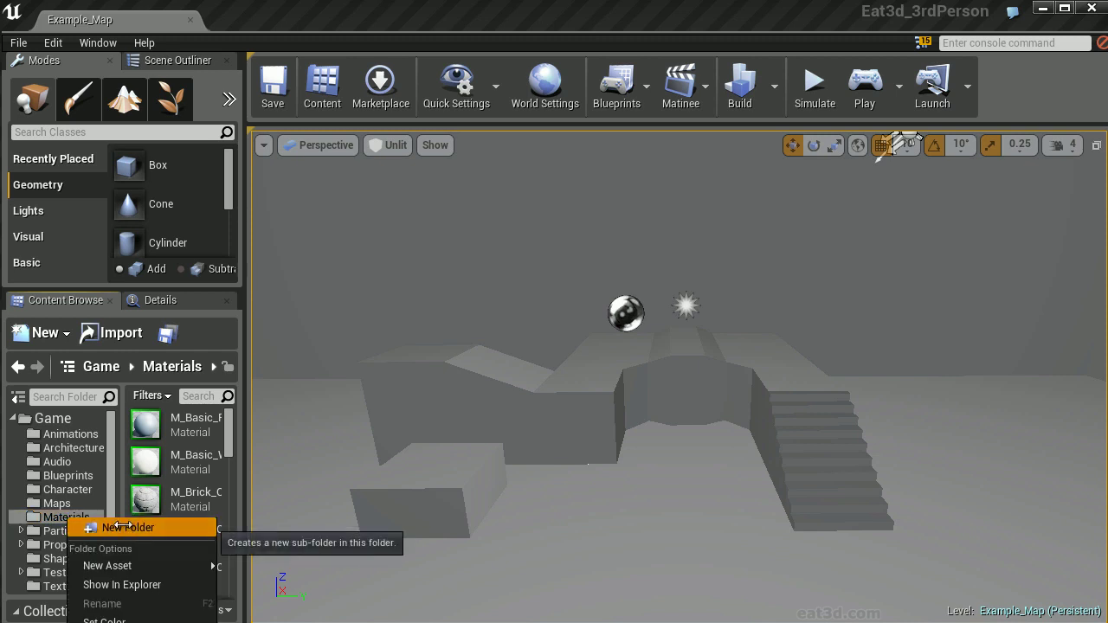
click(91, 526)
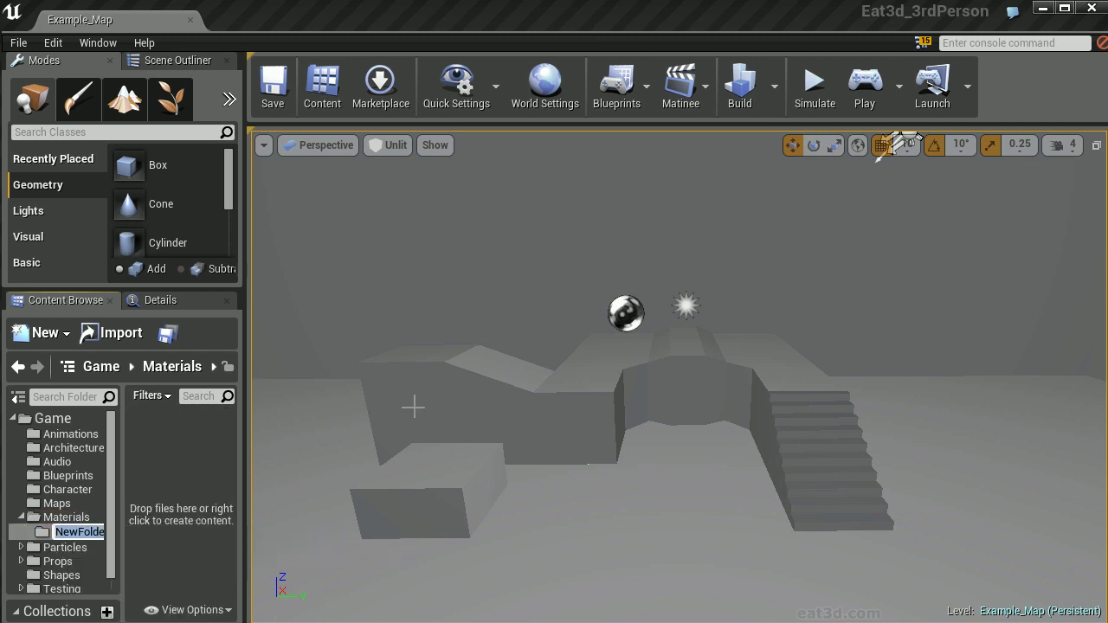
text(VFX)
key(Return)
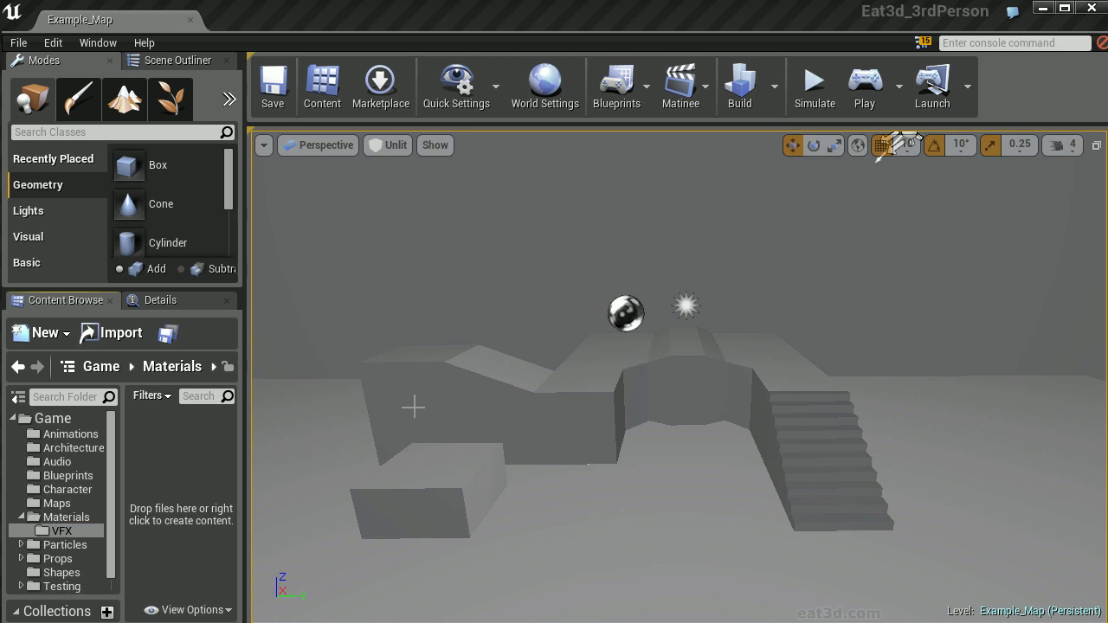
Step: Create a folder named CharacterVFX inside the VFX folder
right_click(193, 462)
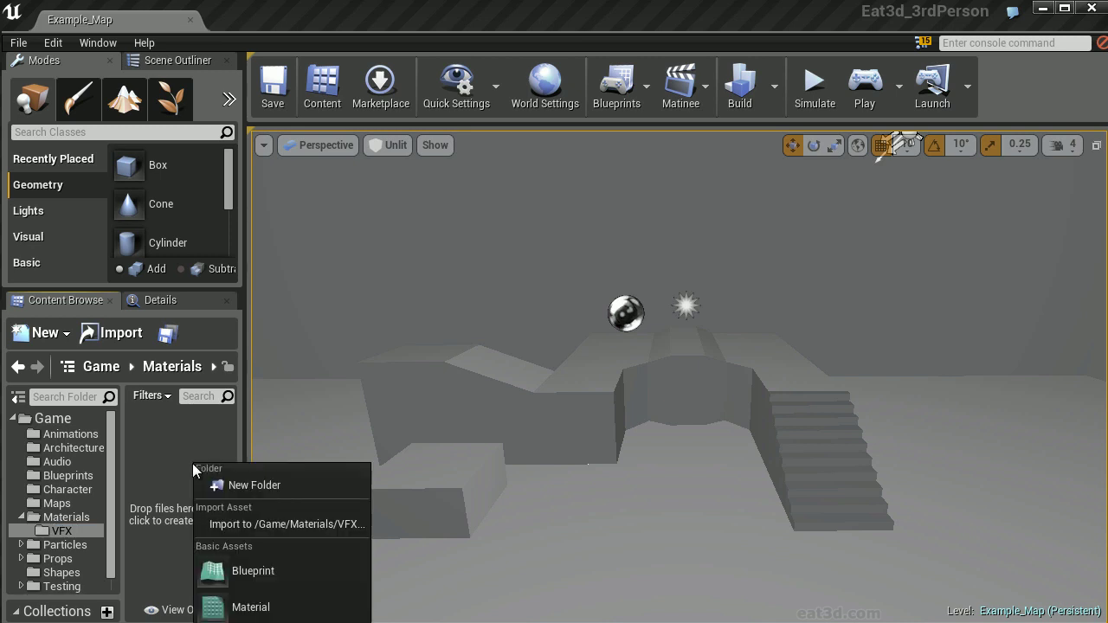
click(291, 487)
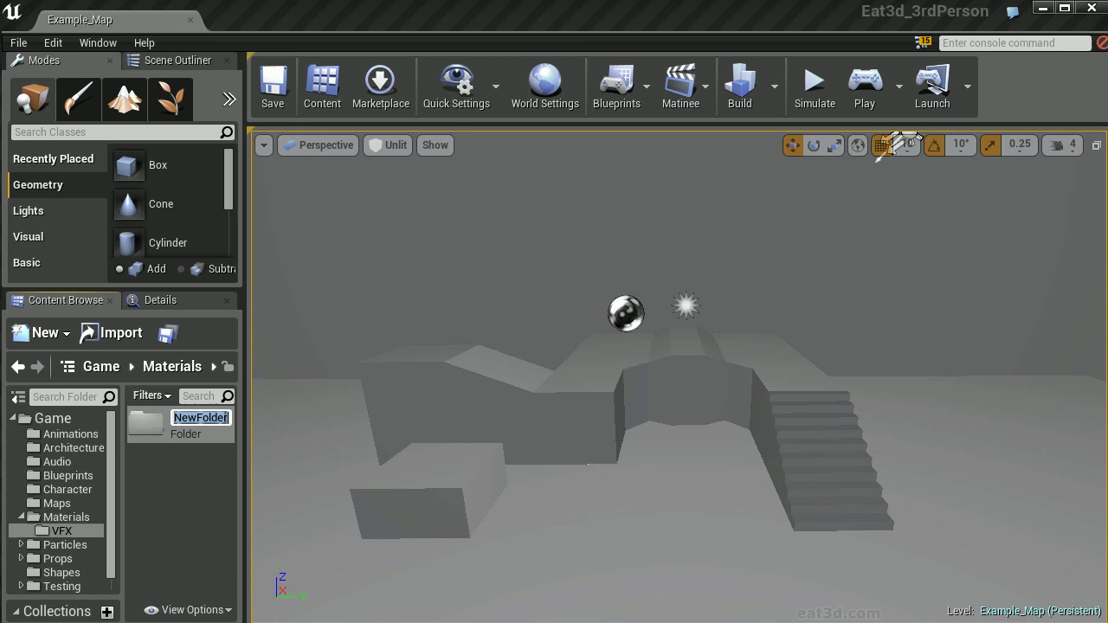
text(Charact)
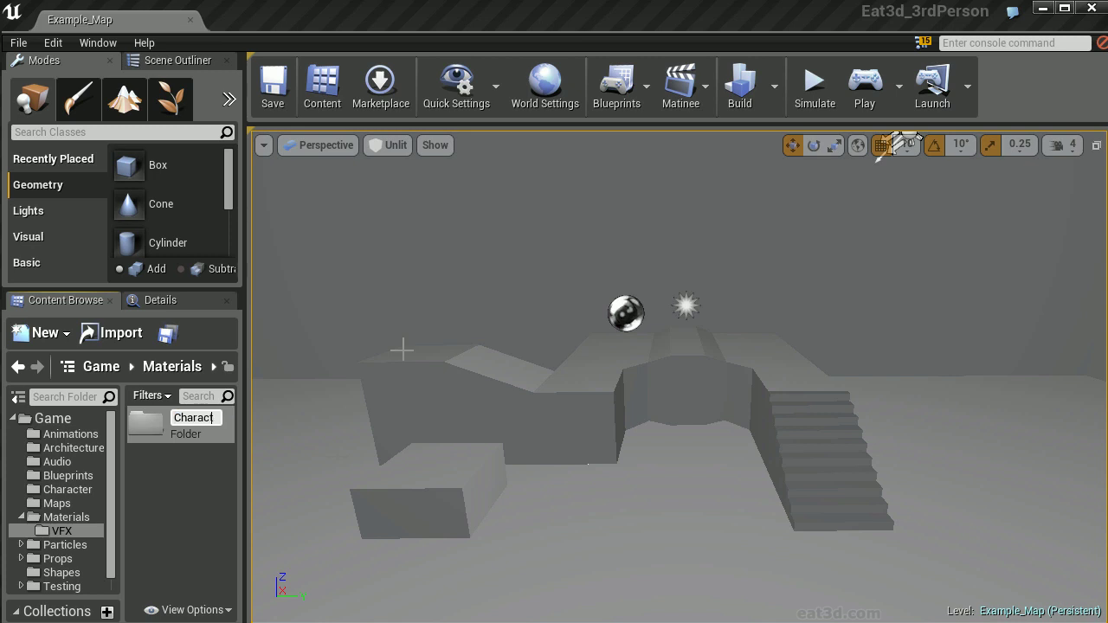
text(erVFX)
key(Return)
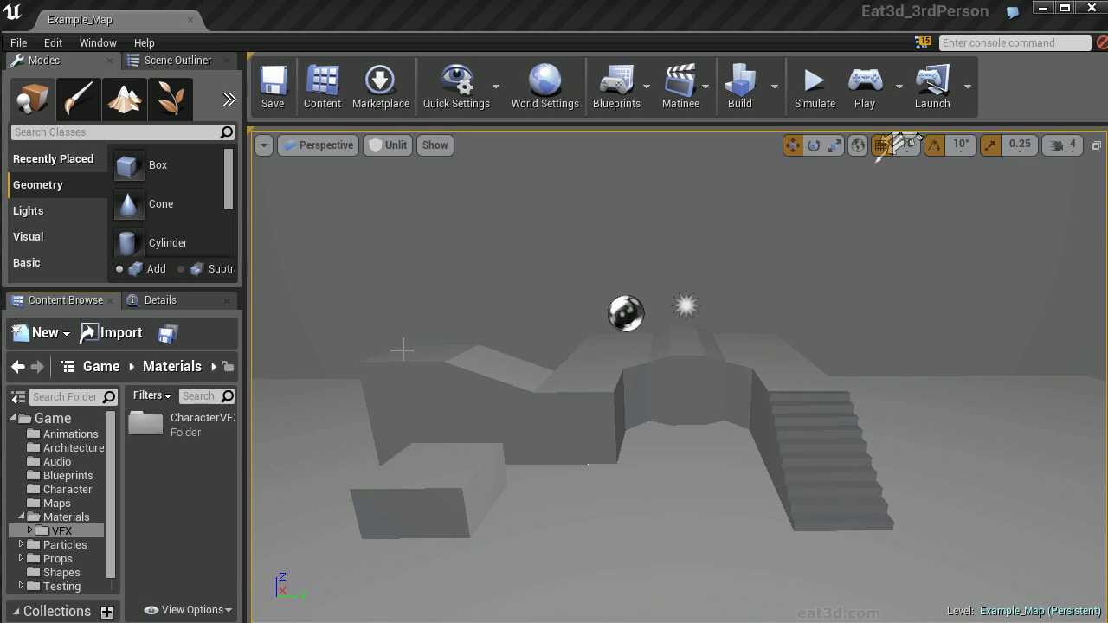
Step: Open the CharacterVFX folder and create a subfolder named Materials in it
double_click(171, 425)
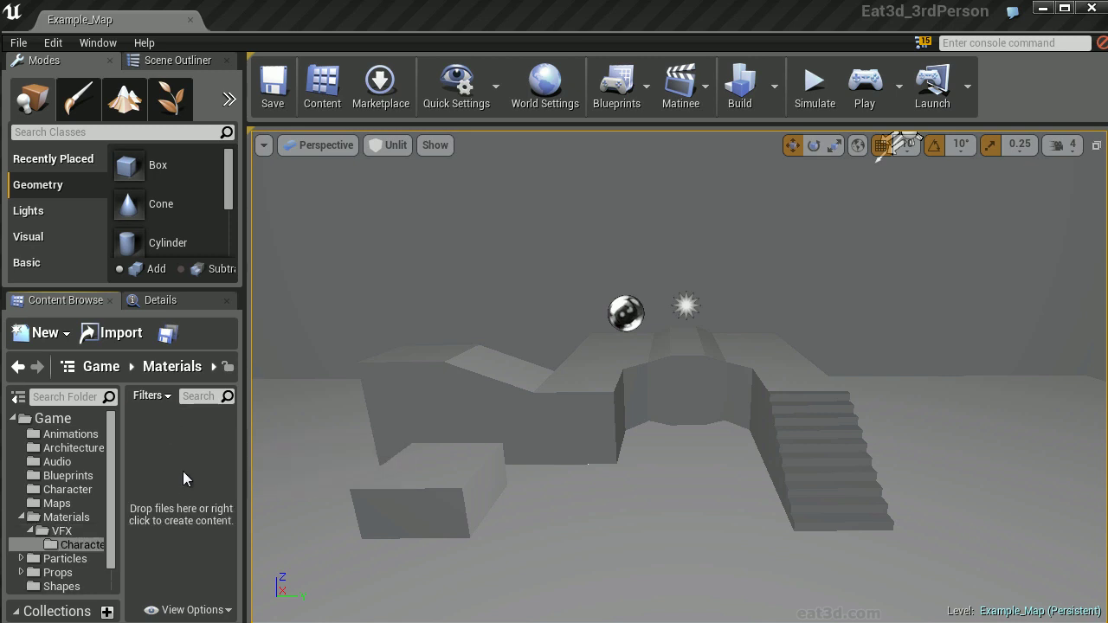
right_click(165, 452)
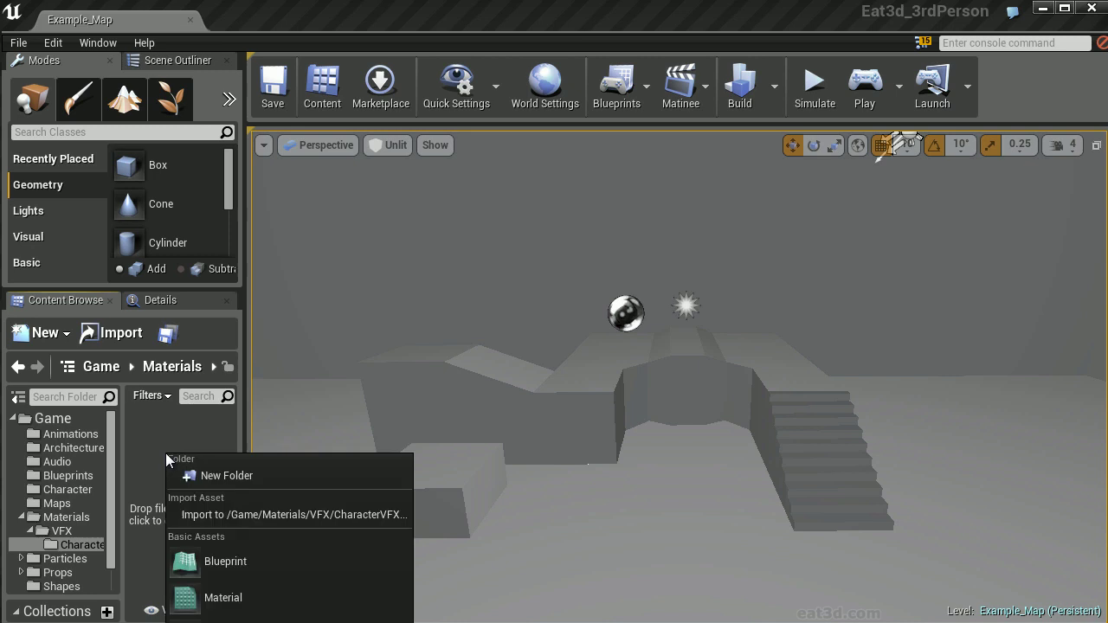
click(214, 478)
text(Materials)
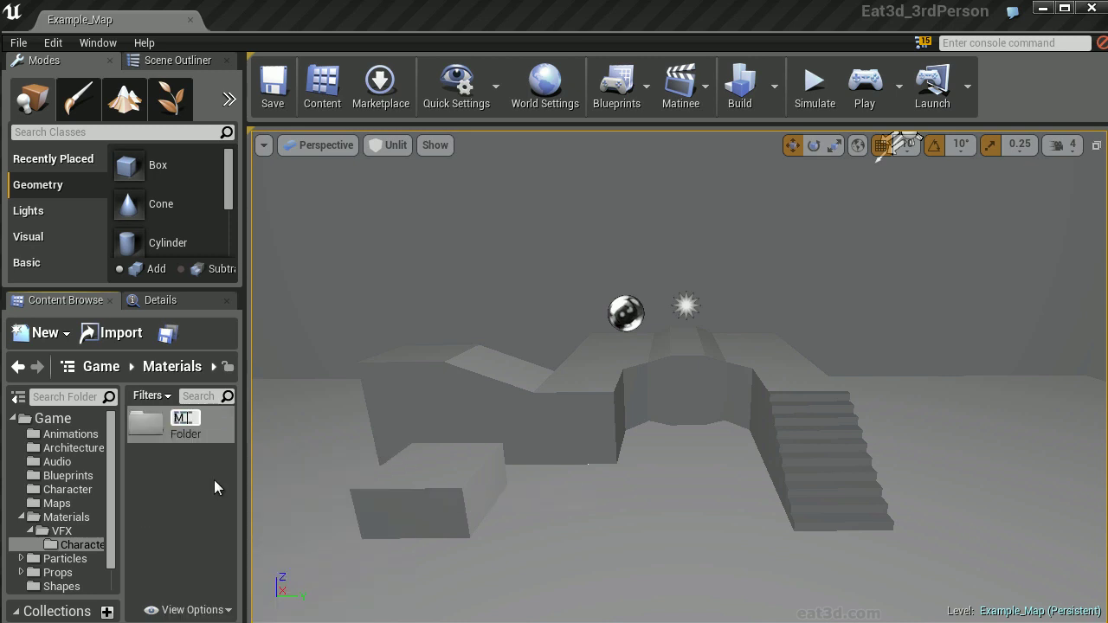
key(Return)
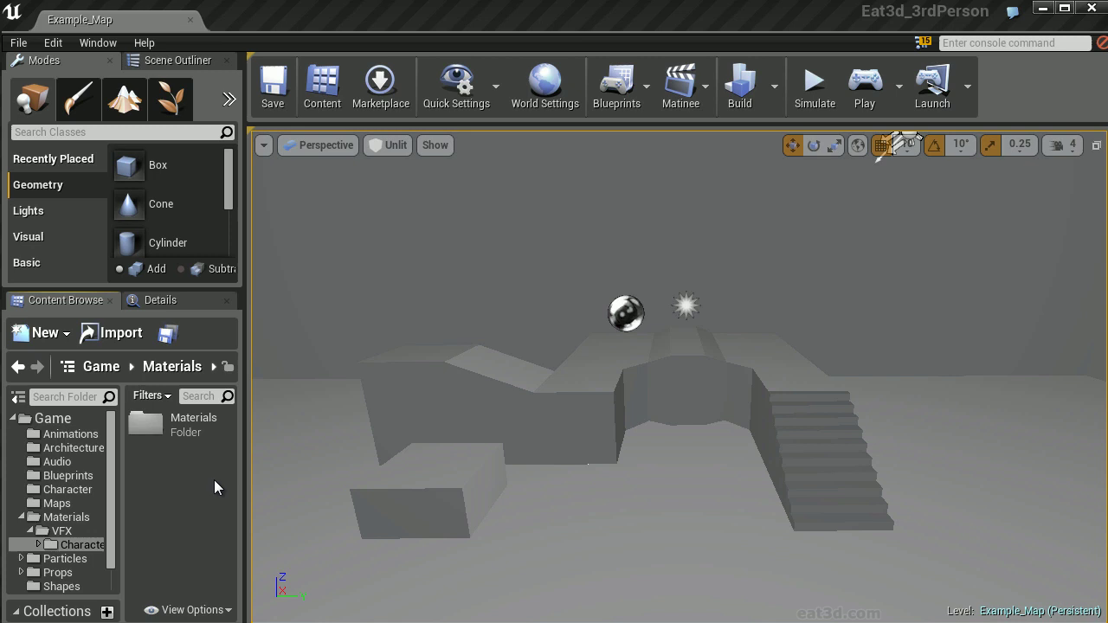
Step: Create a second subfolder named MICs inside the CharacterVFX folder
right_click(167, 488)
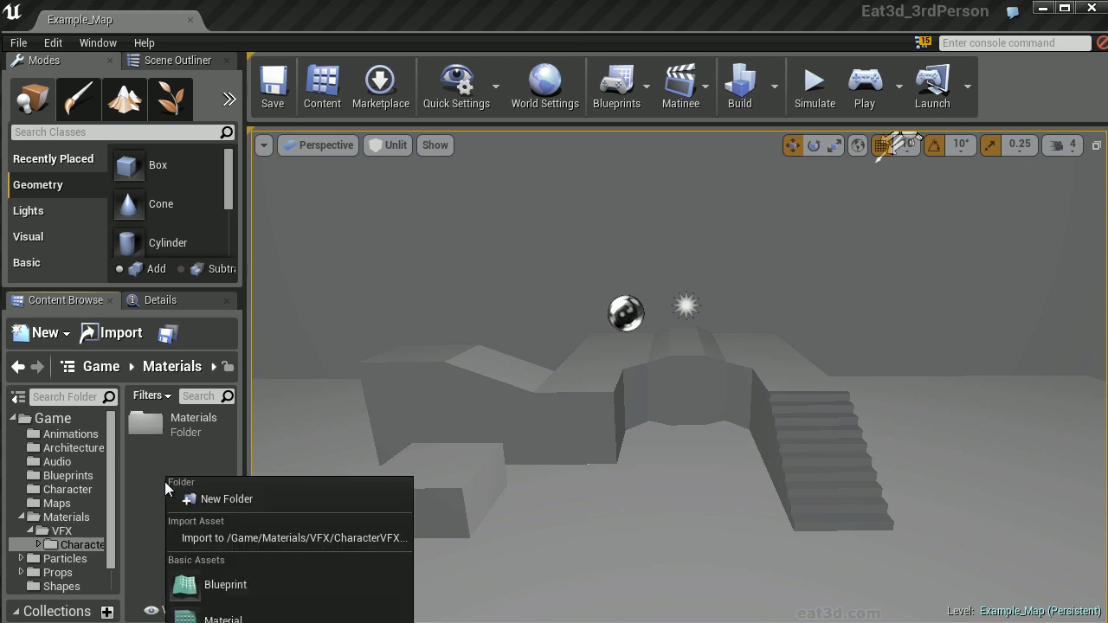
click(243, 502)
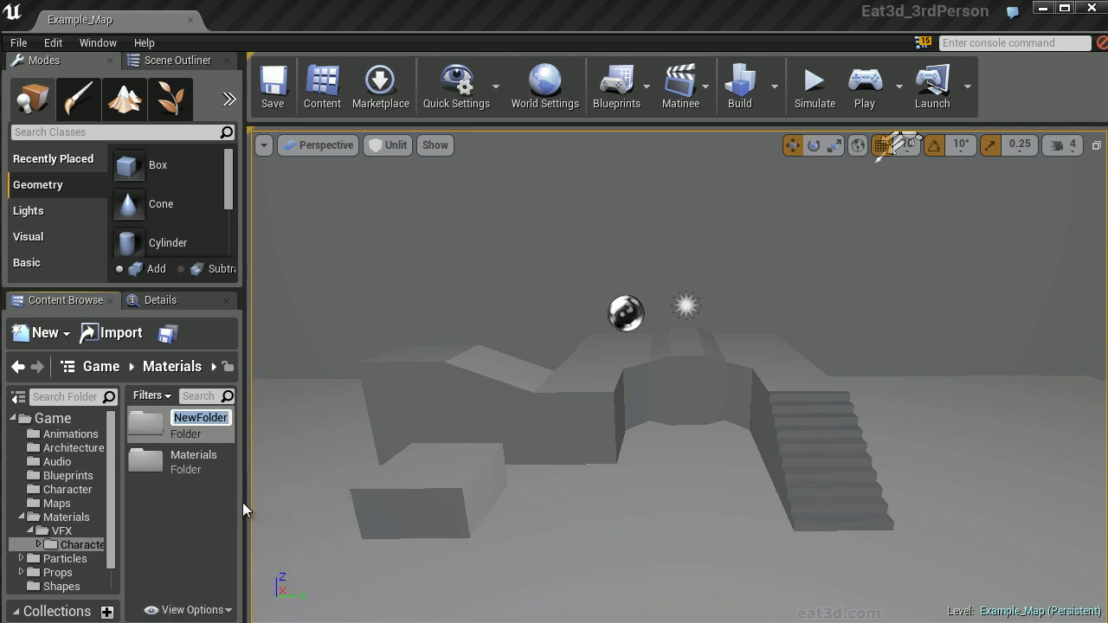
text(MICs)
key(Return)
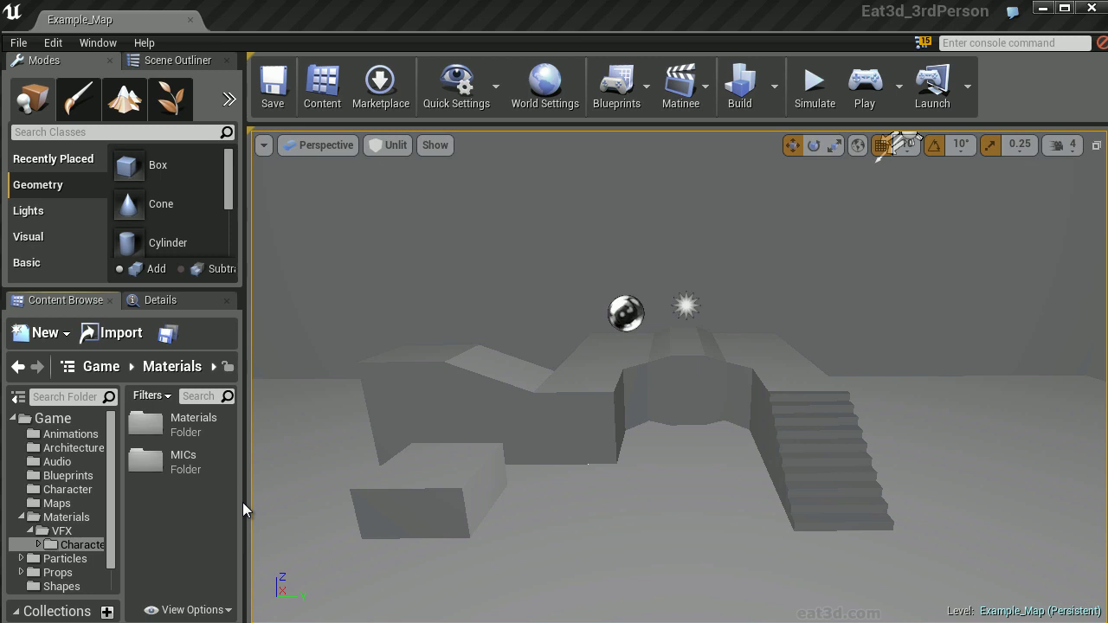
Step: Create a new material named MAT_VolumeSphereMaster in the Materials subfolder of CharacterVFX
double_click(184, 425)
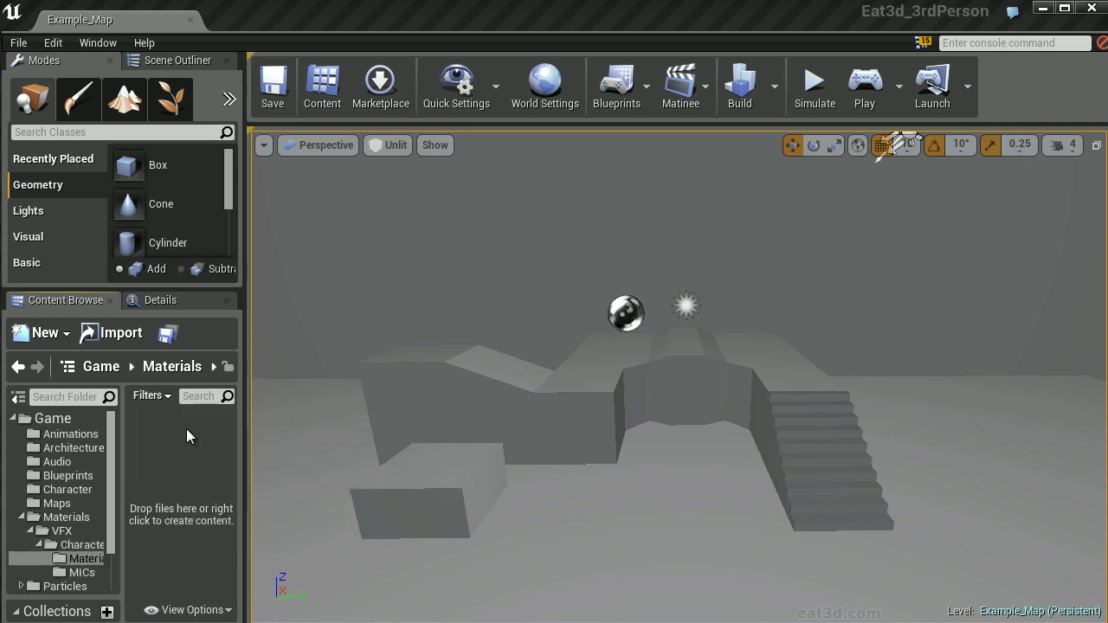
click(34, 337)
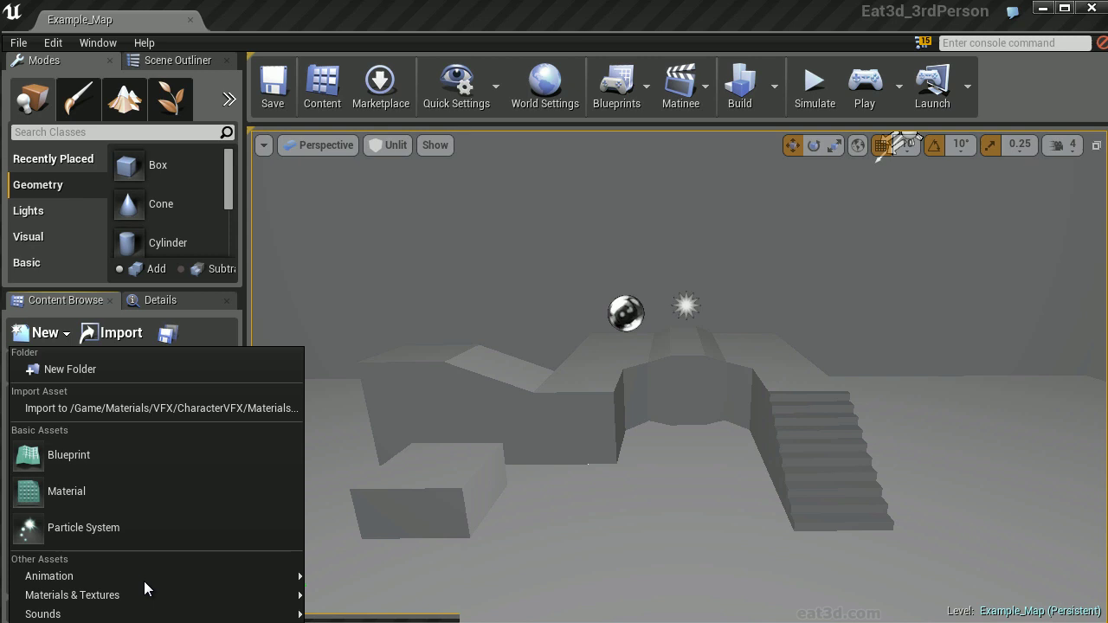
mouse_move(143, 597)
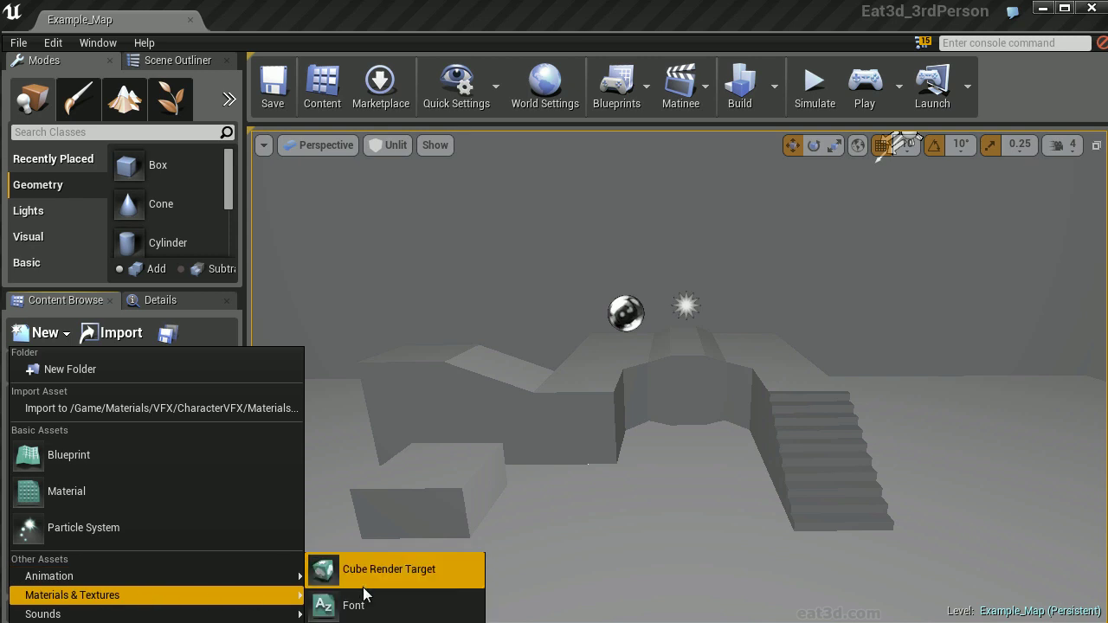
click(66, 491)
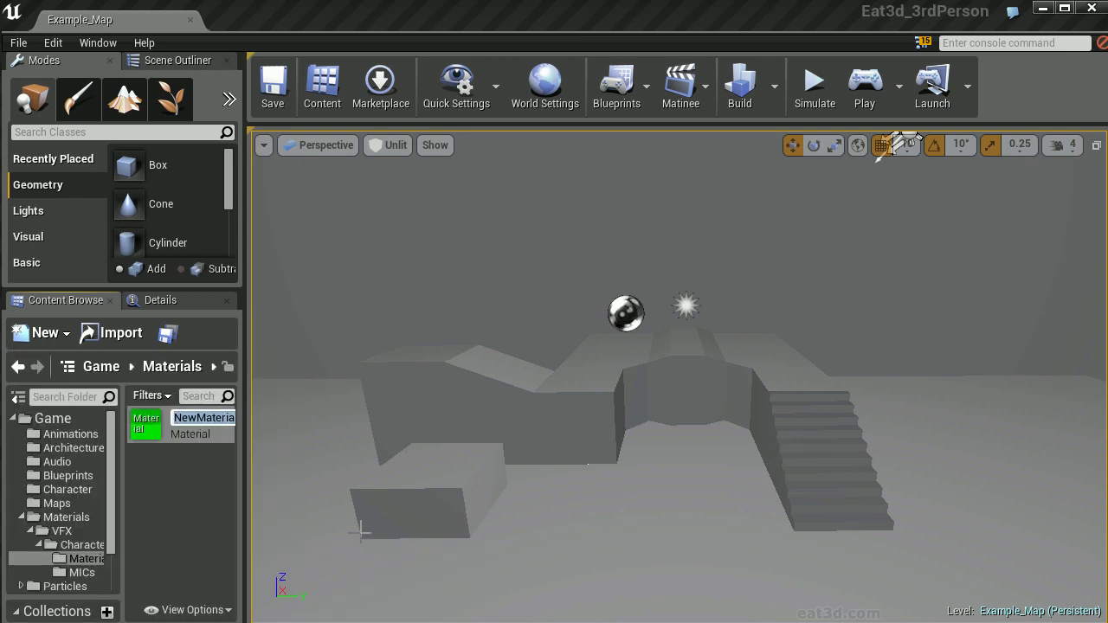
text(MAT)
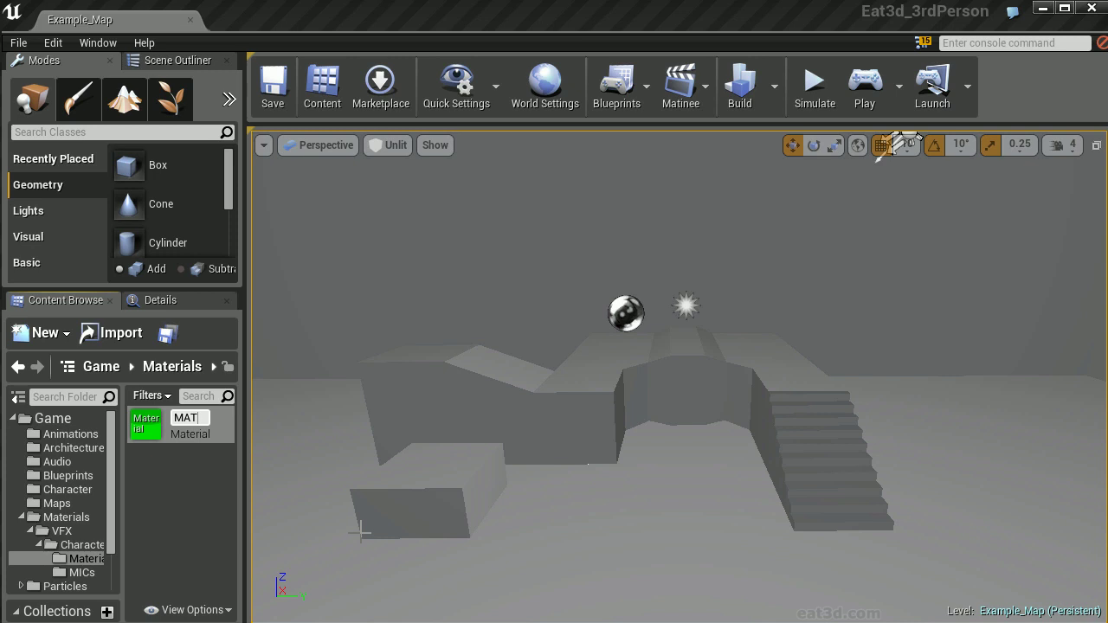
text(_Volume)
key(Return)
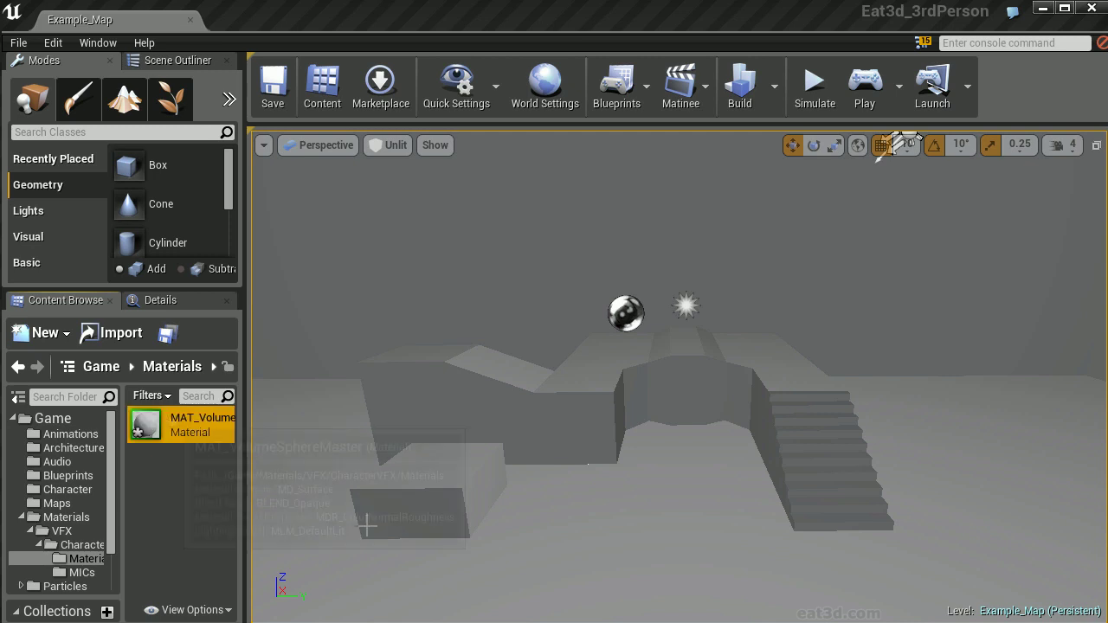
Step: Open MAT_VolumeSphereMaster for editing and dock its editor window beside the Example_Map tab
double_click(173, 423)
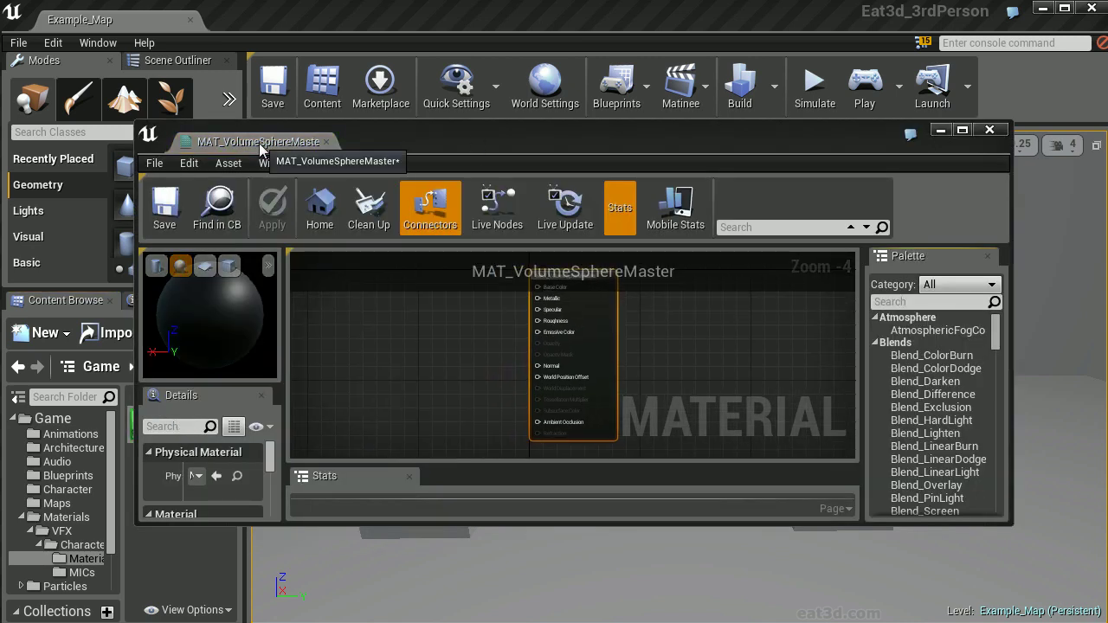
drag(260, 147, 364, 20)
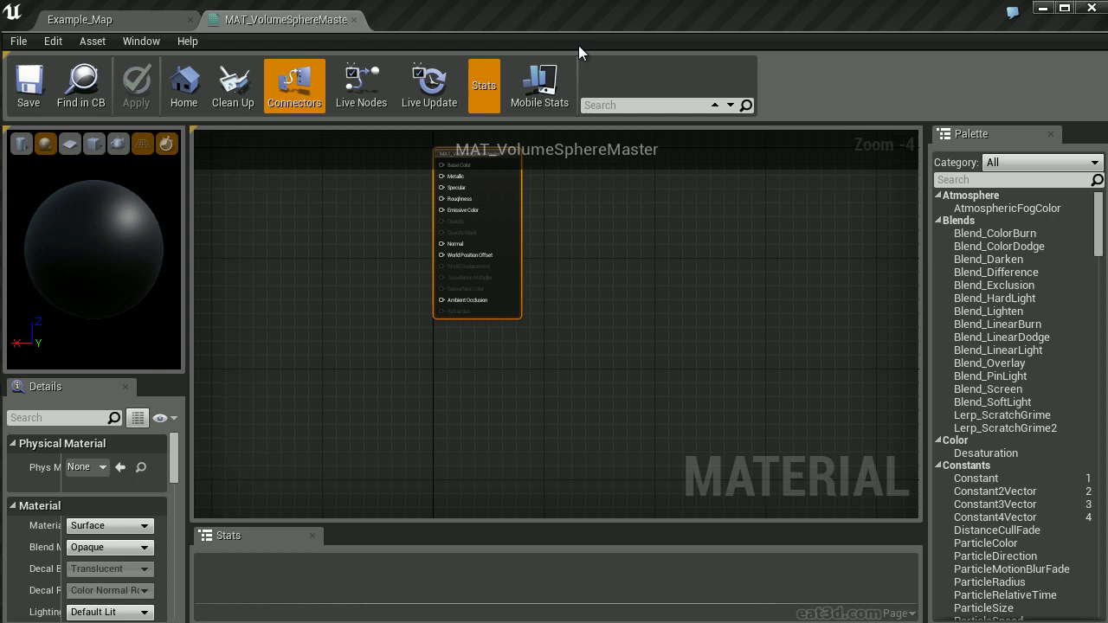
right_drag(564, 274, 882, 371)
click(658, 252)
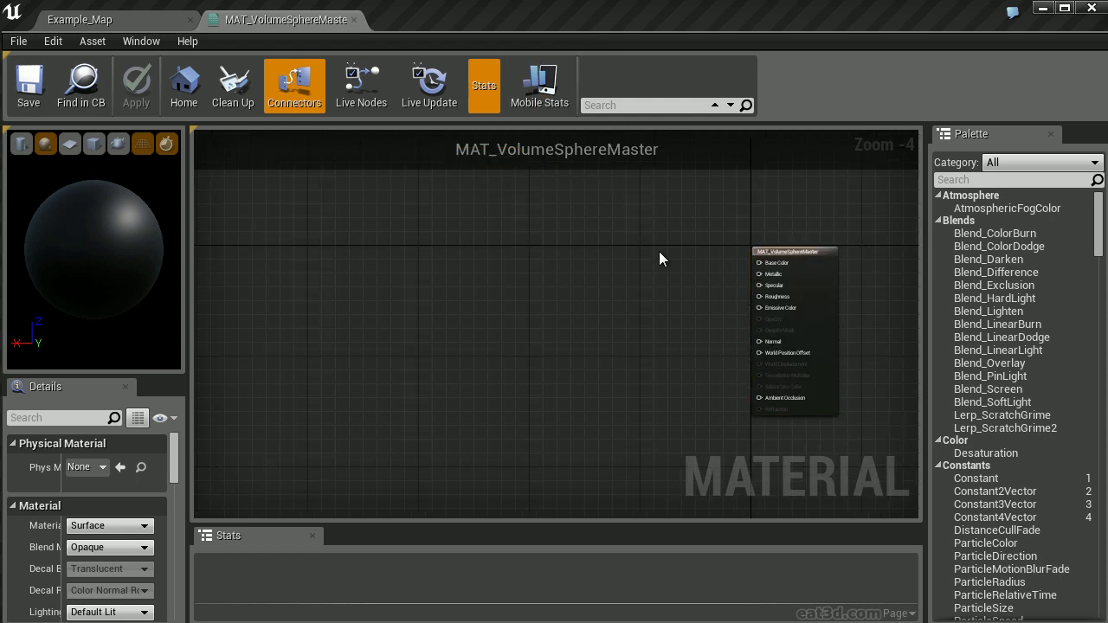
scroll(506, 264, up, 3)
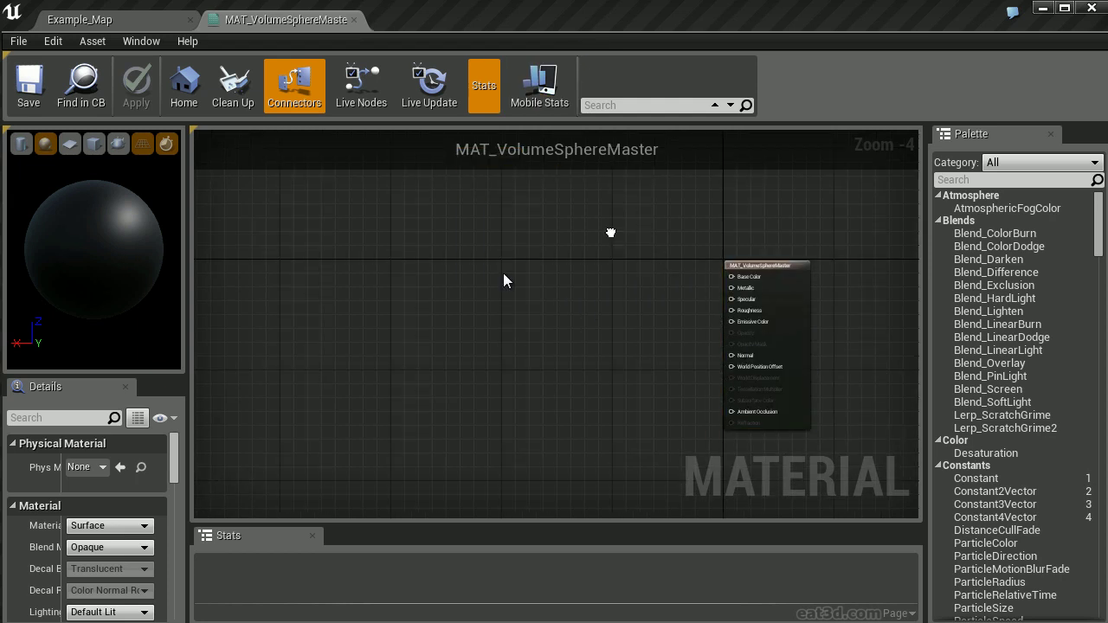
Step: Add a Constant node to the material graph and connect it to the Base Color input
click(491, 210)
click(589, 222)
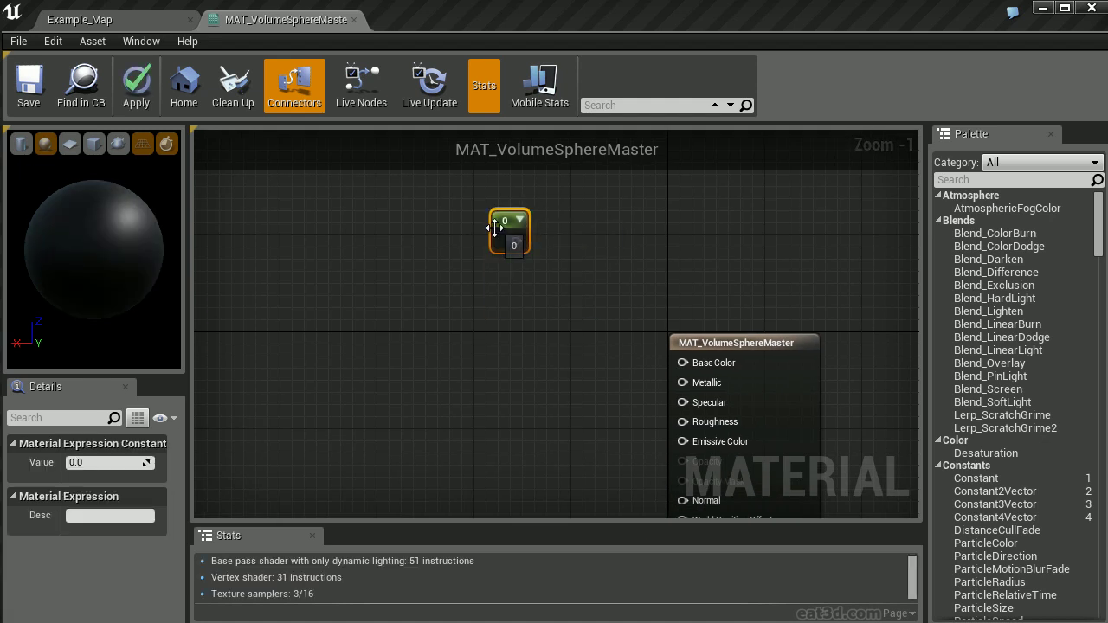
drag(517, 242, 683, 362)
Step: Add two more Constant nodes, stacked one above the other below the Base Color constant
right_drag(520, 359, 576, 327)
key(1)
click(560, 277)
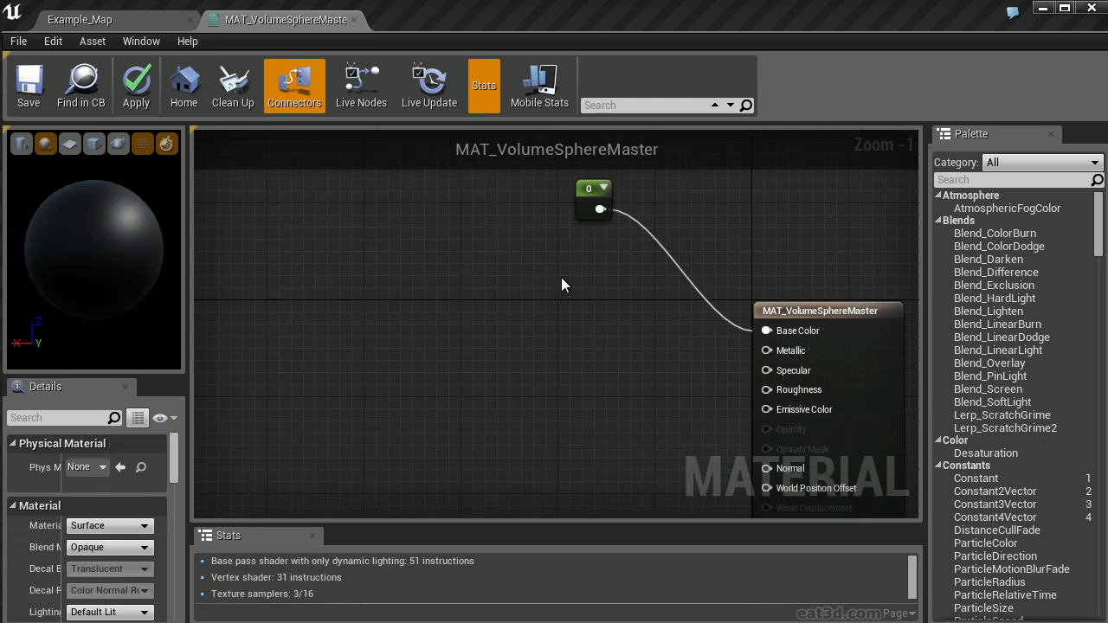
click(659, 293)
key(ctrl+w)
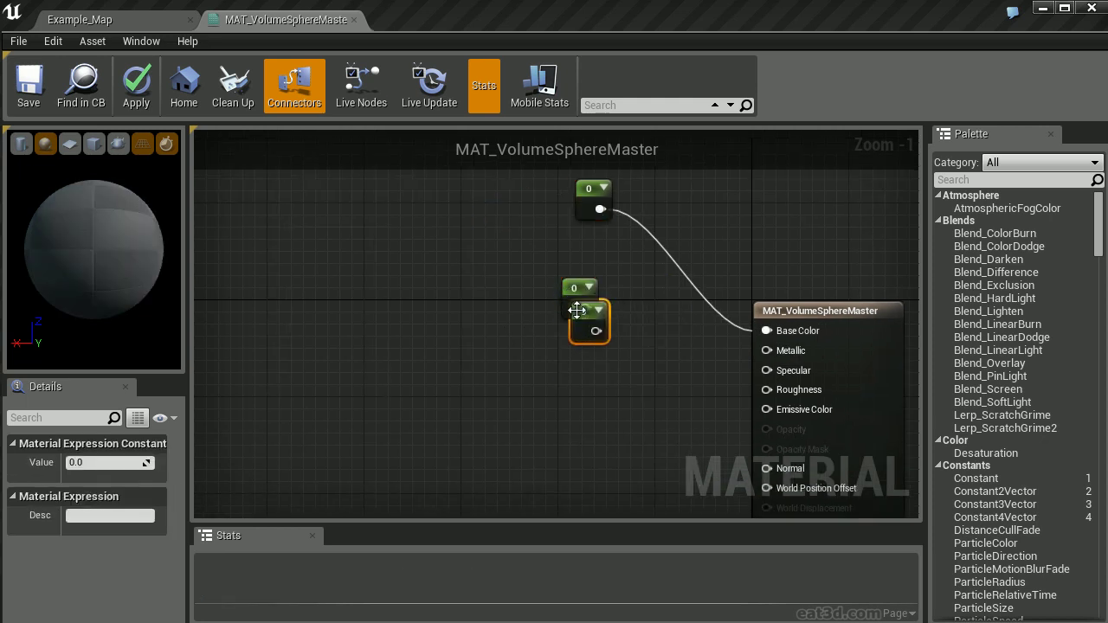
drag(580, 317, 573, 339)
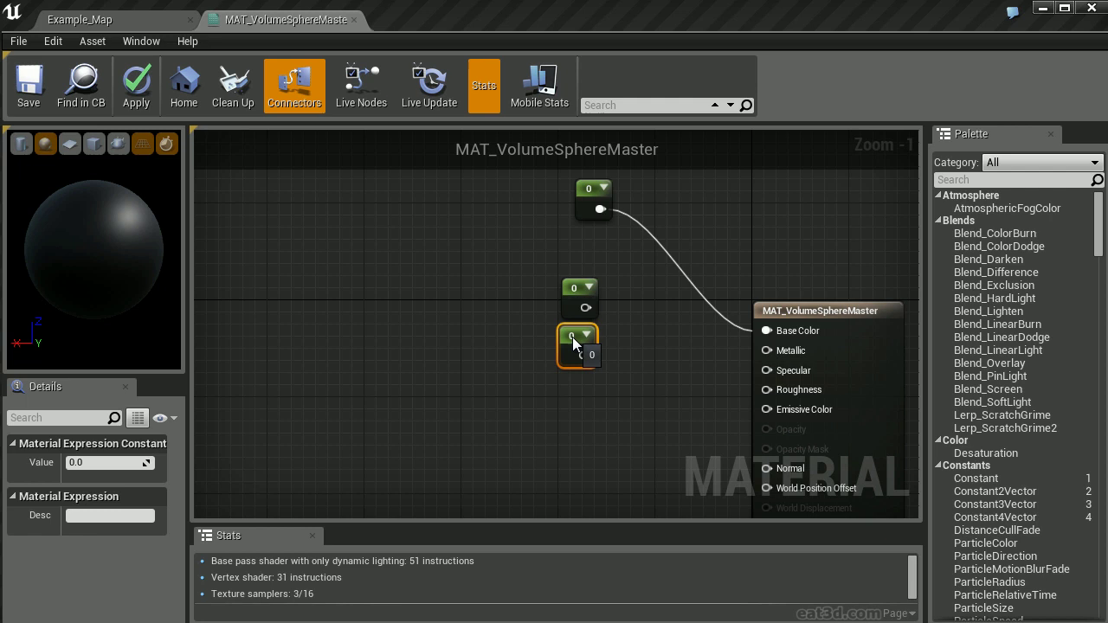
Step: Connect the upper of the two new constants to Metallic and set its value to 0.5
click(576, 294)
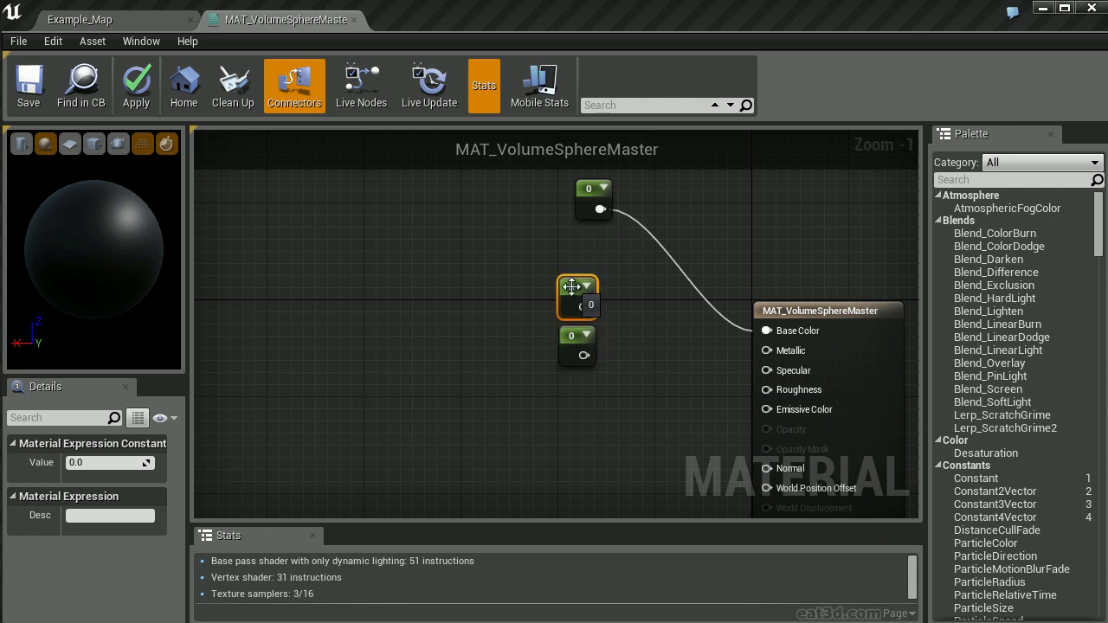
drag(584, 306, 767, 352)
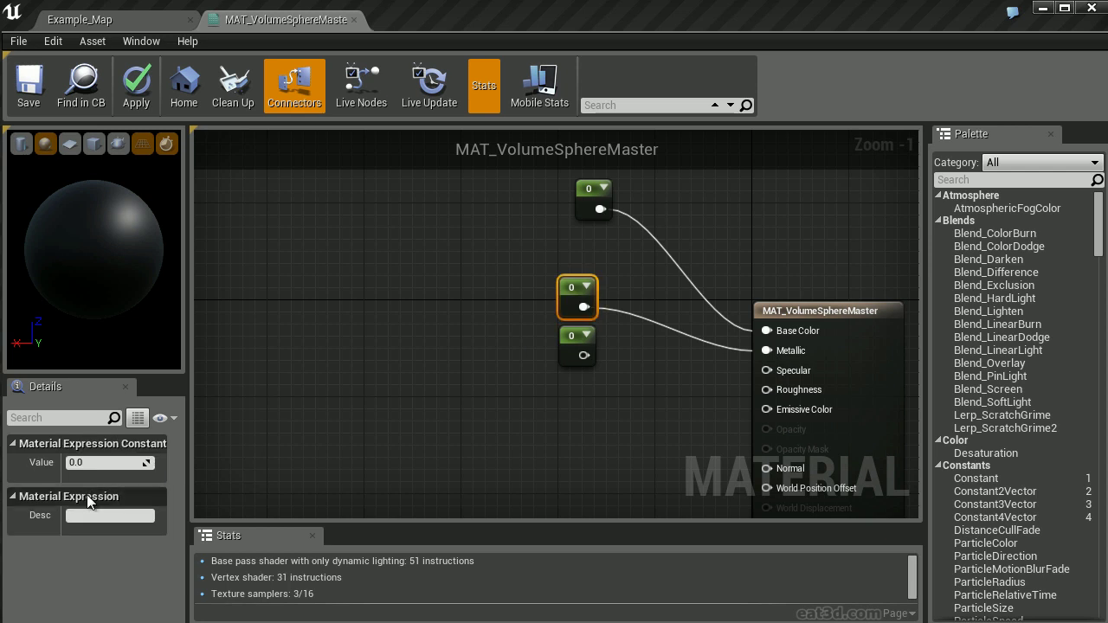
click(110, 466)
text(0.5)
key(Return)
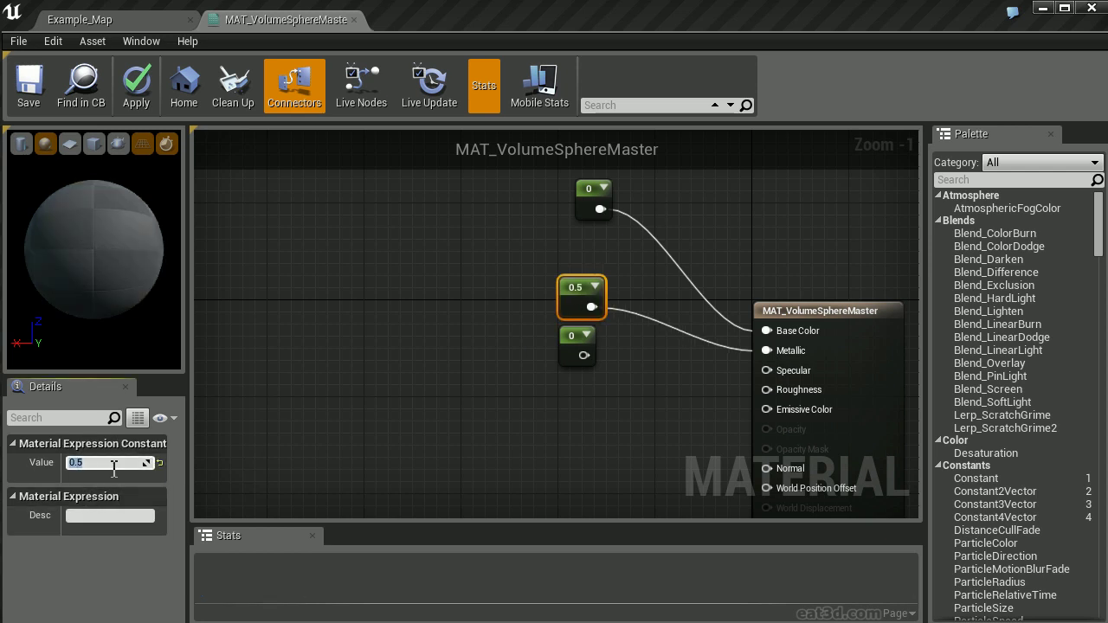
Step: Connect the lowest constant to the Specular input and set its value to 1
click(567, 340)
drag(585, 356, 767, 371)
click(559, 329)
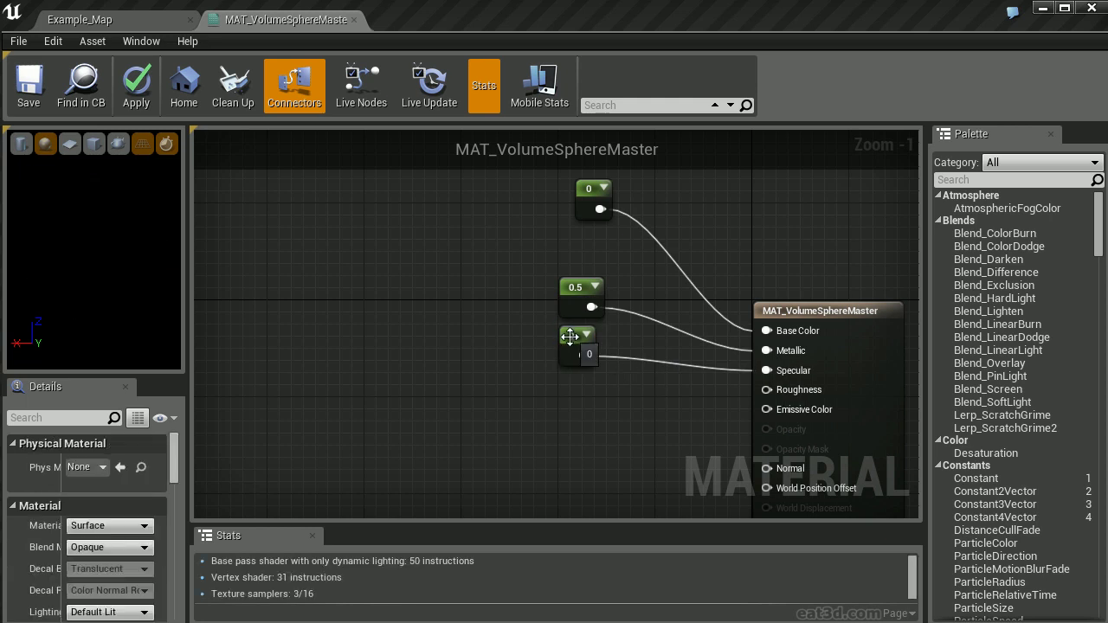
click(568, 336)
click(86, 458)
text(1)
key(Return)
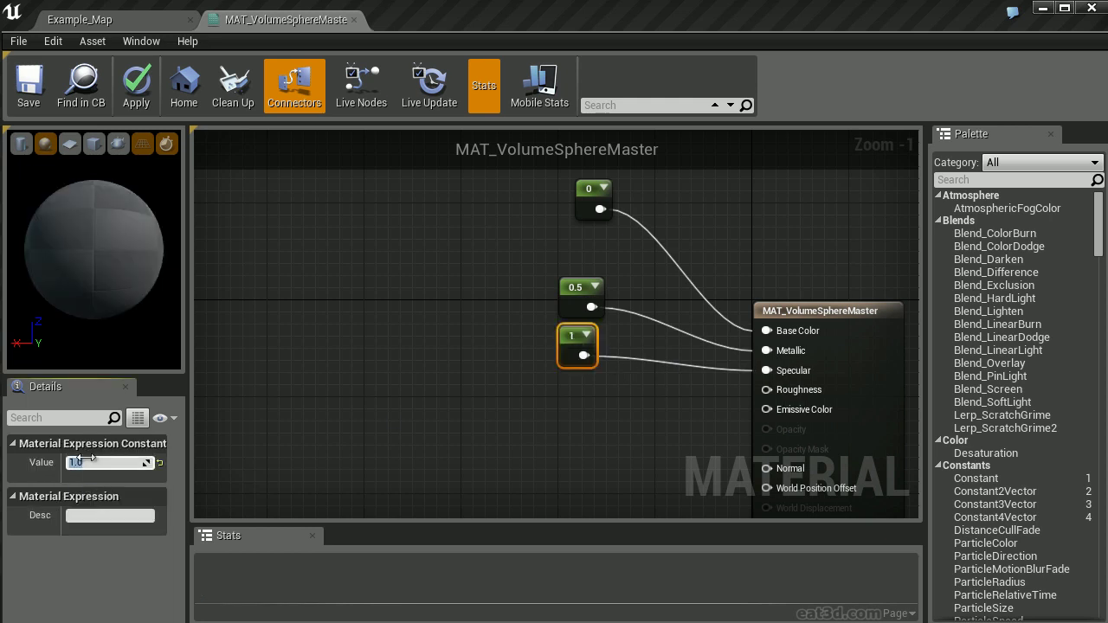
right_drag(557, 413, 525, 352)
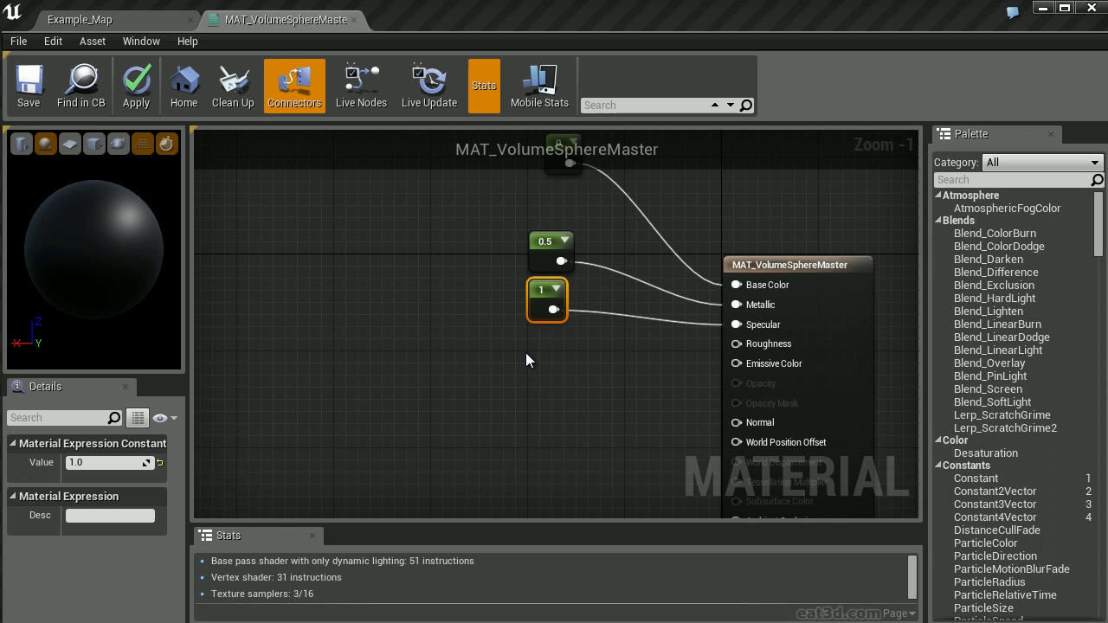
Step: Duplicate the Specular constant below it, set the copy to 0.2 and connect it to the Roughness input
key(ctrl+c)
key(ctrl+v)
drag(552, 402, 537, 349)
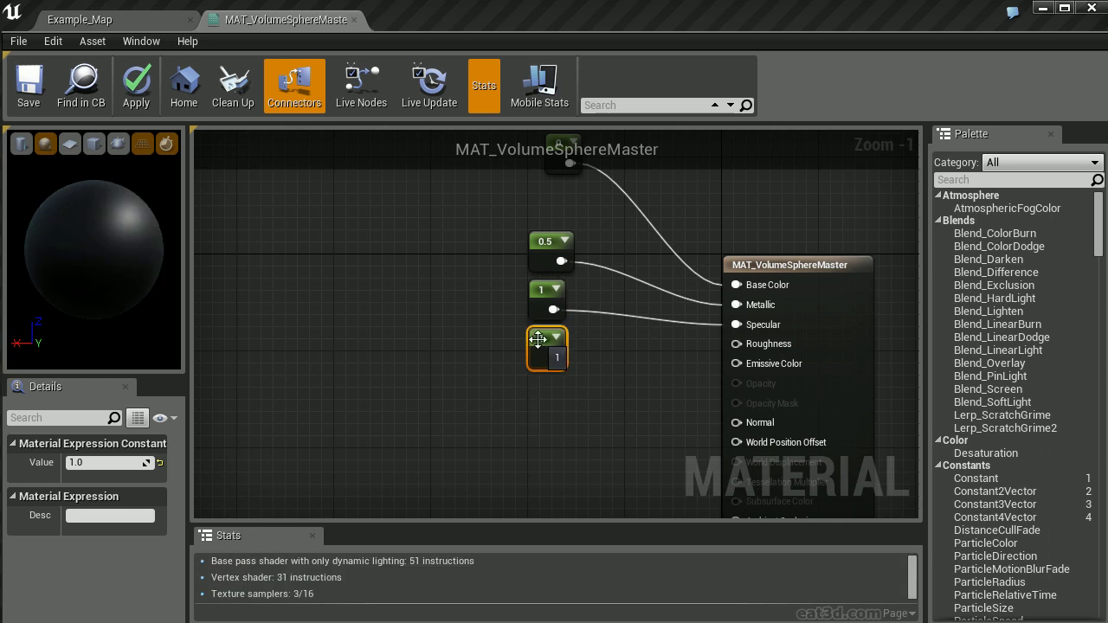
click(93, 463)
text(0.2)
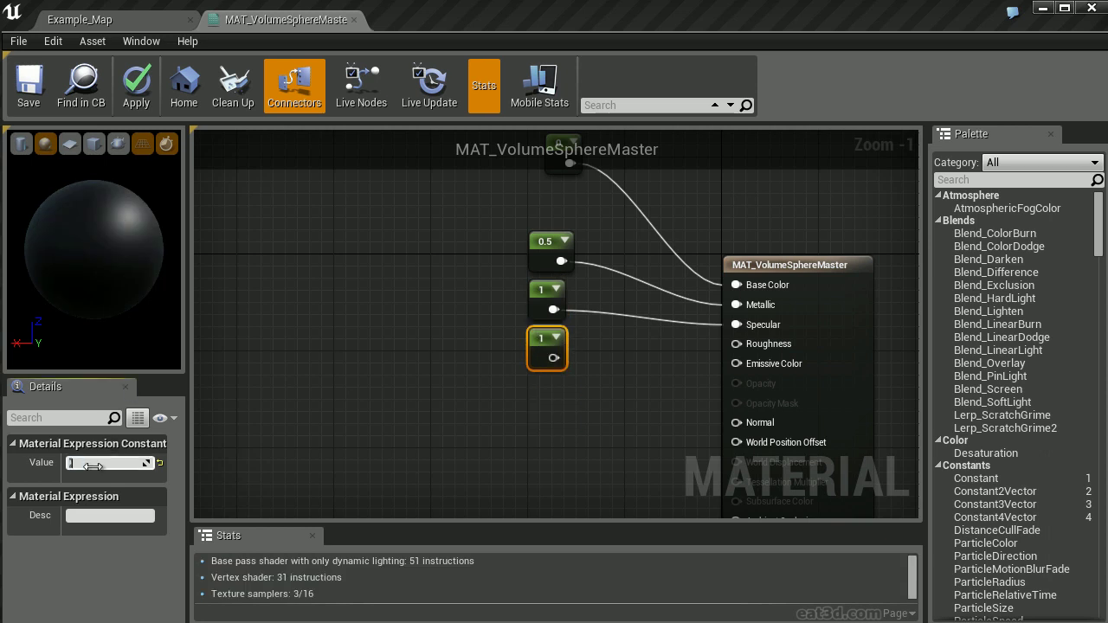
key(Return)
drag(561, 357, 736, 343)
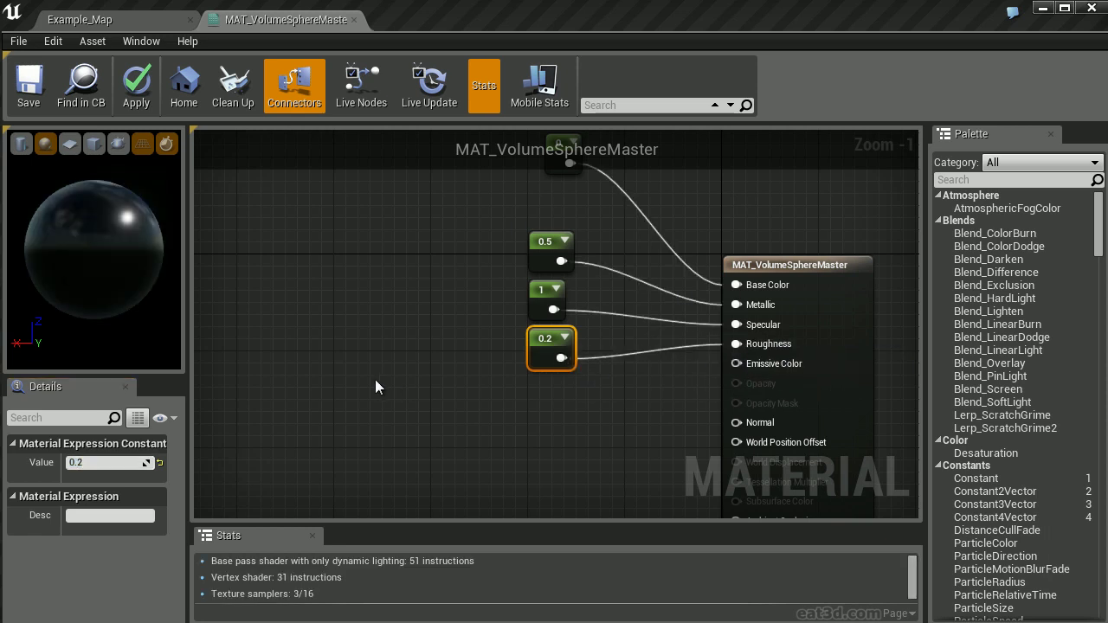
Step: Align the Base Color constant above the other three and move all four constants closer to the material node
right_drag(438, 267, 431, 342)
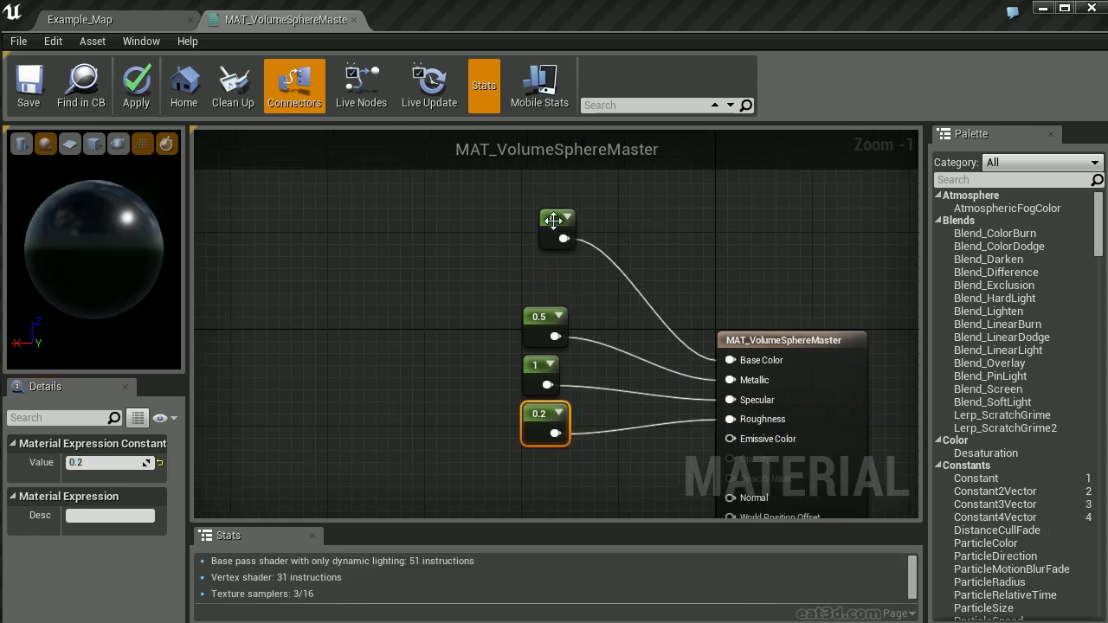
drag(545, 221, 537, 267)
right_drag(457, 295, 435, 265)
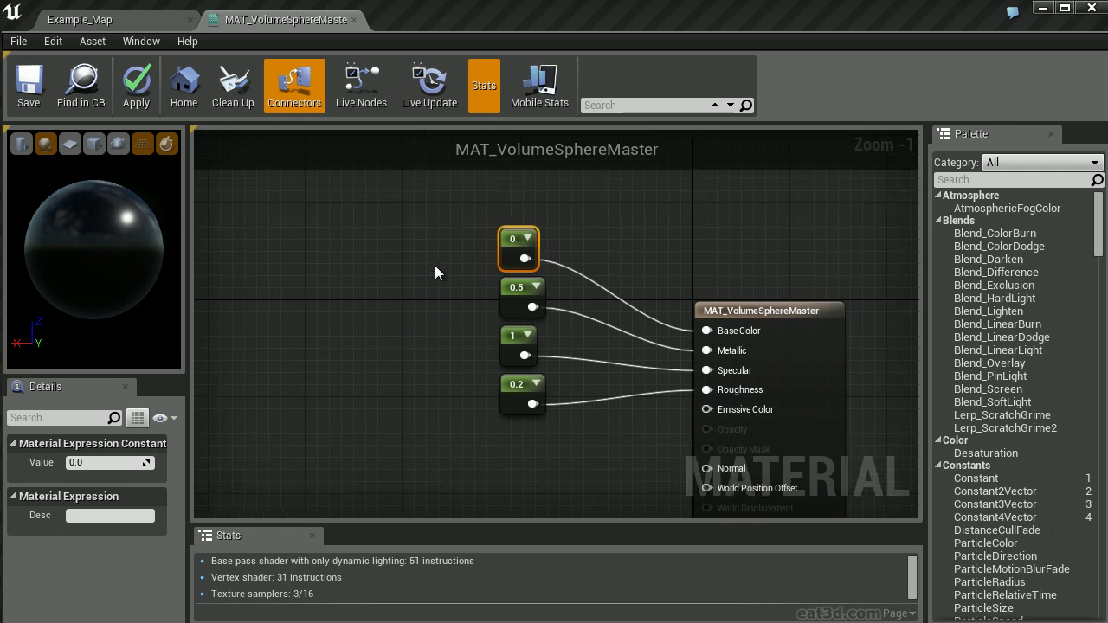
drag(435, 265, 544, 382)
drag(507, 279, 568, 219)
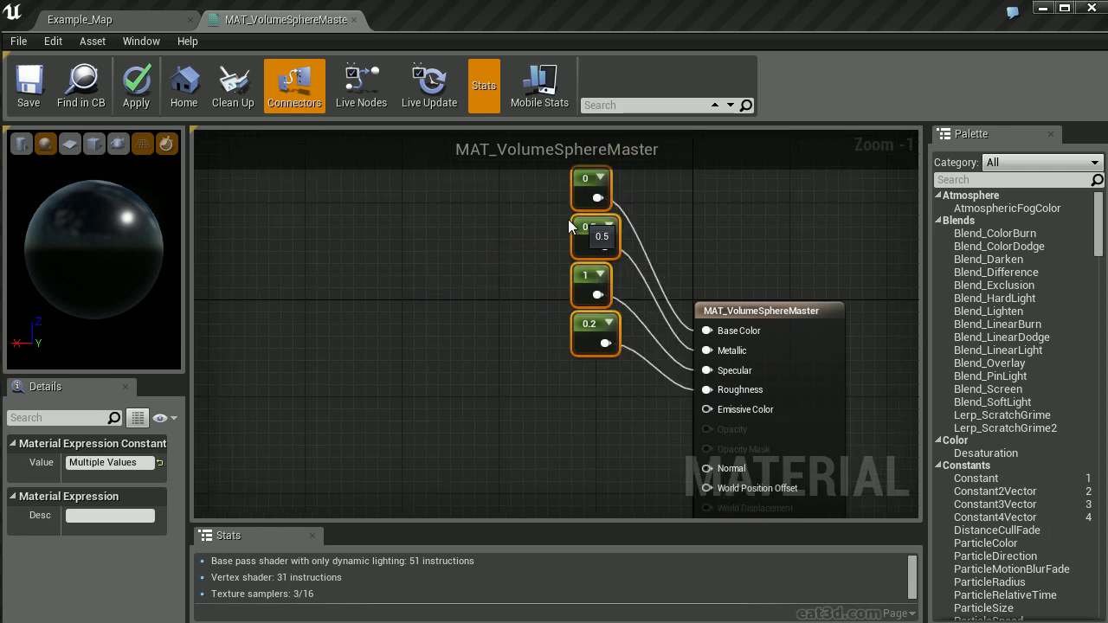
right_drag(319, 424, 633, 318)
scroll(423, 373, down, 4)
click(544, 377)
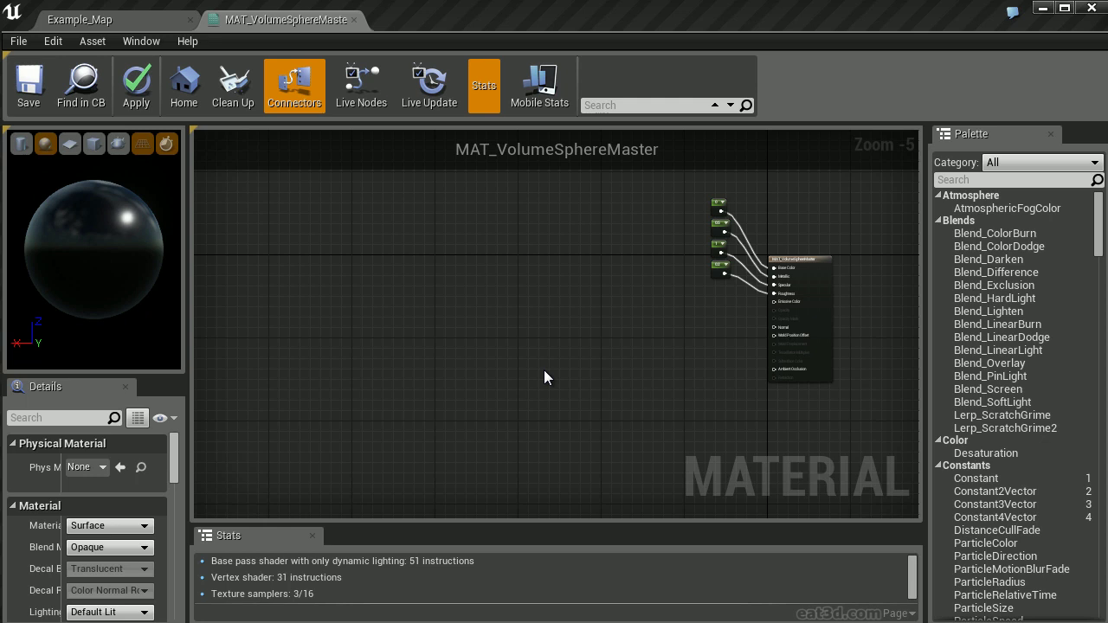
Step: Add a TextureCoordinate node in the empty graph area below and away from the constants
right_drag(544, 371, 553, 236)
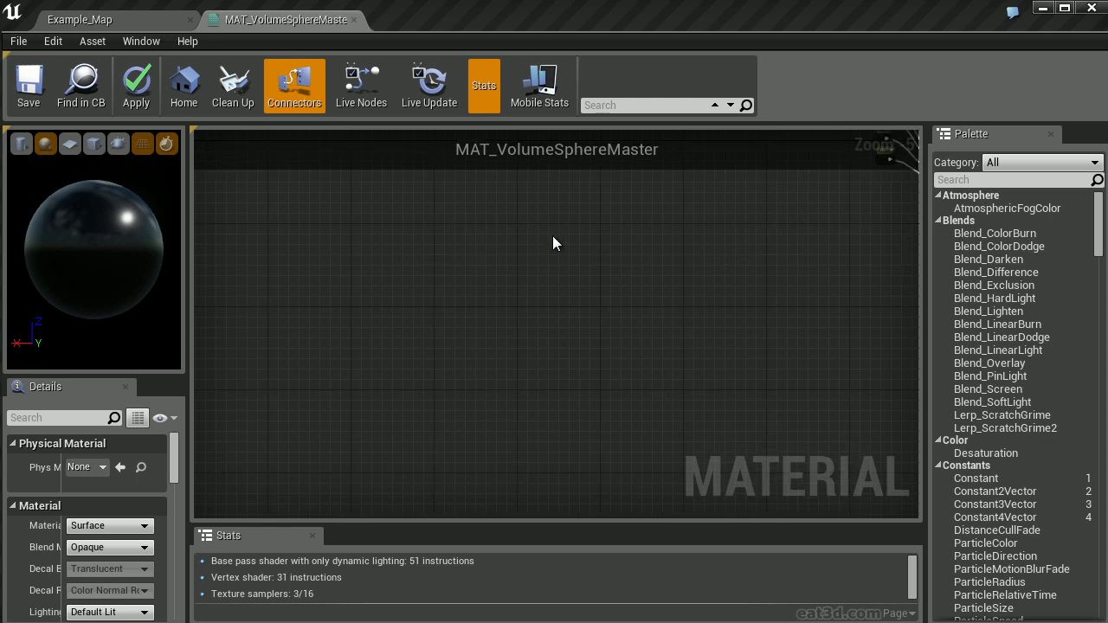
right_click(405, 258)
text(tex)
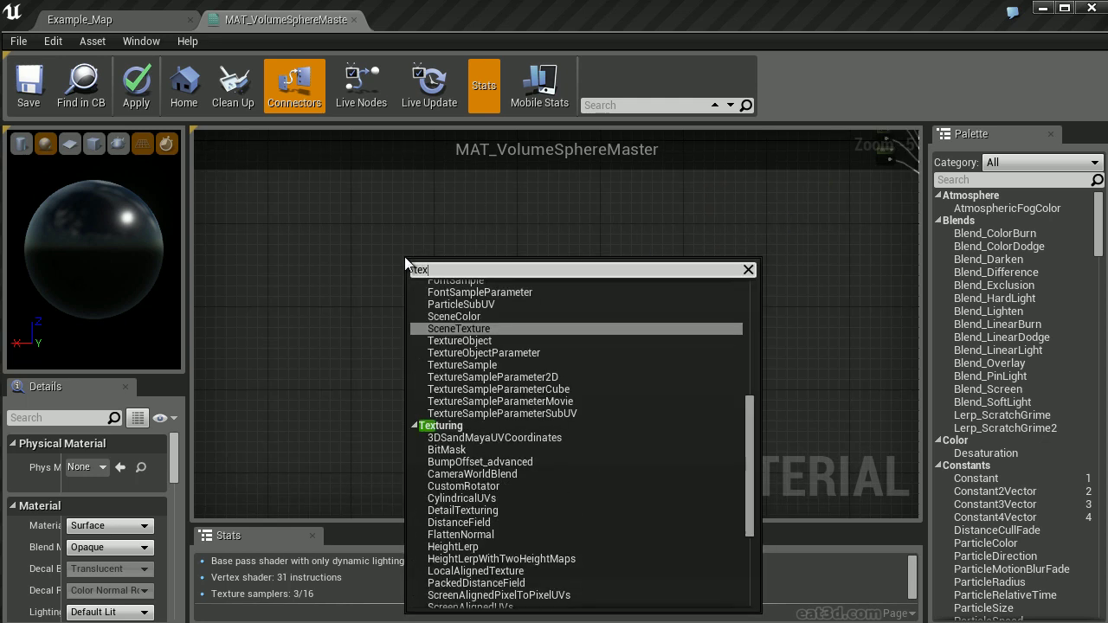
text(turecoo)
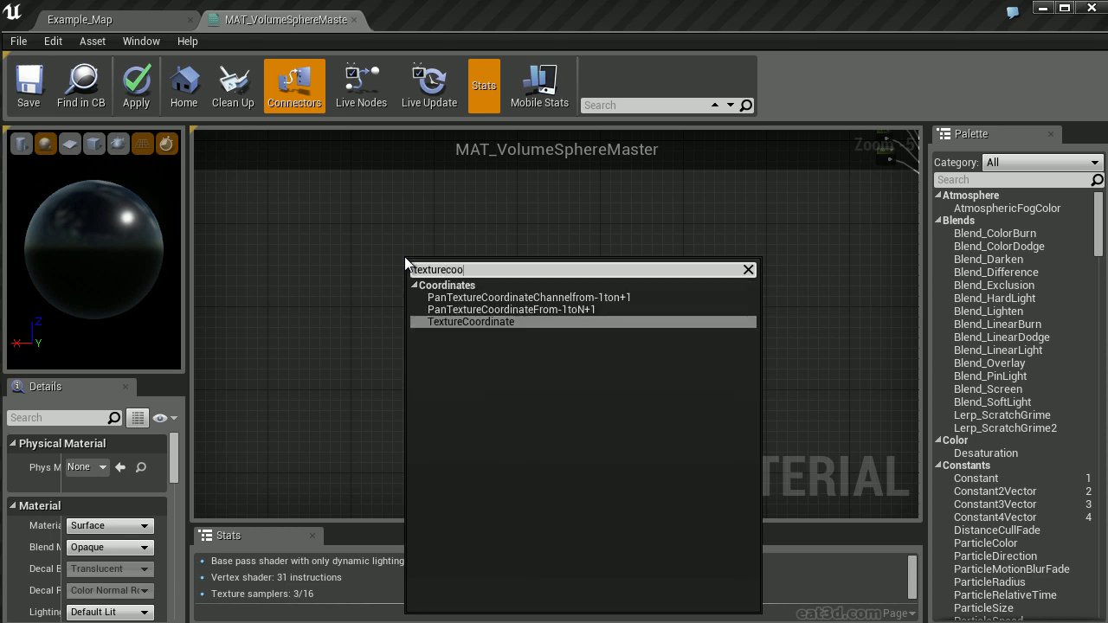
key(Return)
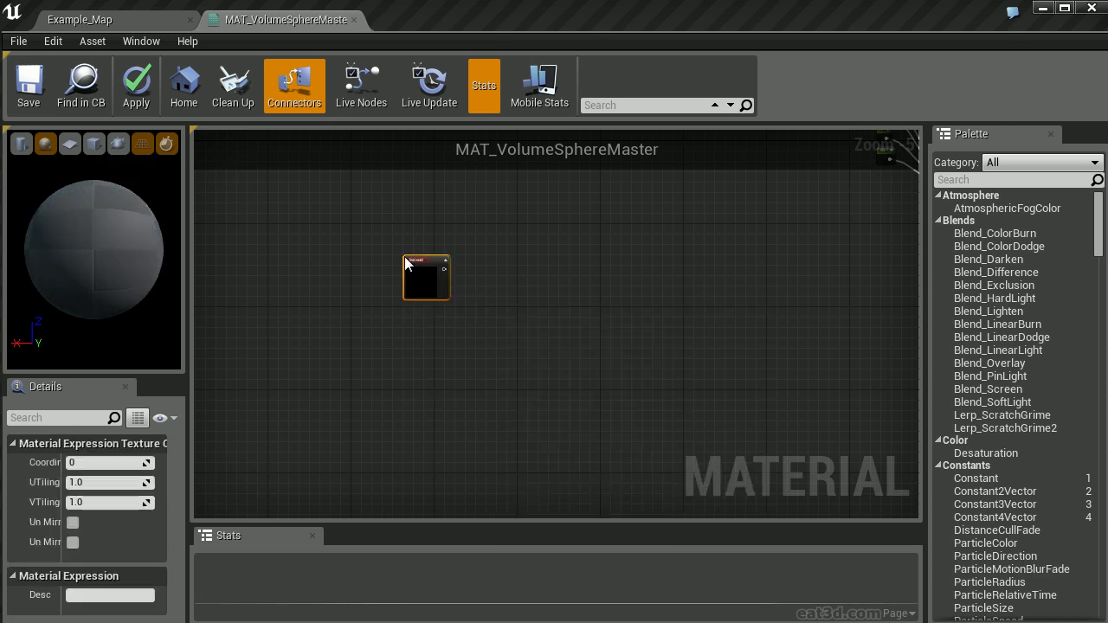
Step: Set both UTiling and VTiling of the TexCoord node to 2
drag(433, 264, 293, 209)
click(107, 483)
text(2)
key(Return)
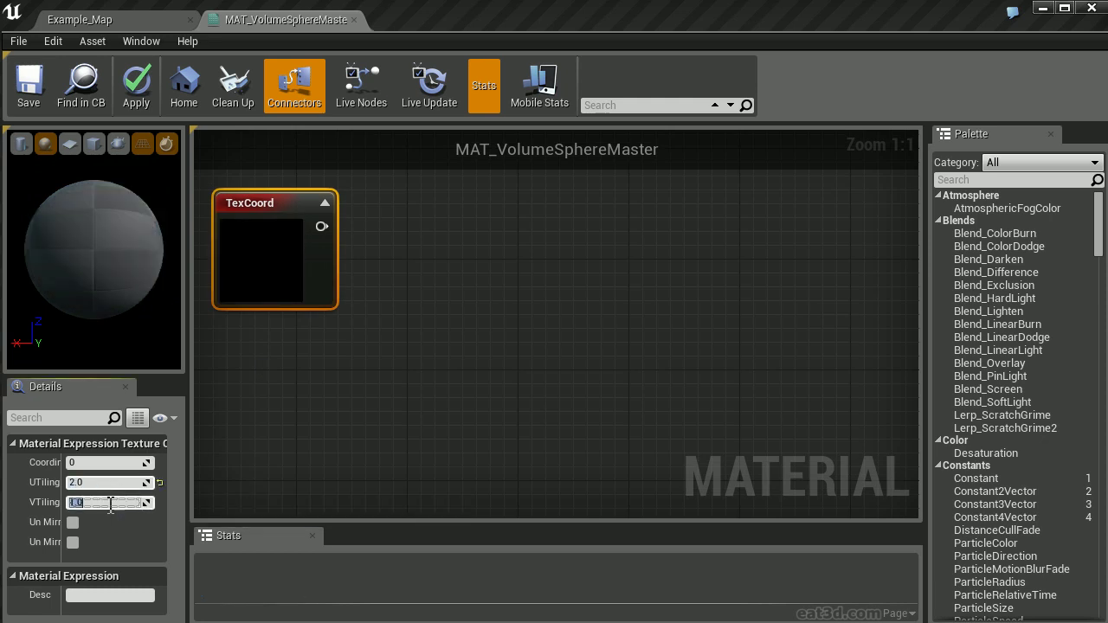
click(109, 503)
text(2)
key(Return)
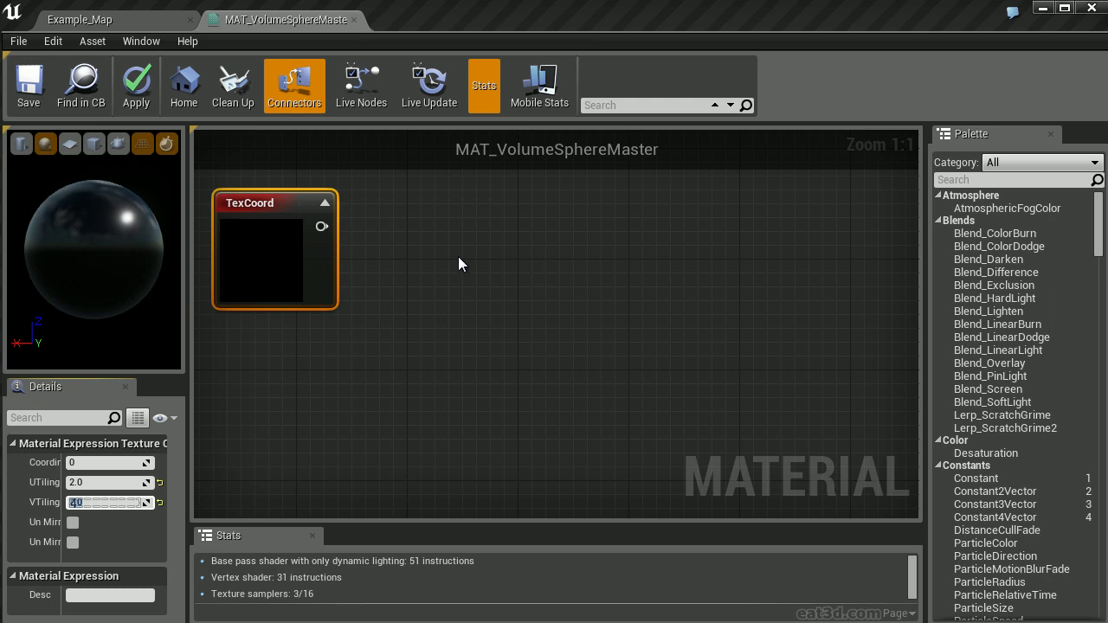
Step: Create an Add node with TexCoord connected to A and a new Constant connected to B
right_drag(519, 259, 670, 263)
click(595, 249)
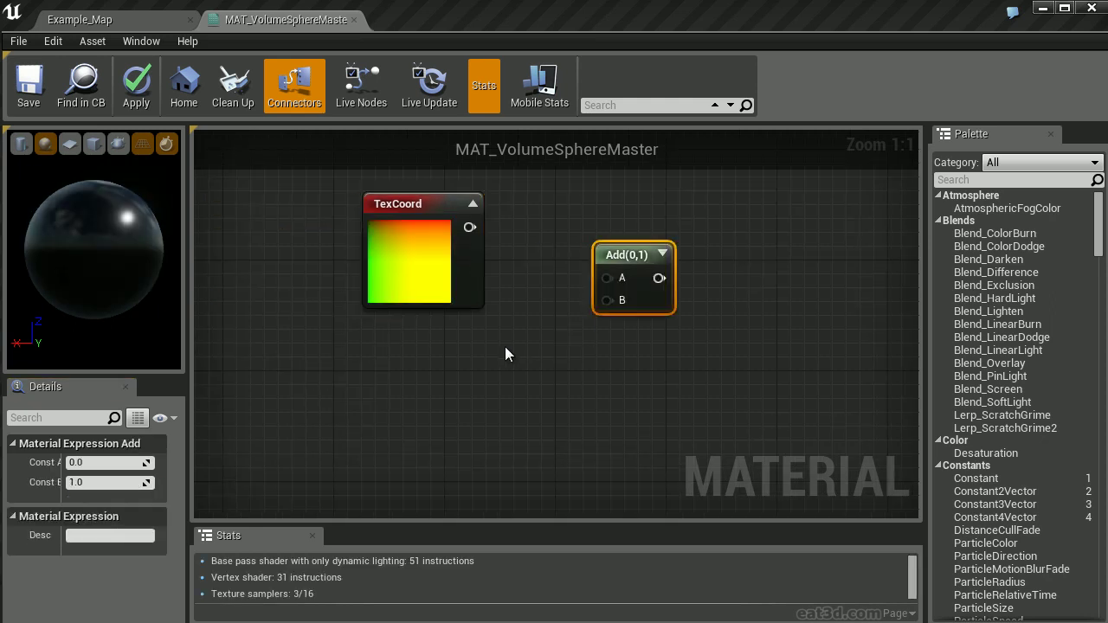
click(440, 348)
drag(557, 383, 469, 230)
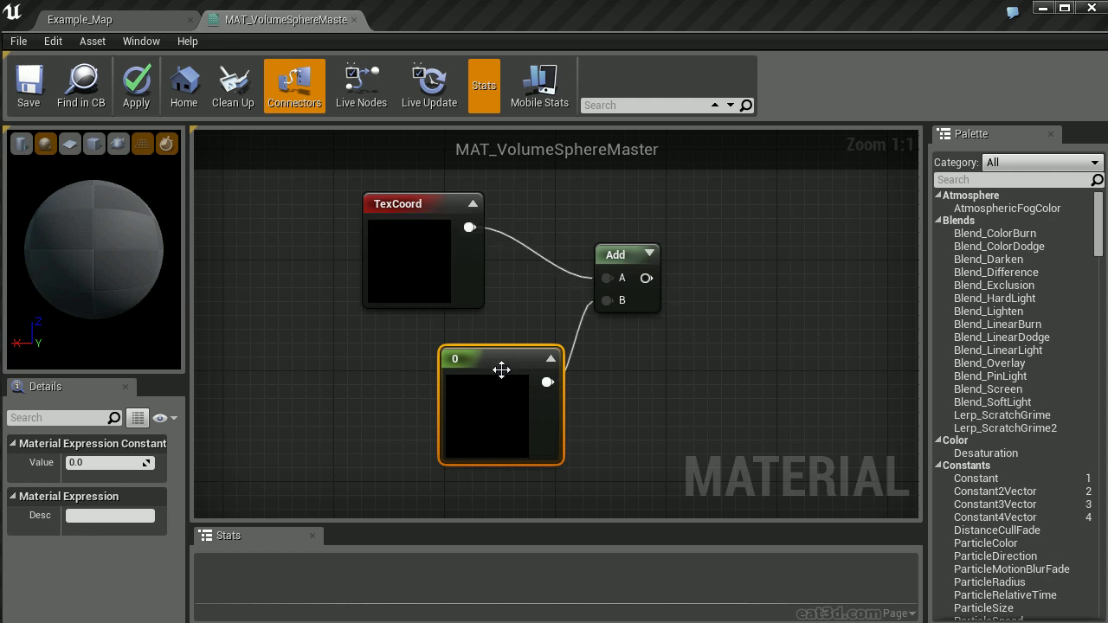
Step: Set the constant feeding the Add node to -1 and start previewing the Add node
click(116, 463)
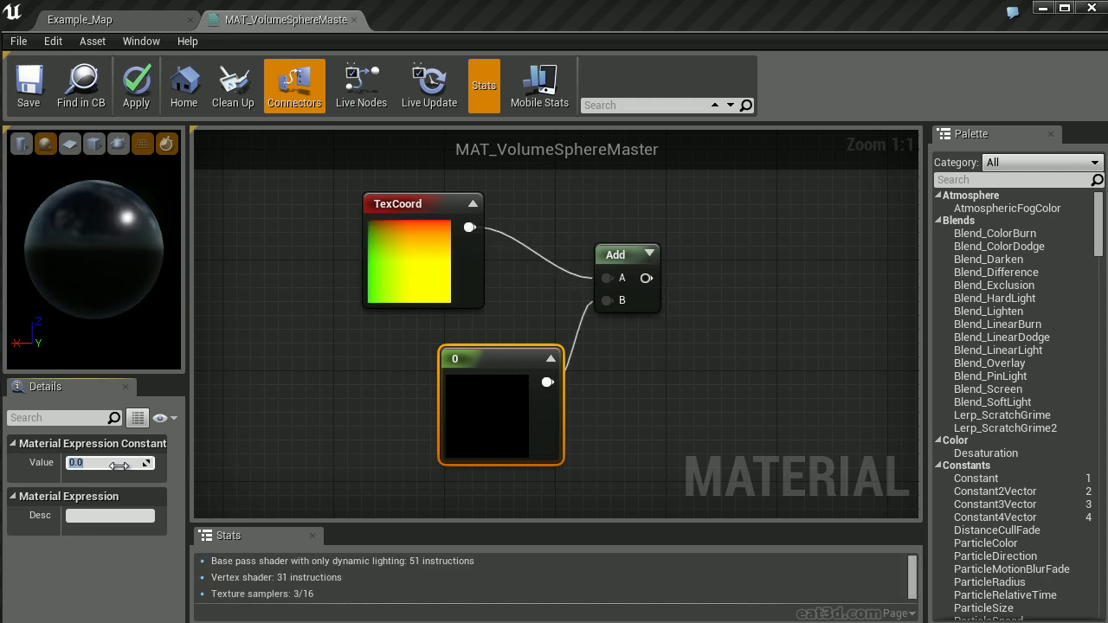
text(-1)
key(Return)
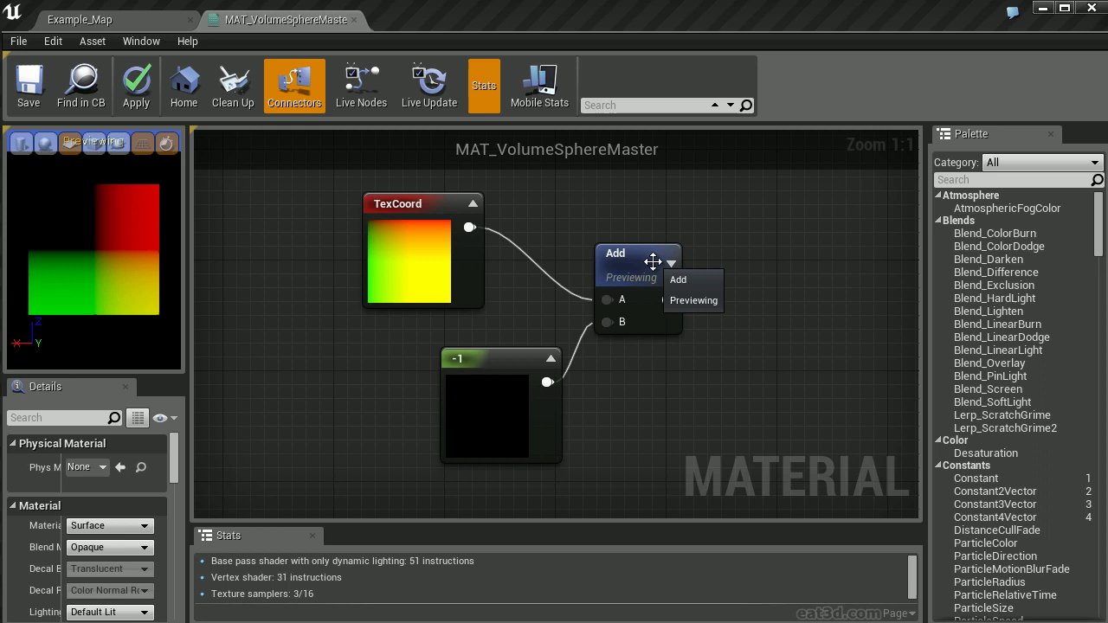
Step: Create a Multiply node after the Add node and connect the Add output to both its A and B inputs
right_drag(722, 271, 551, 275)
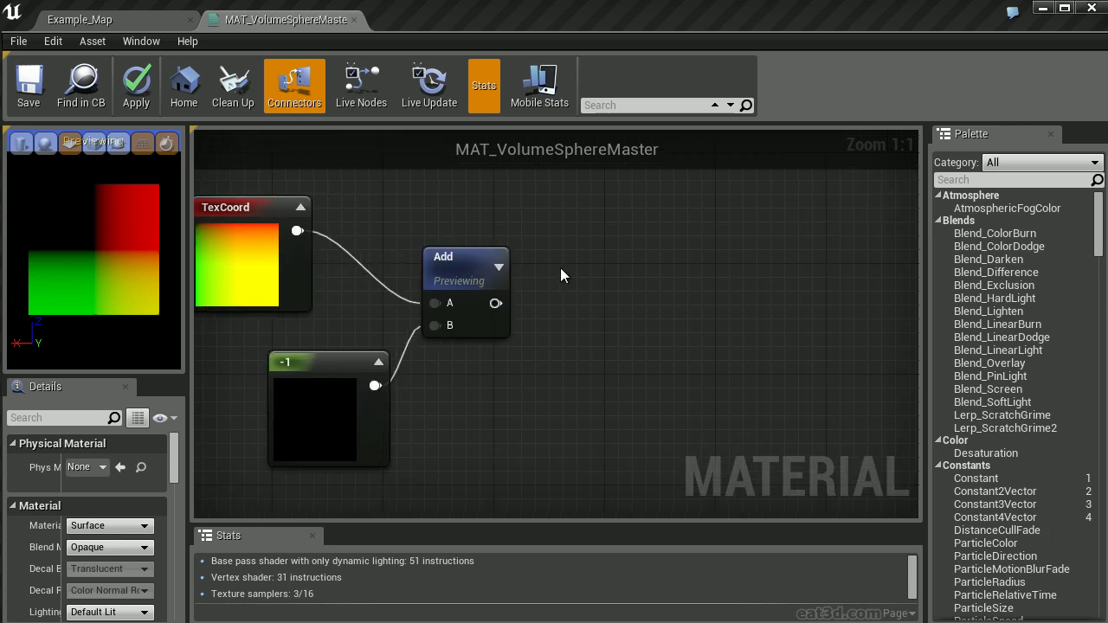
click(569, 260)
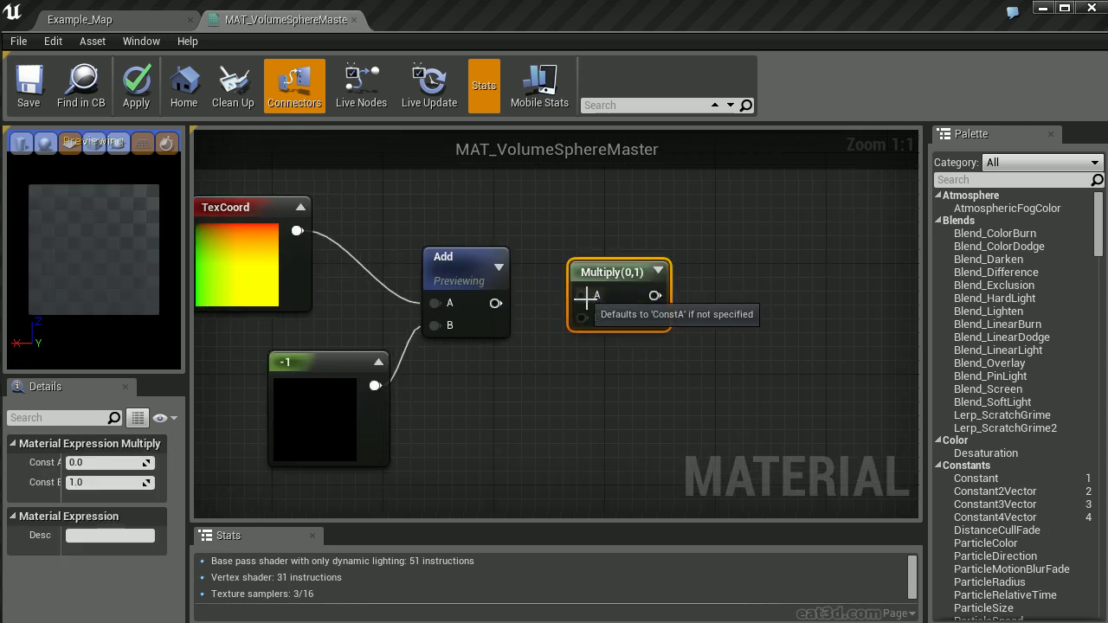
drag(584, 296, 495, 303)
drag(590, 320, 495, 303)
mouse_move(616, 276)
mouse_down()
mouse_move(593, 277)
mouse_move(596, 268)
mouse_up()
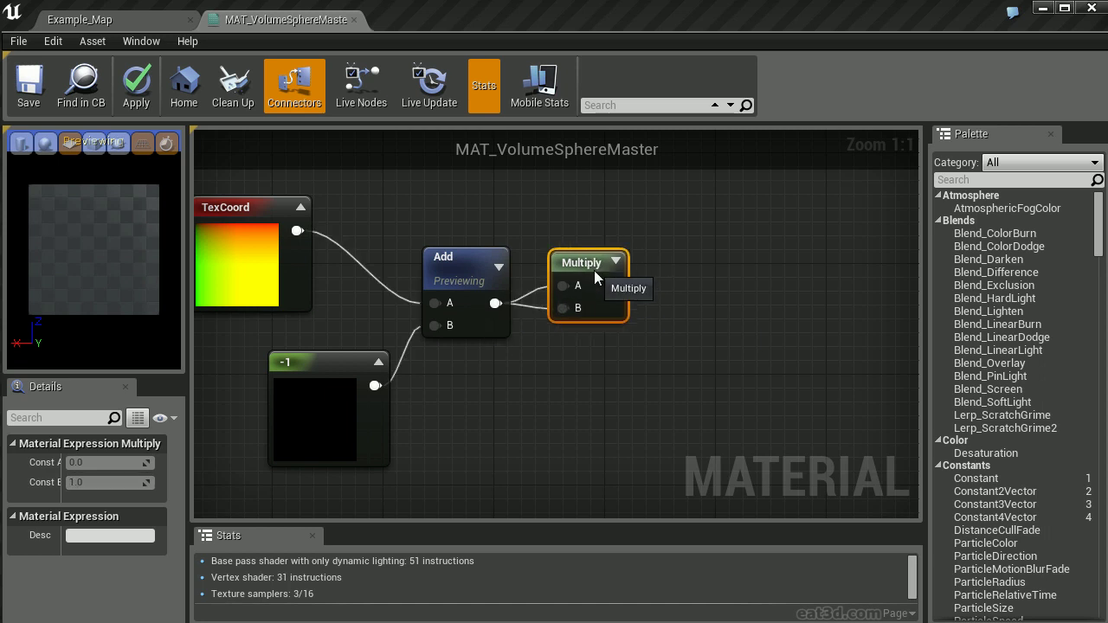
Step: Start previewing the Multiply node and place it closer to the Add node, slightly higher
right_click(597, 283)
click(641, 287)
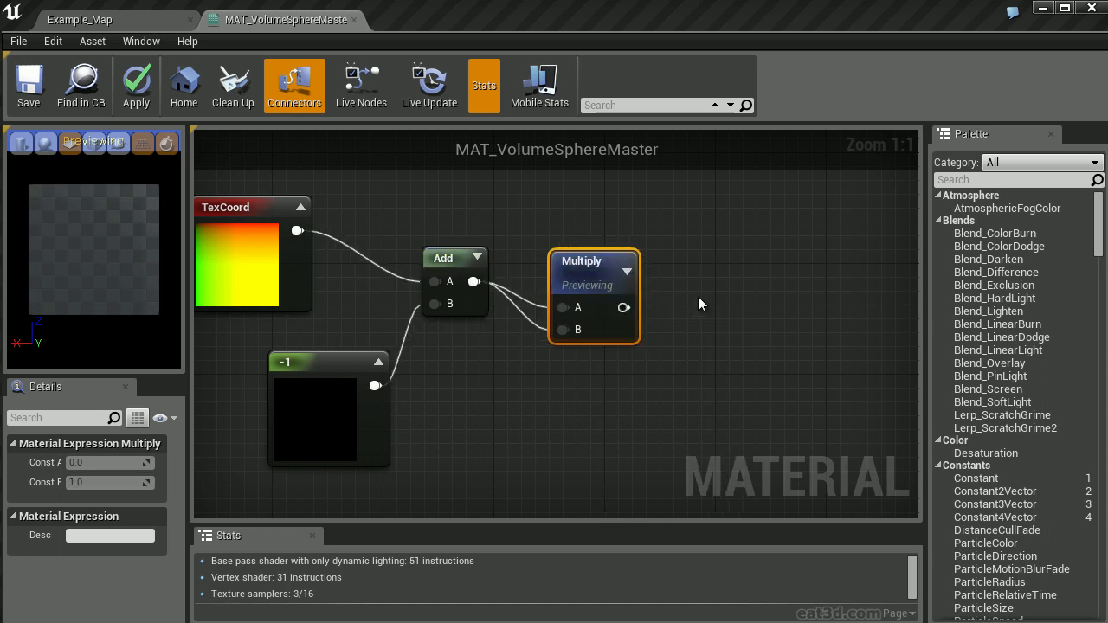
drag(572, 265, 546, 244)
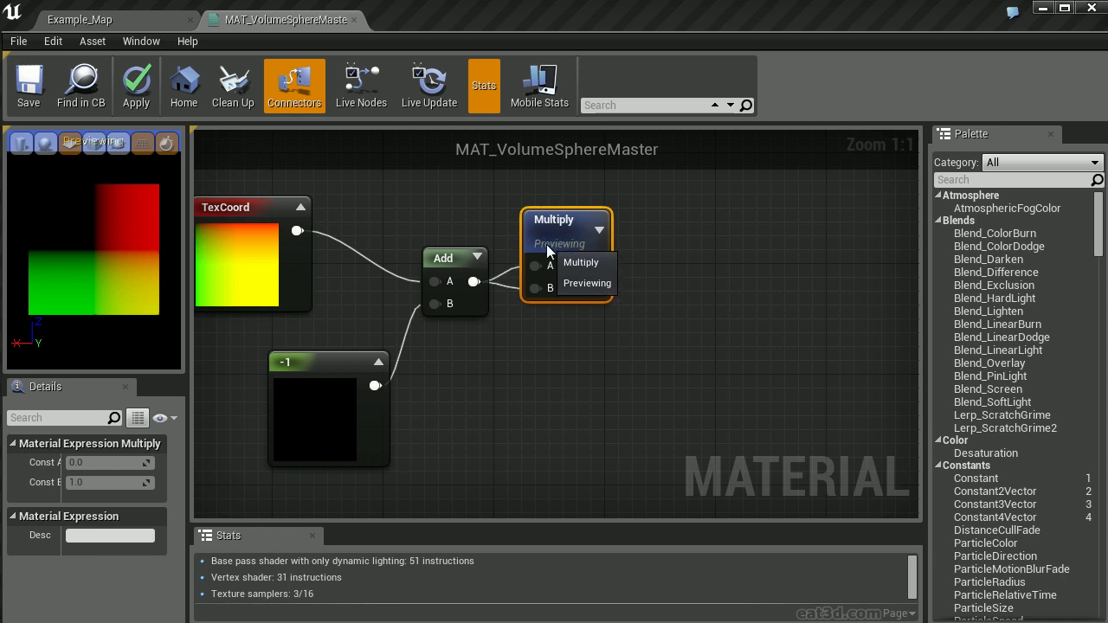
click(722, 266)
Step: Add a ComponentMask node beyond the Multiply node and restrict it to the R channel
right_drag(702, 222, 731, 230)
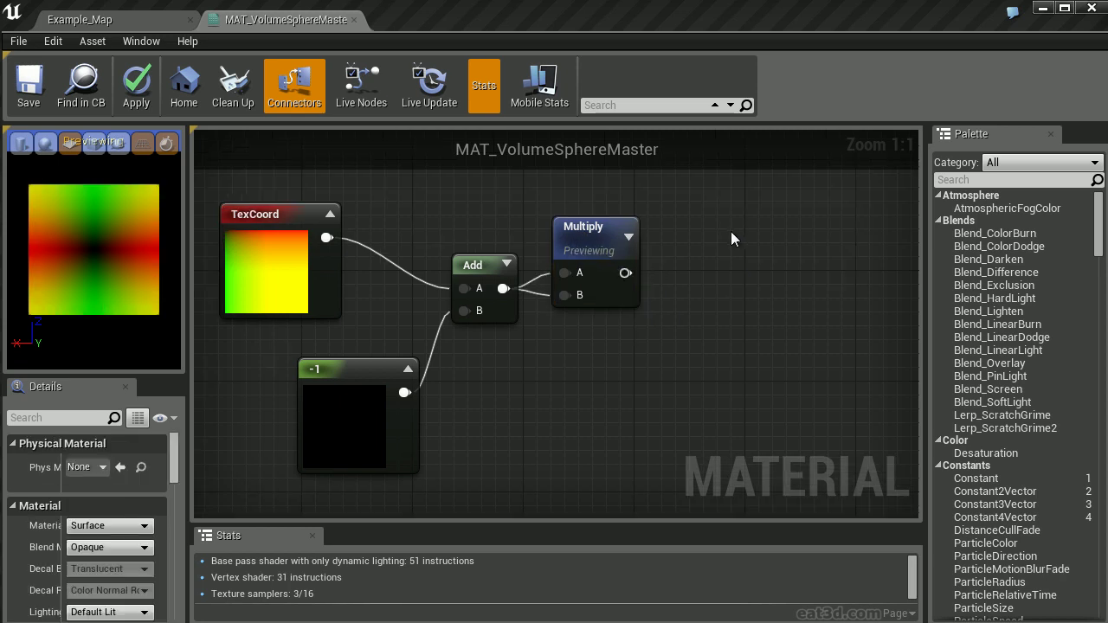
right_click(689, 208)
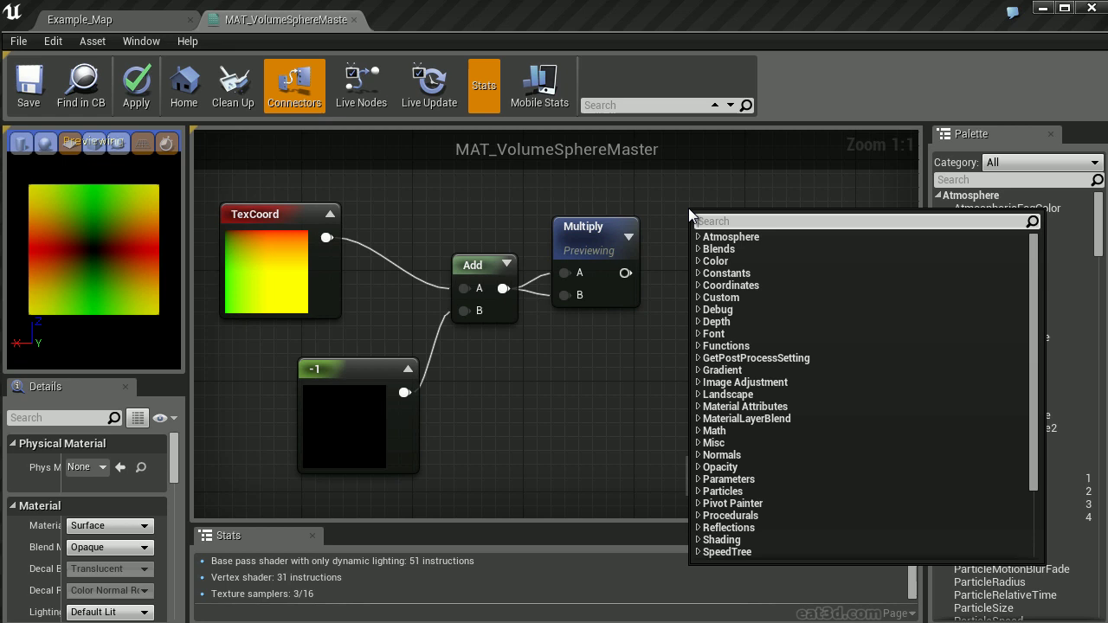
text(compo)
key(Return)
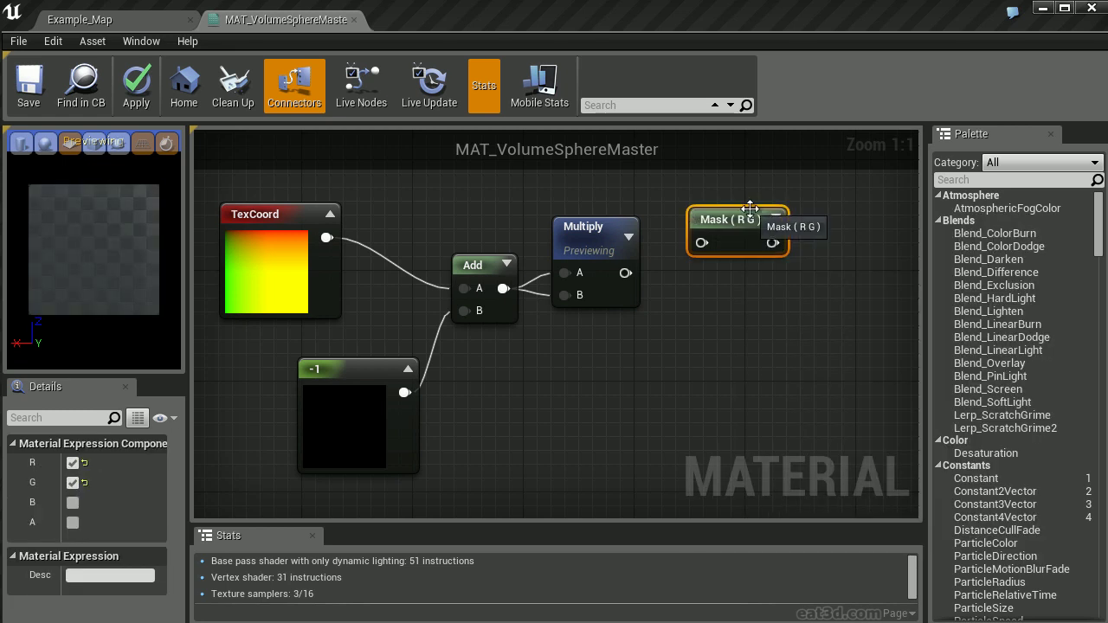
click(74, 483)
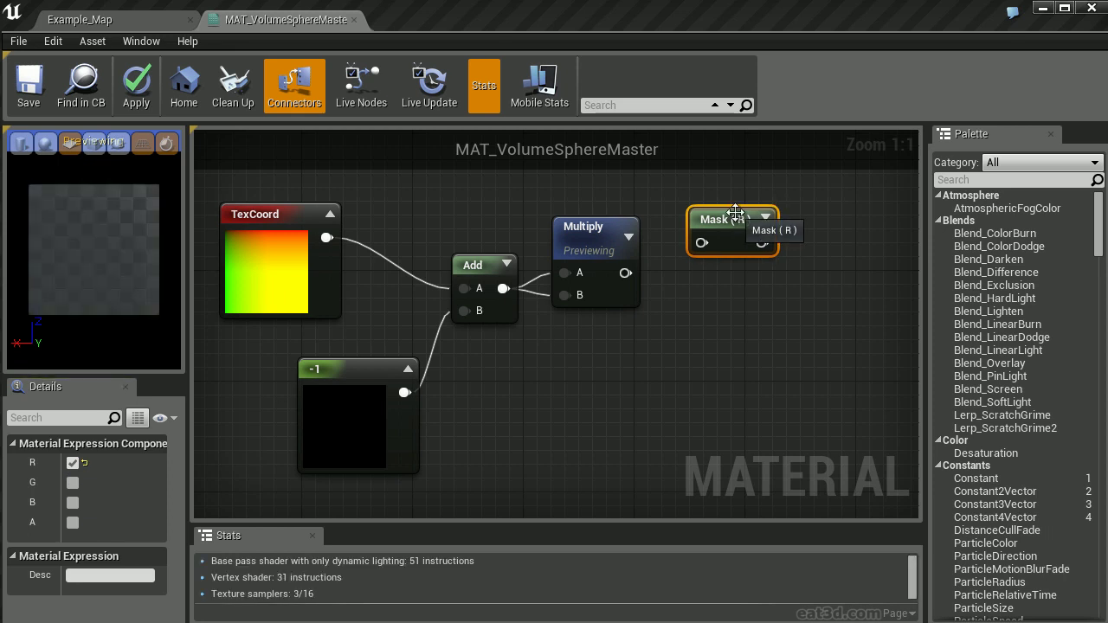
Step: Duplicate the mask below as a G-only mask and connect the Multiply output to both masks
key(ctrl+w)
drag(744, 297, 717, 283)
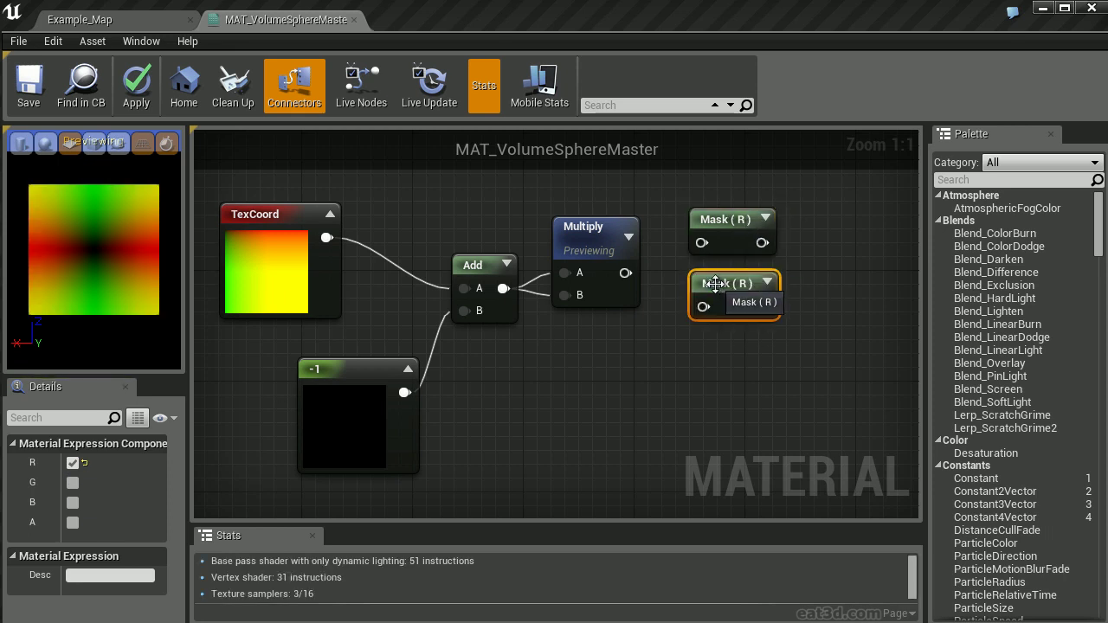
click(72, 462)
click(74, 483)
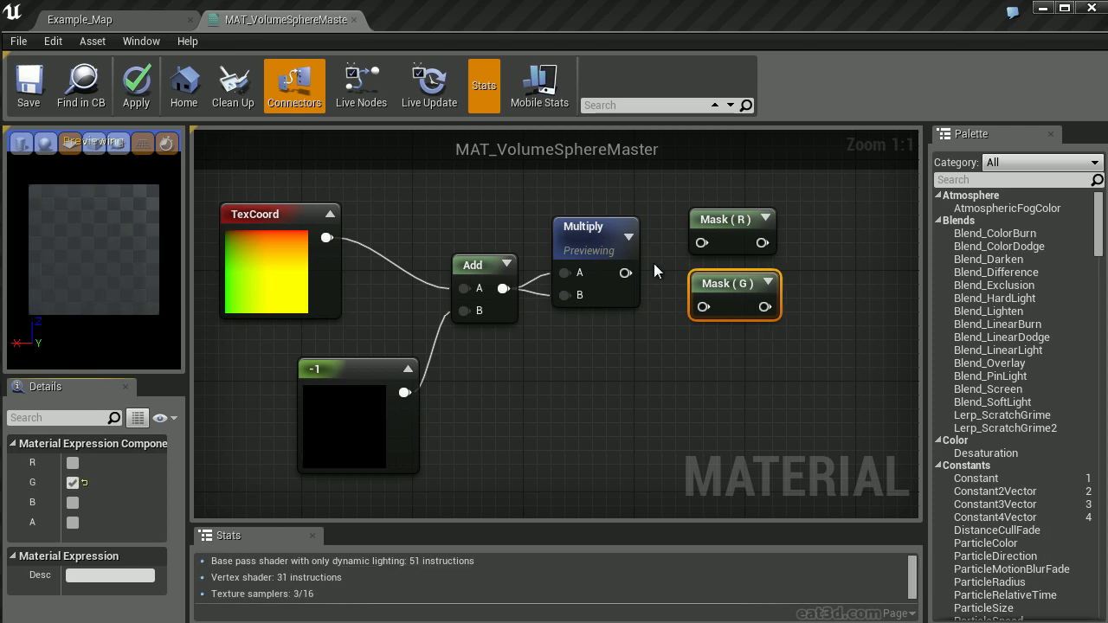
drag(625, 273, 703, 308)
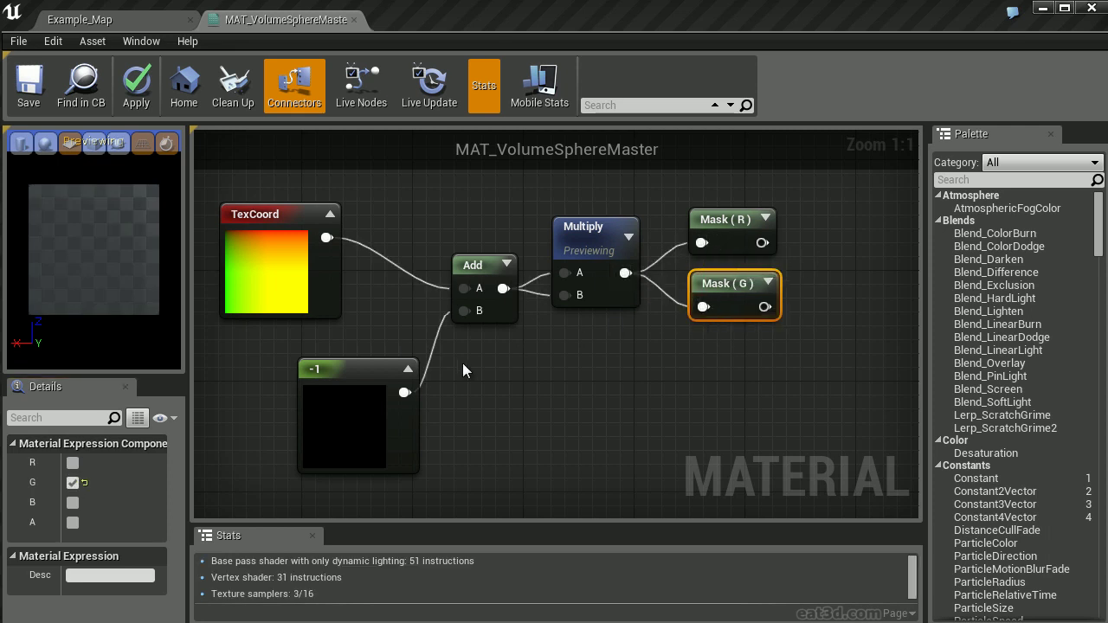
Step: Collapse the previews of the -1 constant and TexCoord nodes and move both closer to the Add node
click(400, 372)
click(407, 369)
drag(322, 381, 396, 321)
drag(288, 221, 371, 239)
click(427, 213)
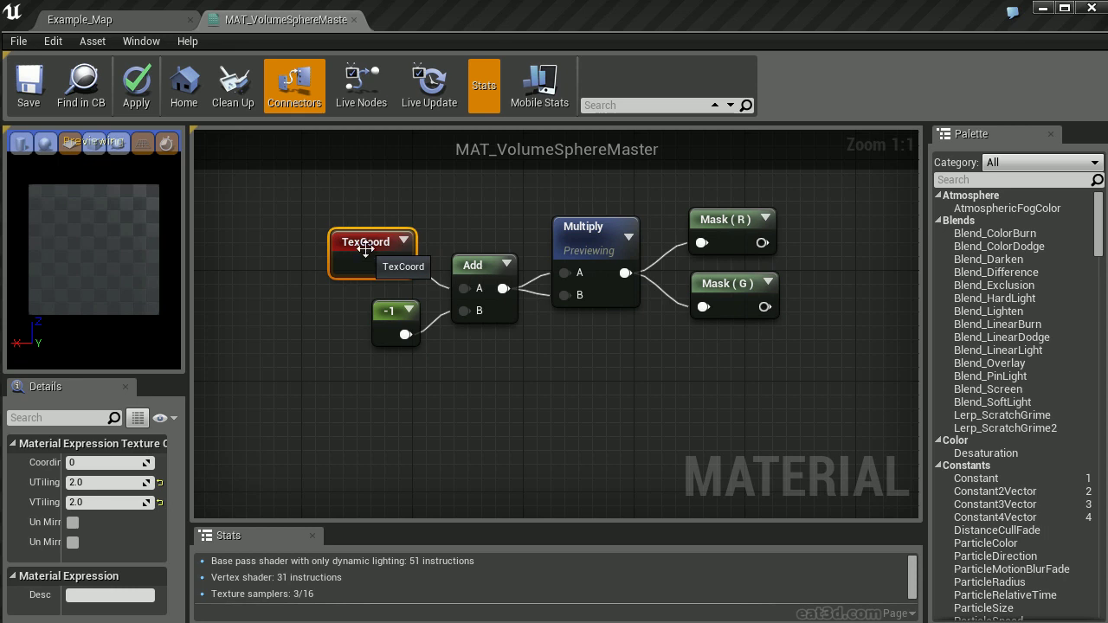
Step: Create an Add node combining the R mask in A with the G mask in B, and start previewing it
right_drag(648, 355, 501, 391)
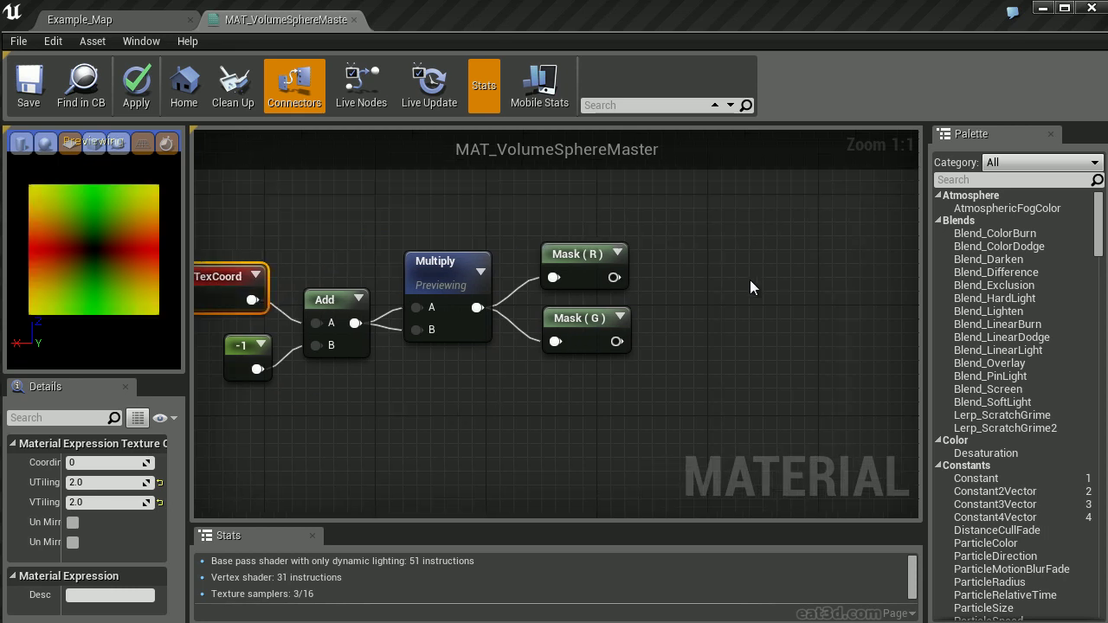
click(682, 294)
click(683, 276)
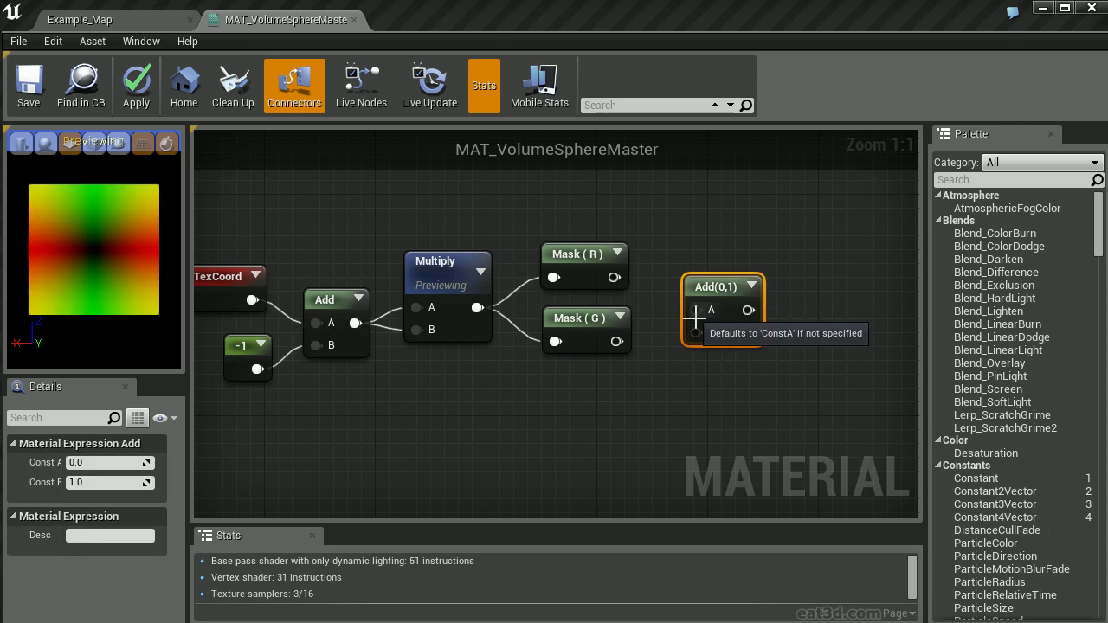
drag(697, 310, 614, 277)
drag(616, 341, 701, 331)
drag(722, 285, 716, 261)
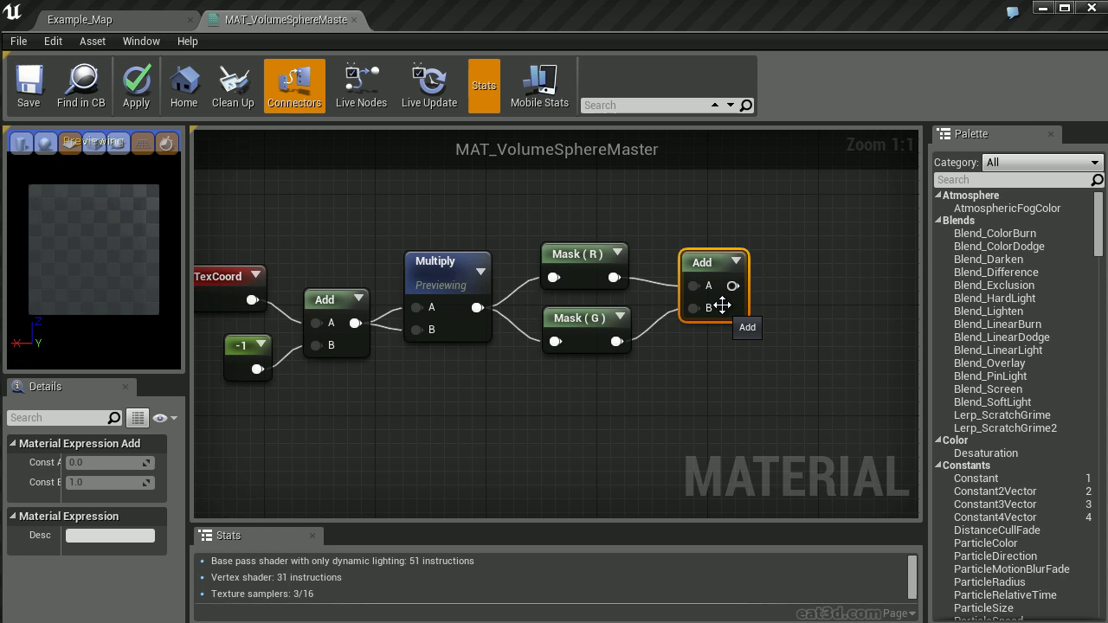
right_click(716, 267)
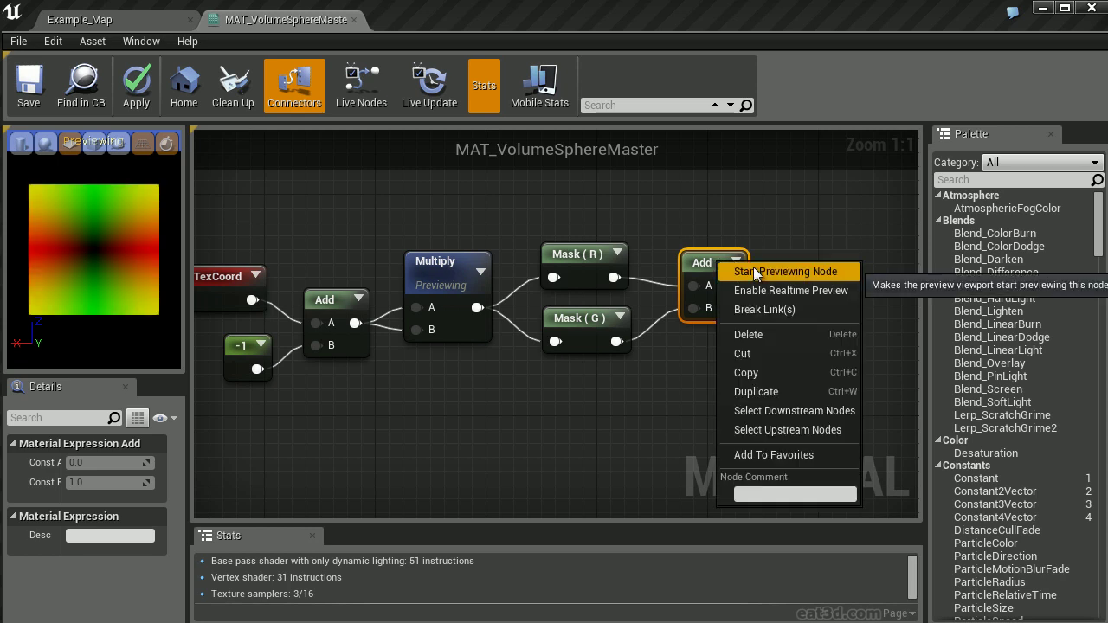
click(753, 271)
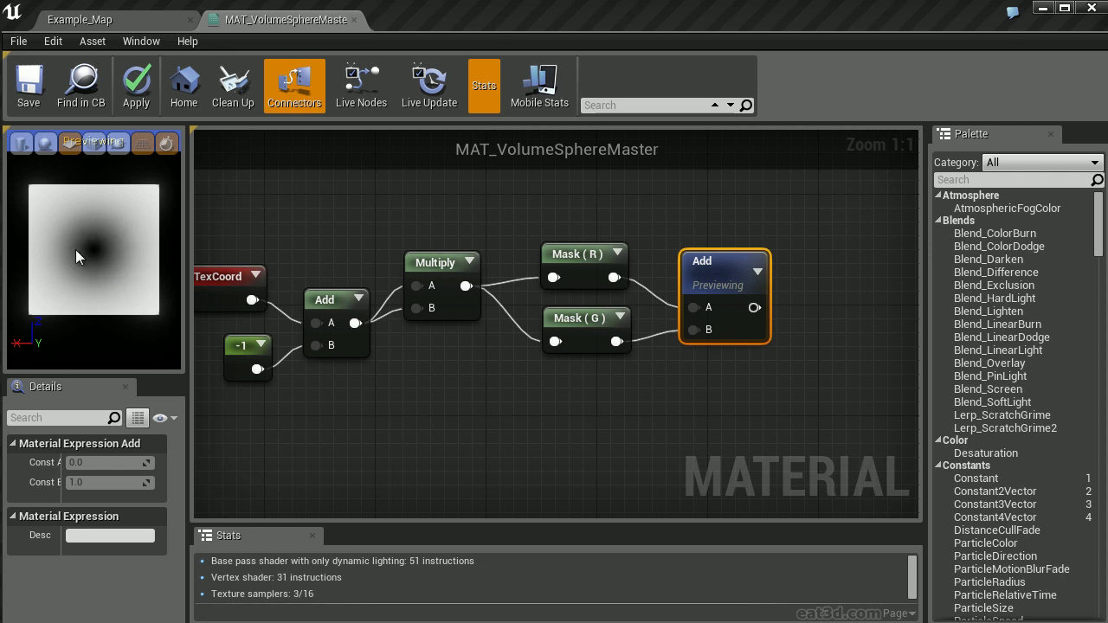
Step: Add a 1-x node beyond the previewed Add node, feed it the Add output, and place it close to that node
right_drag(781, 212, 531, 231)
click(584, 273)
click(585, 272)
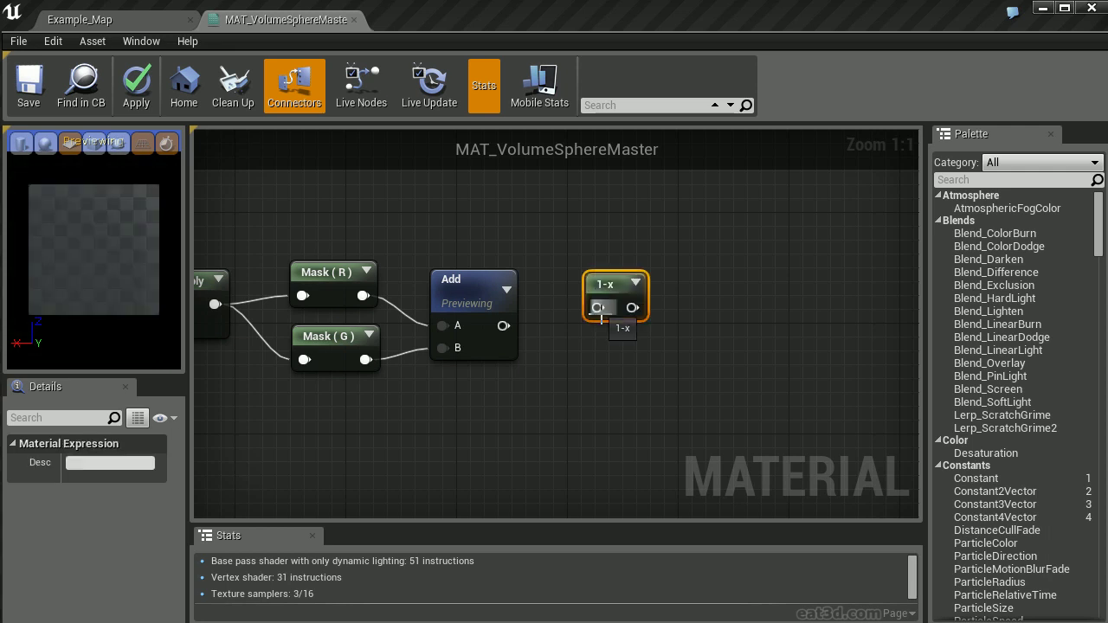
drag(598, 307, 503, 326)
drag(608, 280, 579, 304)
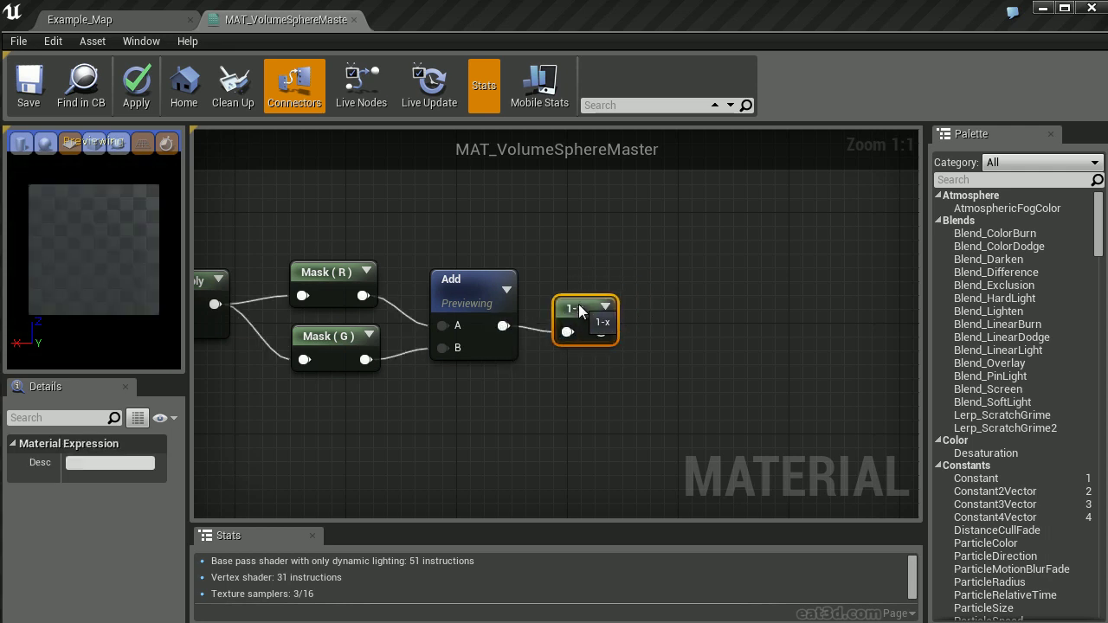
Step: Create a Clamp node, connect the 1-x output to its main input, and place it beside the 1-x node
right_drag(735, 269, 696, 278)
right_drag(578, 274, 486, 265)
right_click(565, 249)
text(clamp)
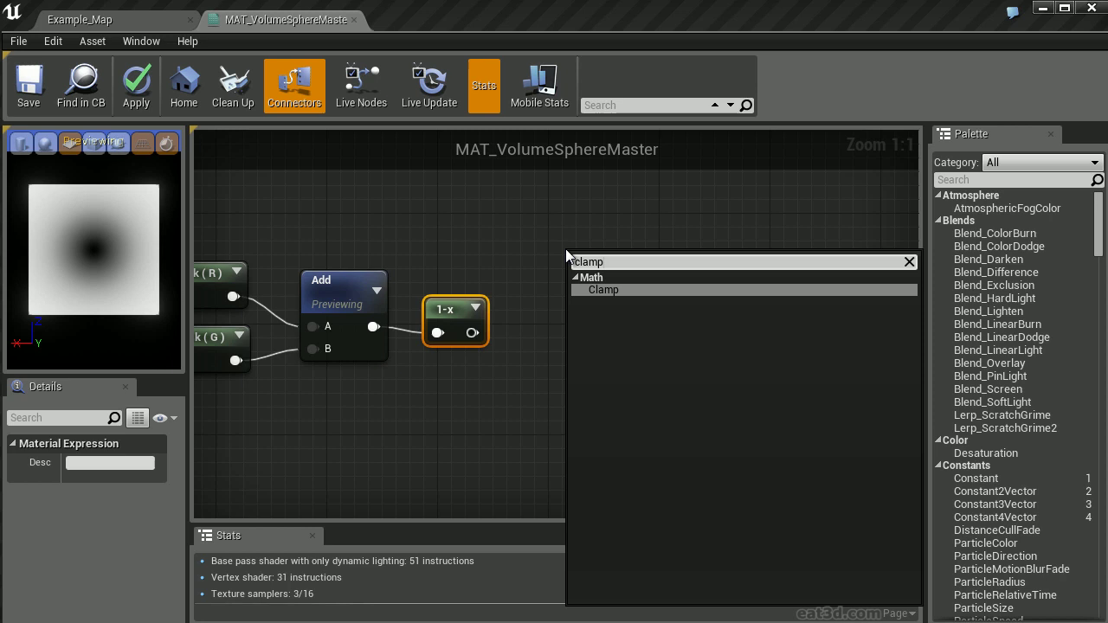
key(Return)
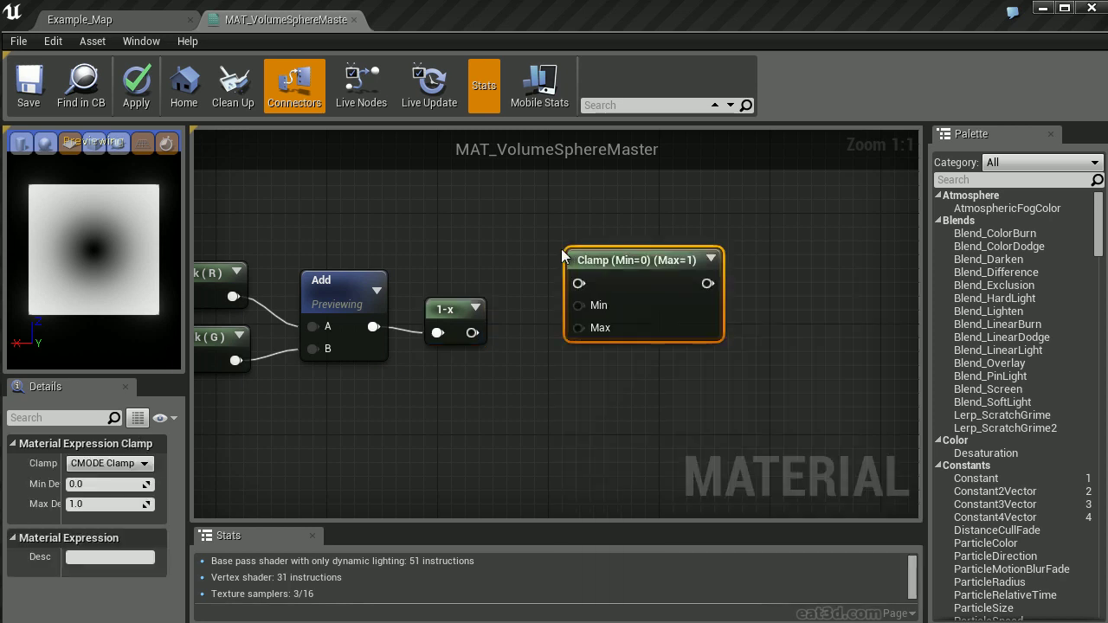
drag(578, 283, 472, 332)
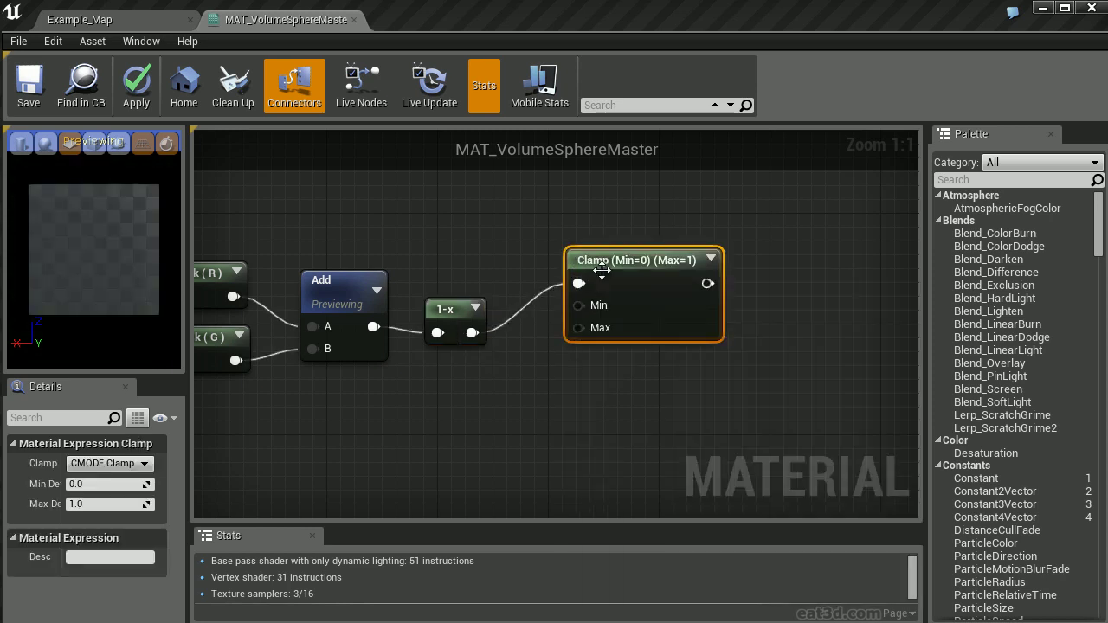
drag(599, 261, 550, 310)
Step: Start previewing the Clamp node and line up the 1-x and Clamp nodes in a row with the Add node
right_click(567, 310)
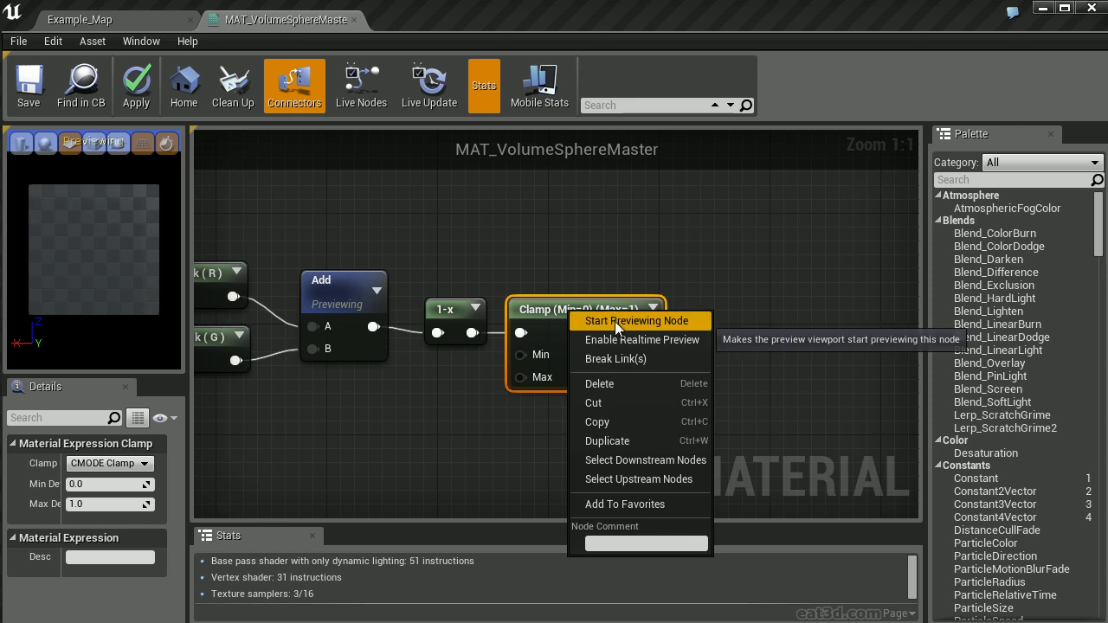
click(614, 320)
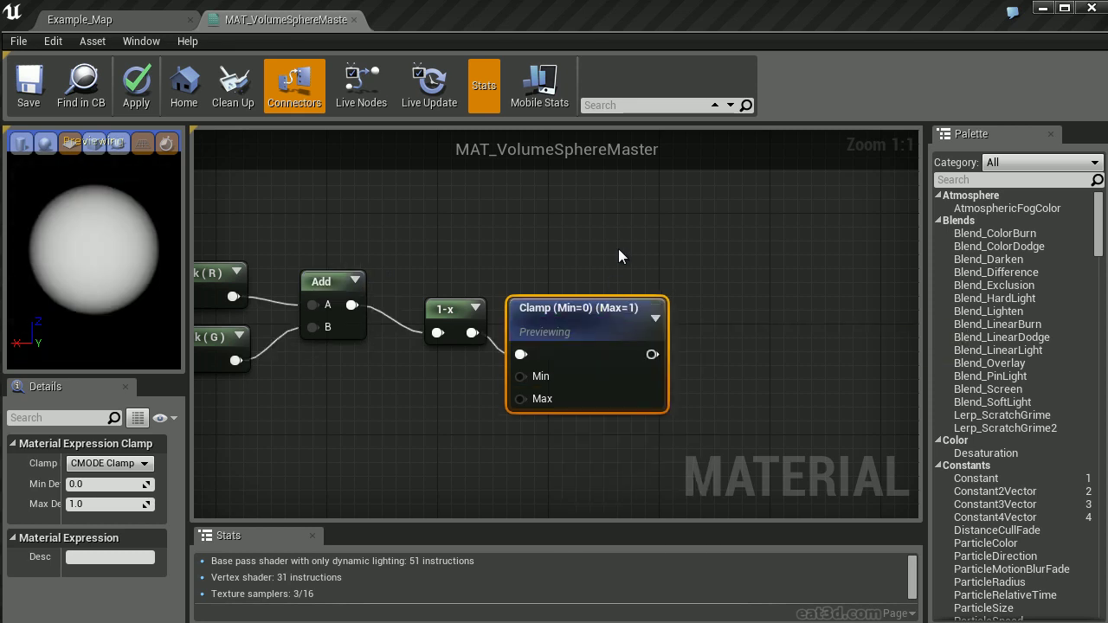
drag(579, 330, 523, 263)
click(411, 291)
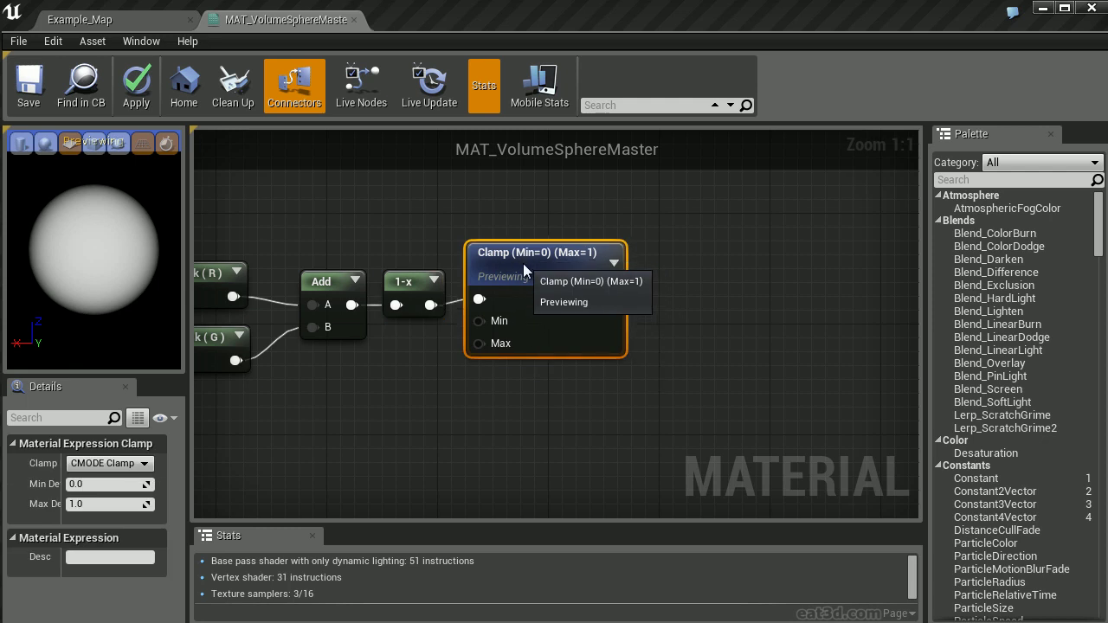
Step: Create a Power node beyond the Clamp node and connect the Clamp output to its Base input
key(Home)
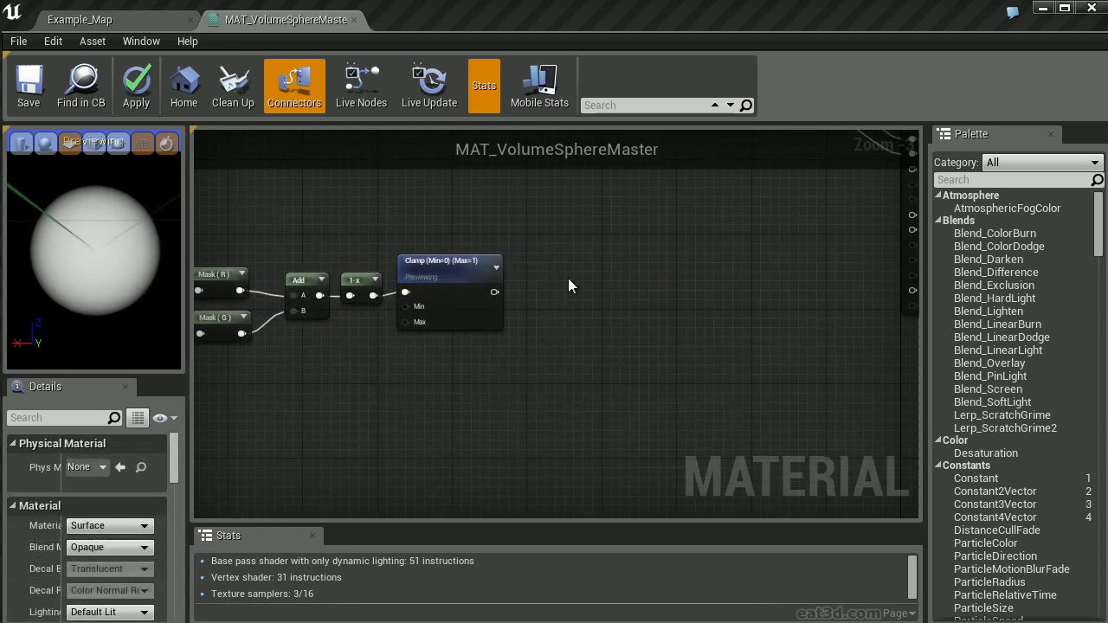
click(568, 278)
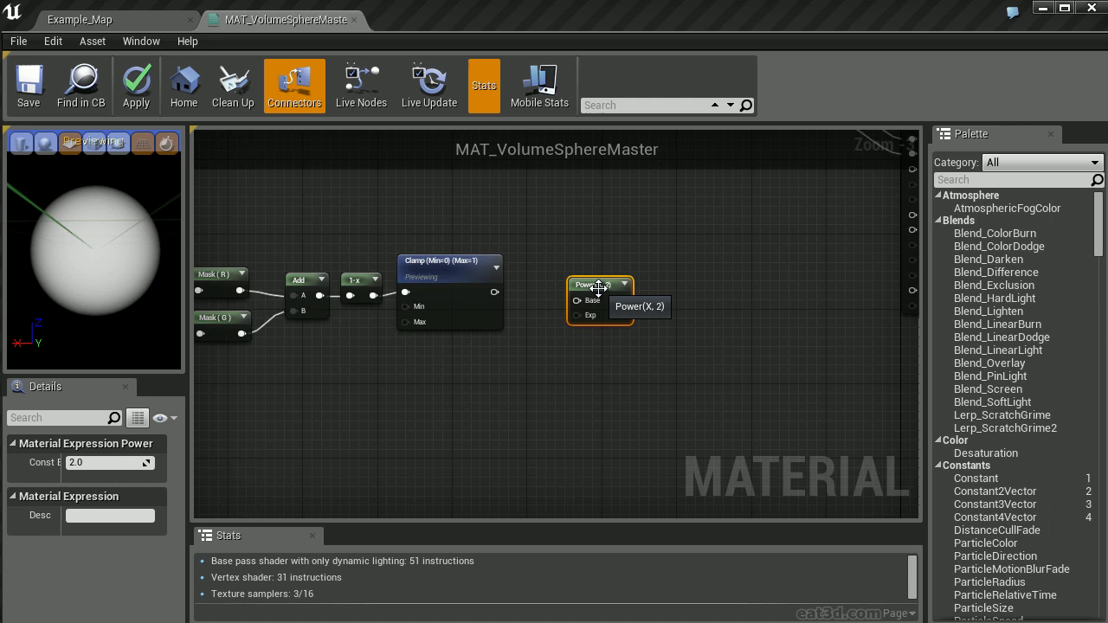
drag(577, 301, 495, 292)
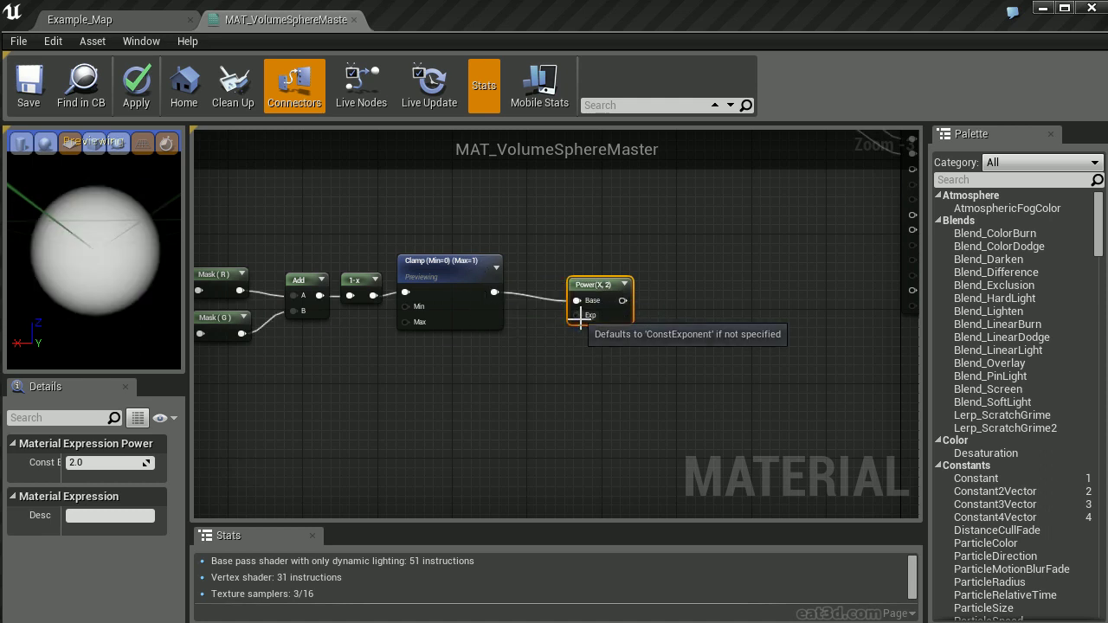
Step: Add a Constant feeding the Power node's Exp input, move it just below the Clamp node, and set its value to 1
drag(578, 316, 460, 400)
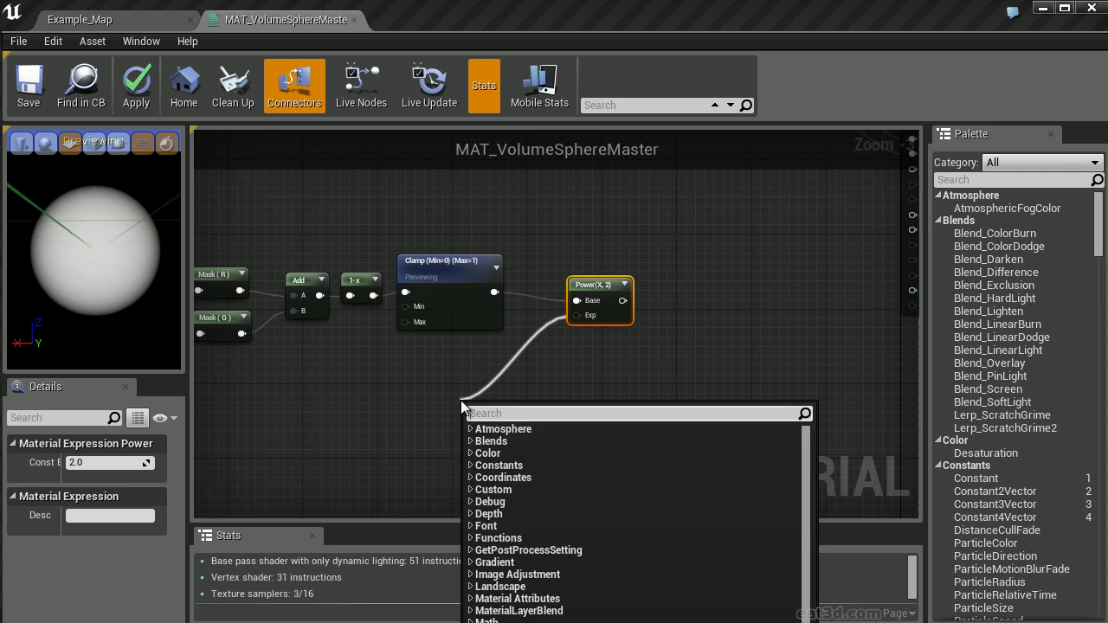
text(const)
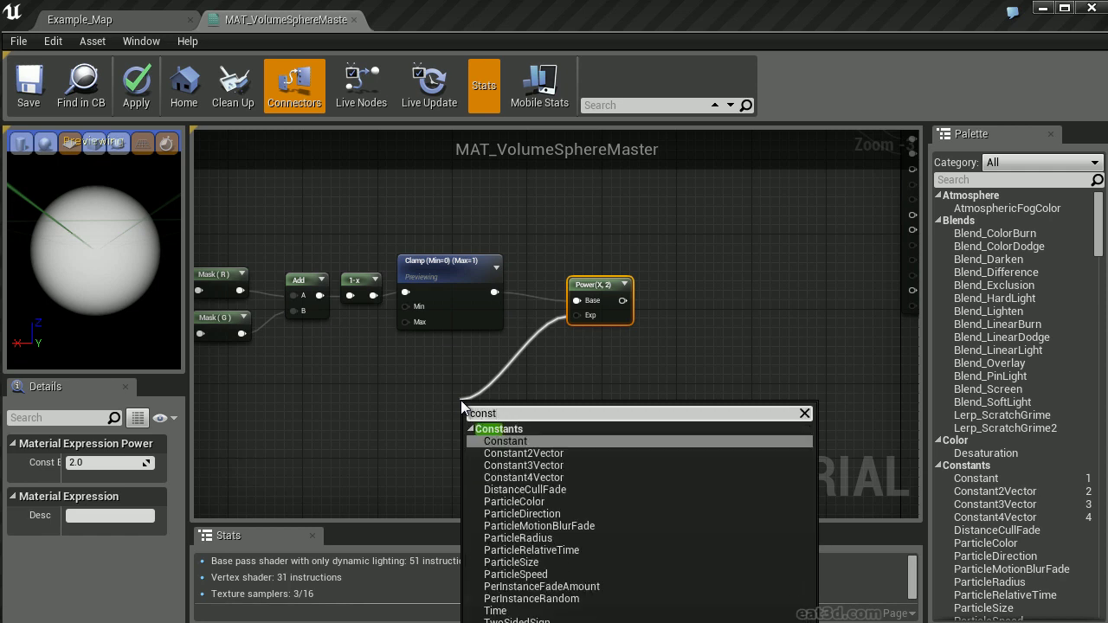
key(Return)
click(538, 403)
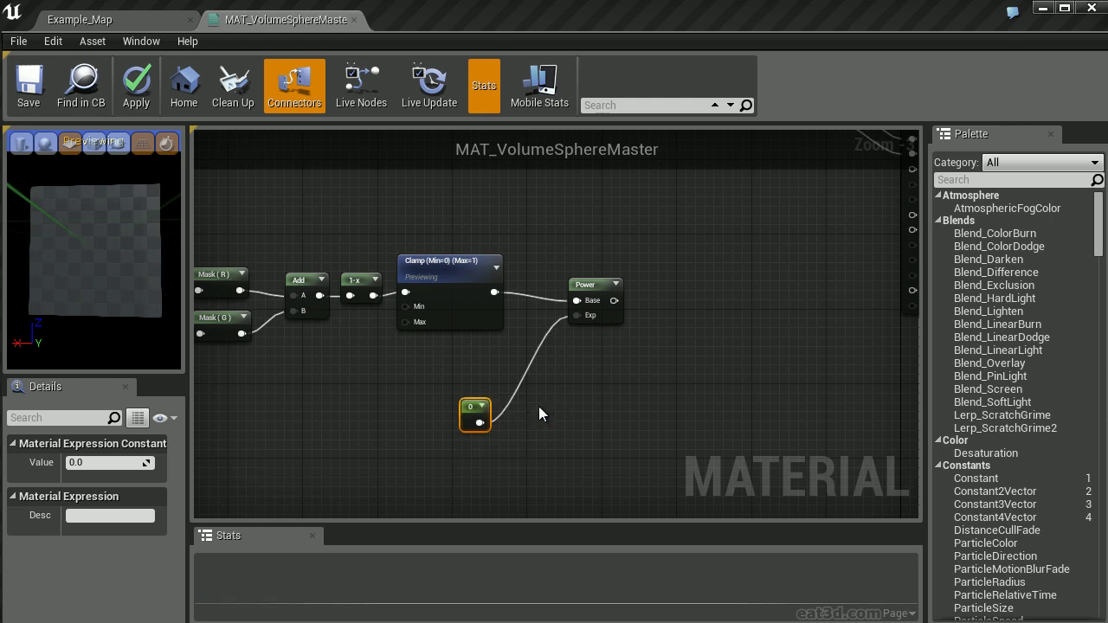
drag(468, 412, 477, 350)
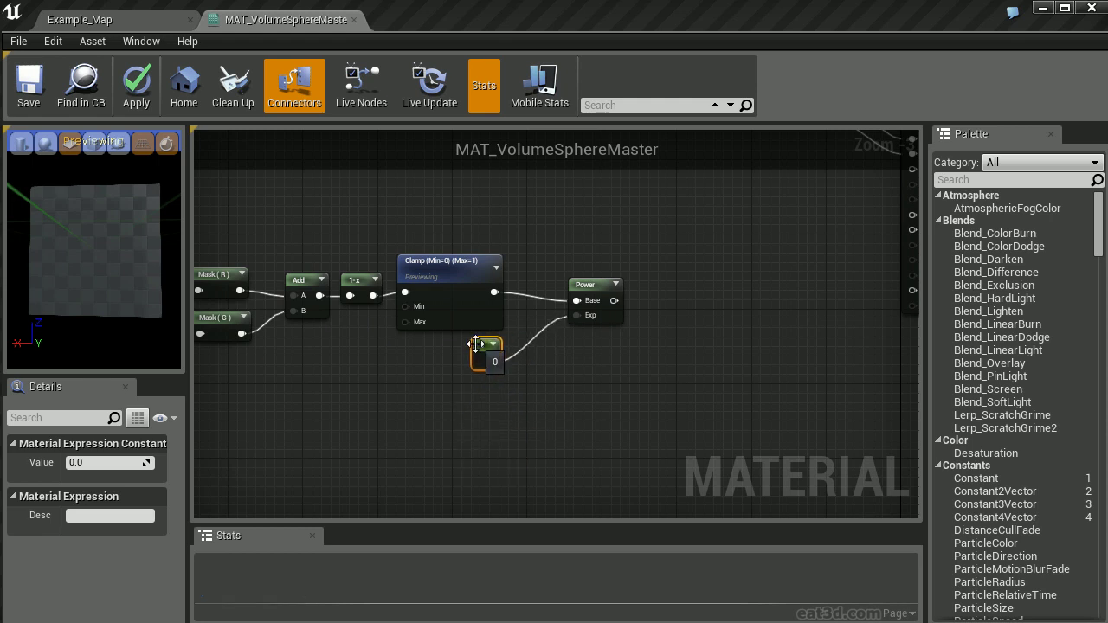
click(117, 462)
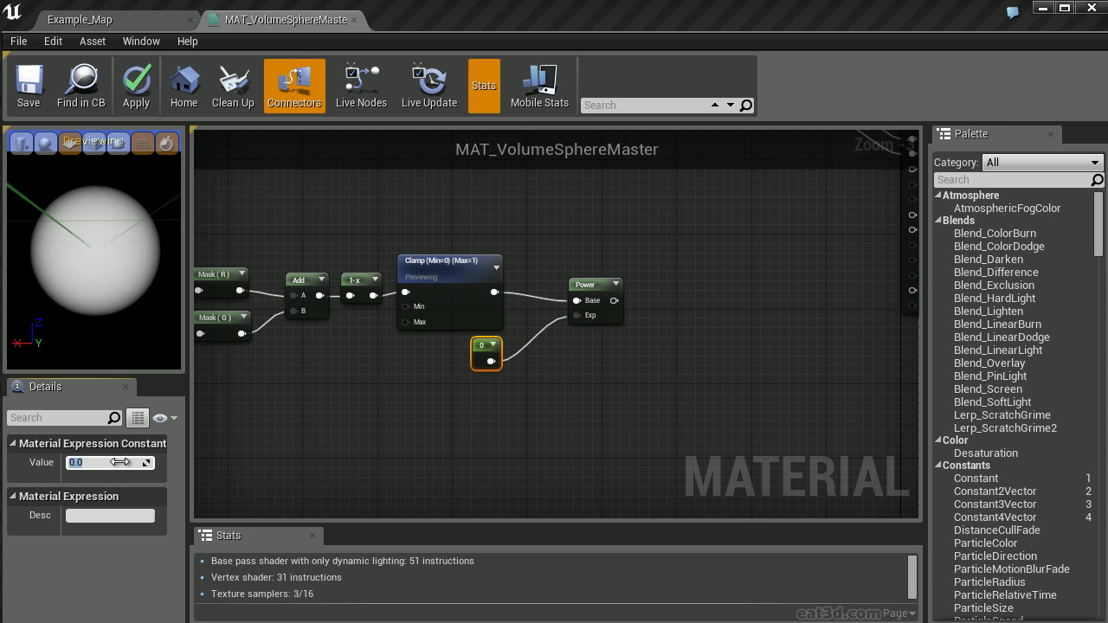
text(1)
key(Return)
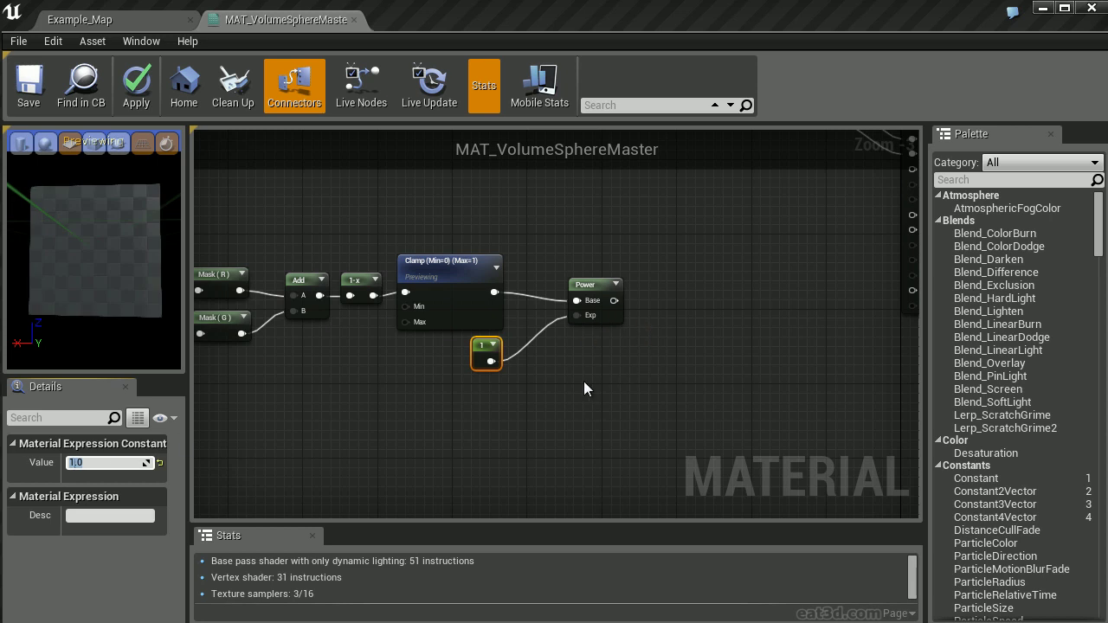
Step: Start previewing the Power node
scroll(616, 362, up, 3)
click(614, 264)
right_click(613, 268)
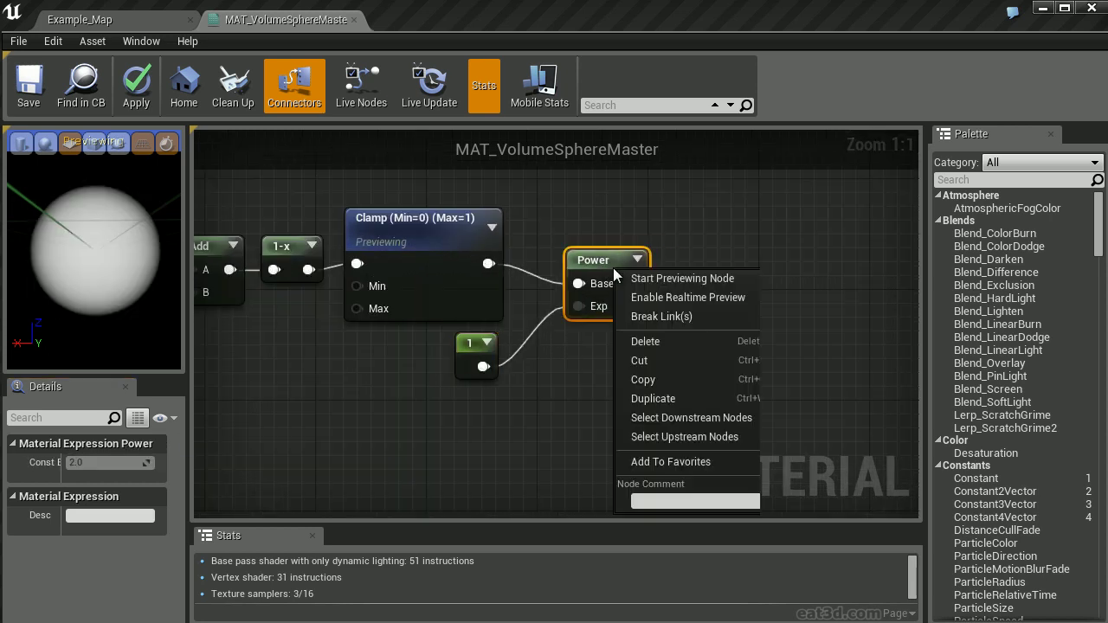
click(668, 278)
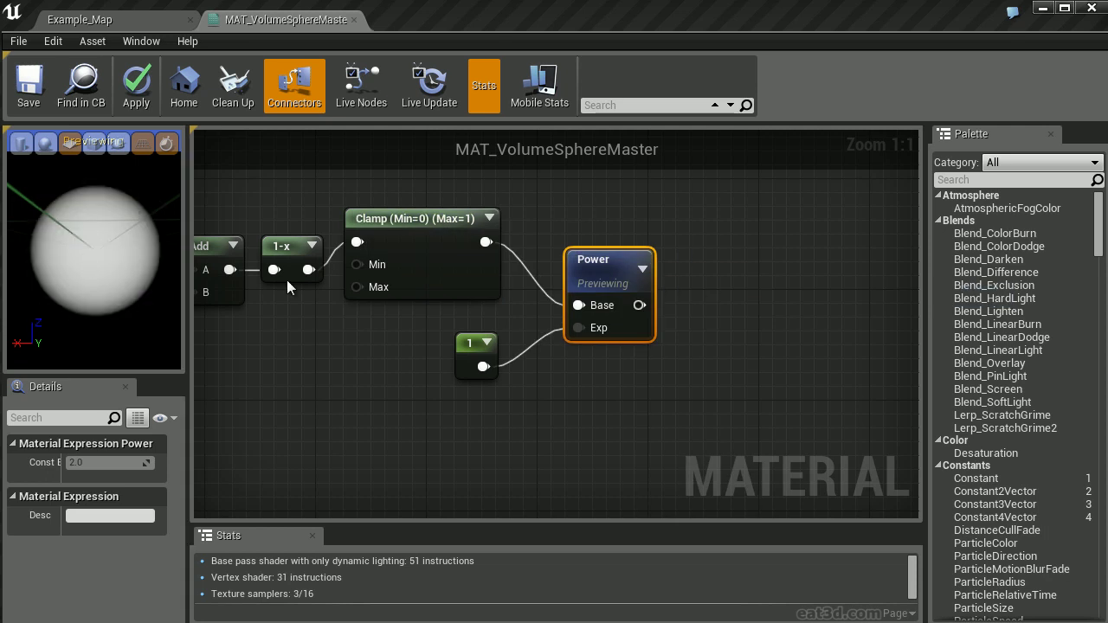
Step: Try a value of 2 on the constant feeding the Power exponent, and settle on 8
click(475, 343)
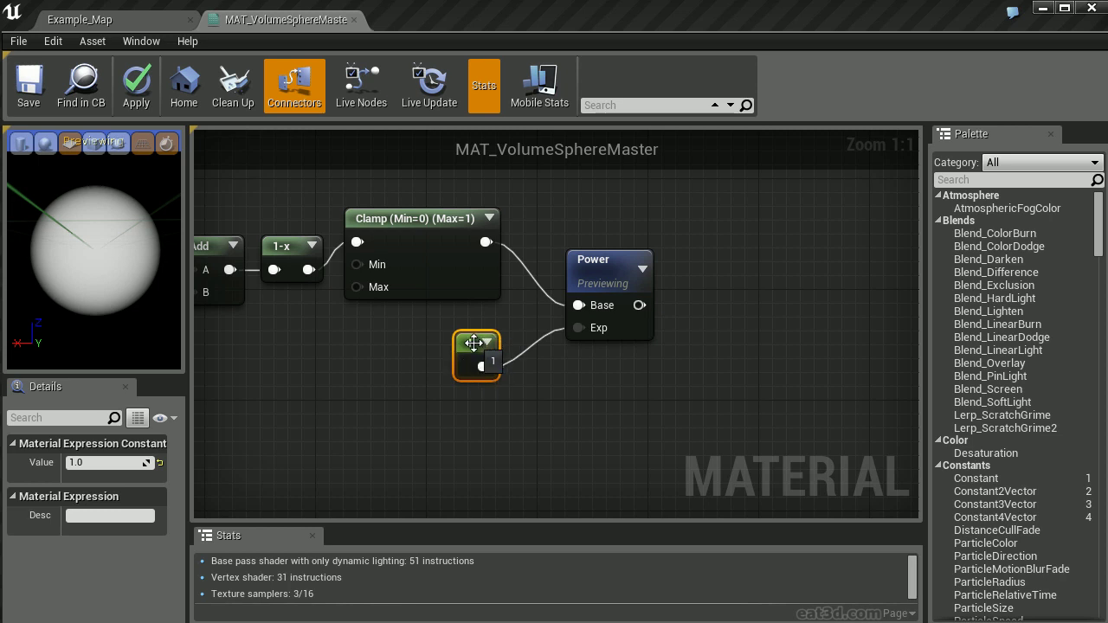
click(96, 462)
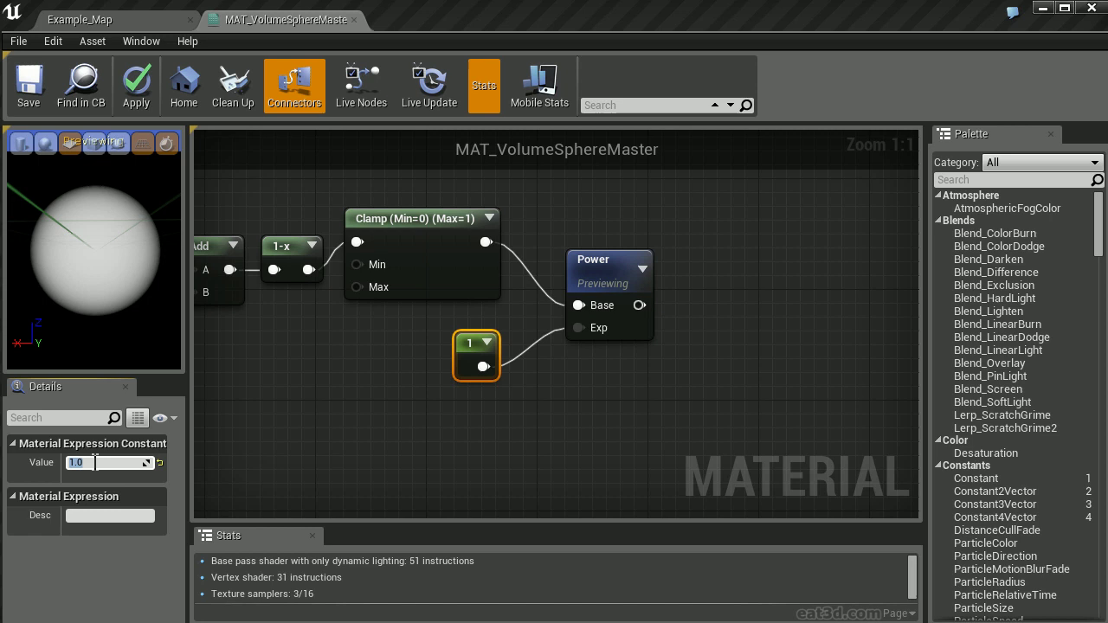
text(2)
key(Return)
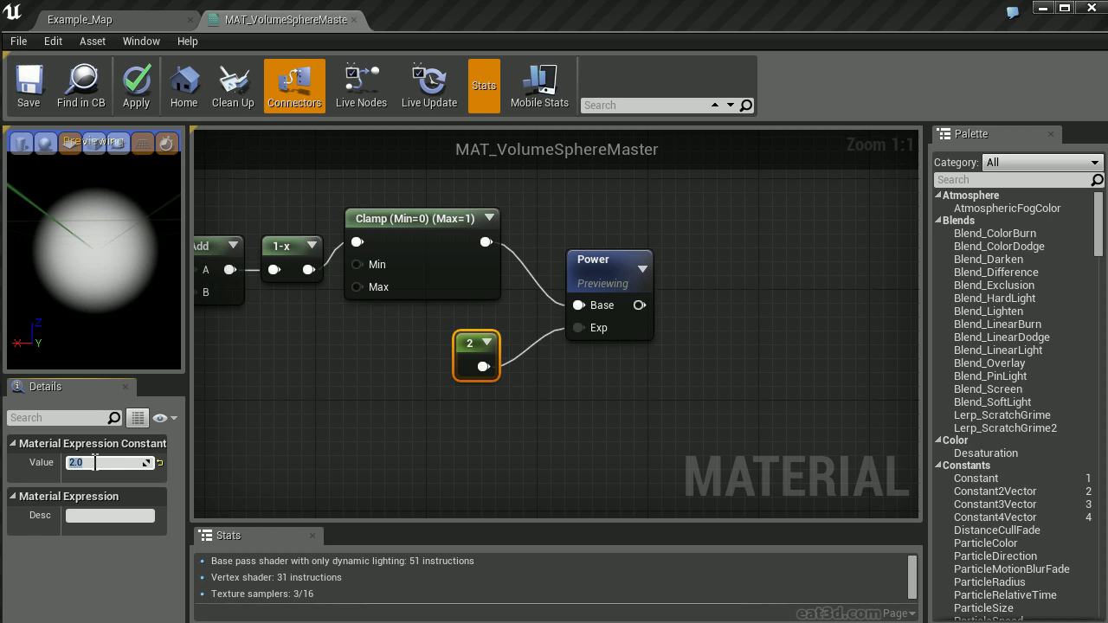
text(8)
key(Return)
Step: Select the whole radial-gradient node network and move it down and away from the main material node to free up space
scroll(611, 407, down, 3)
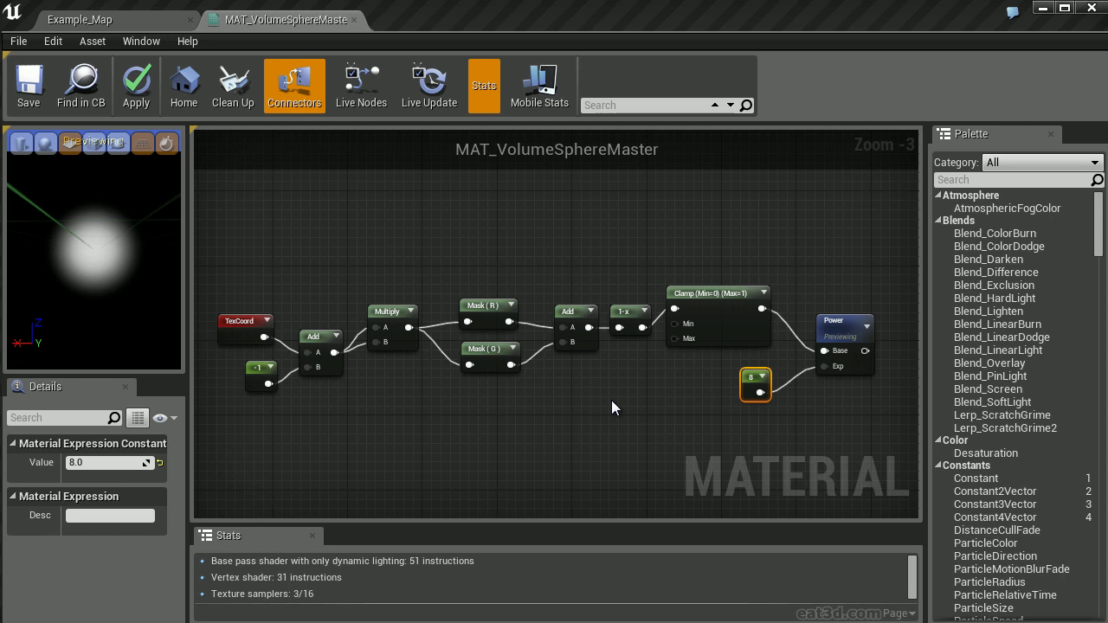
right_drag(611, 400, 616, 388)
click(452, 244)
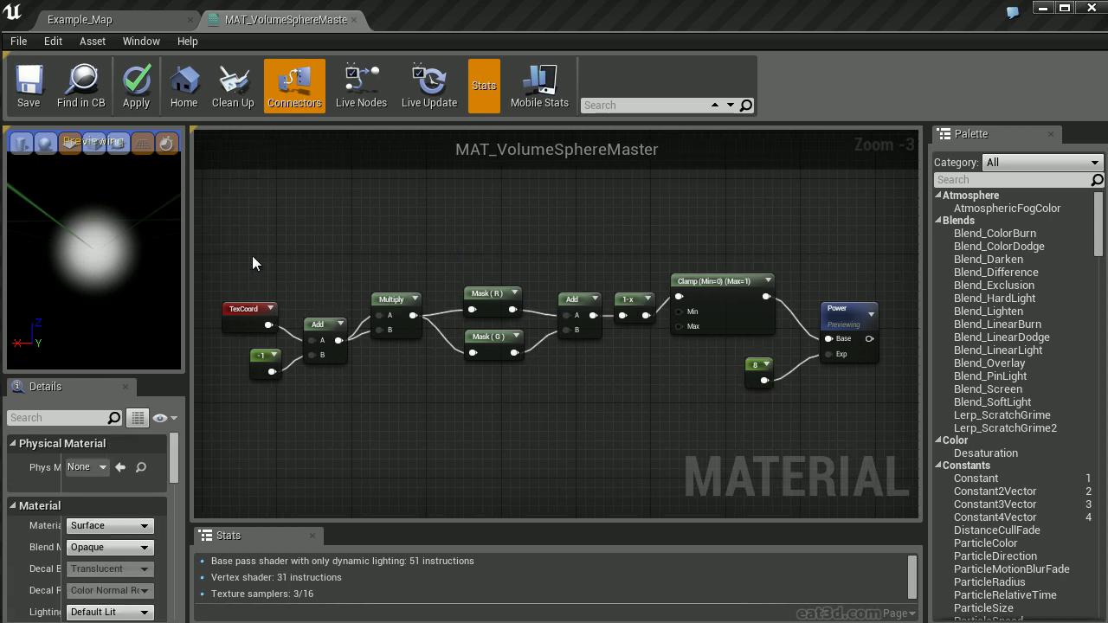
drag(252, 256, 233, 316)
click(289, 273)
scroll(386, 255, down, 5)
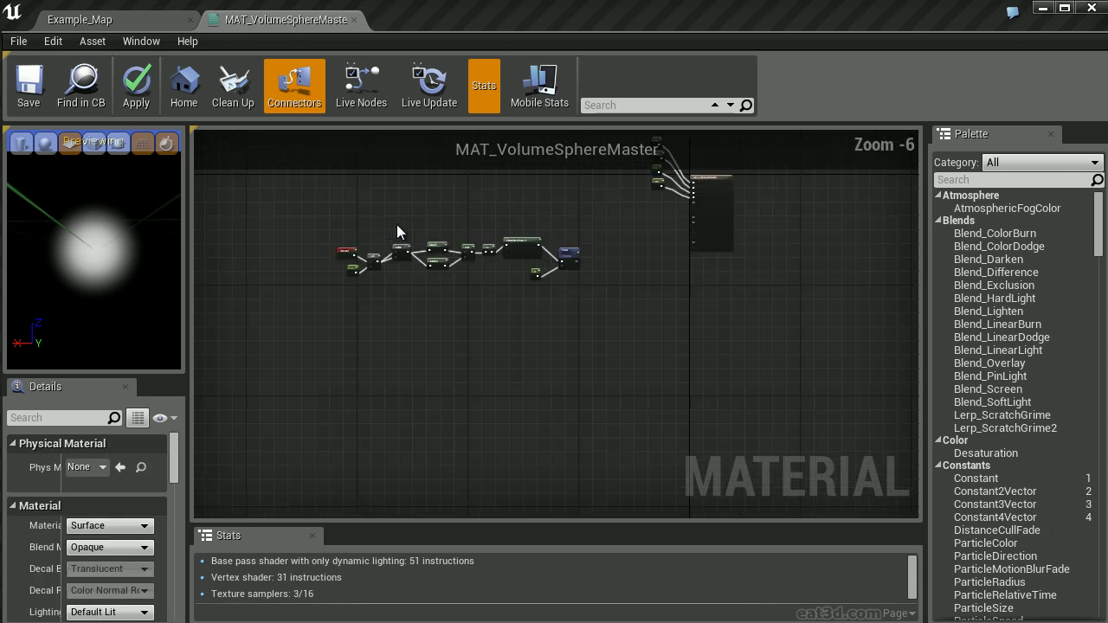
drag(562, 278, 283, 388)
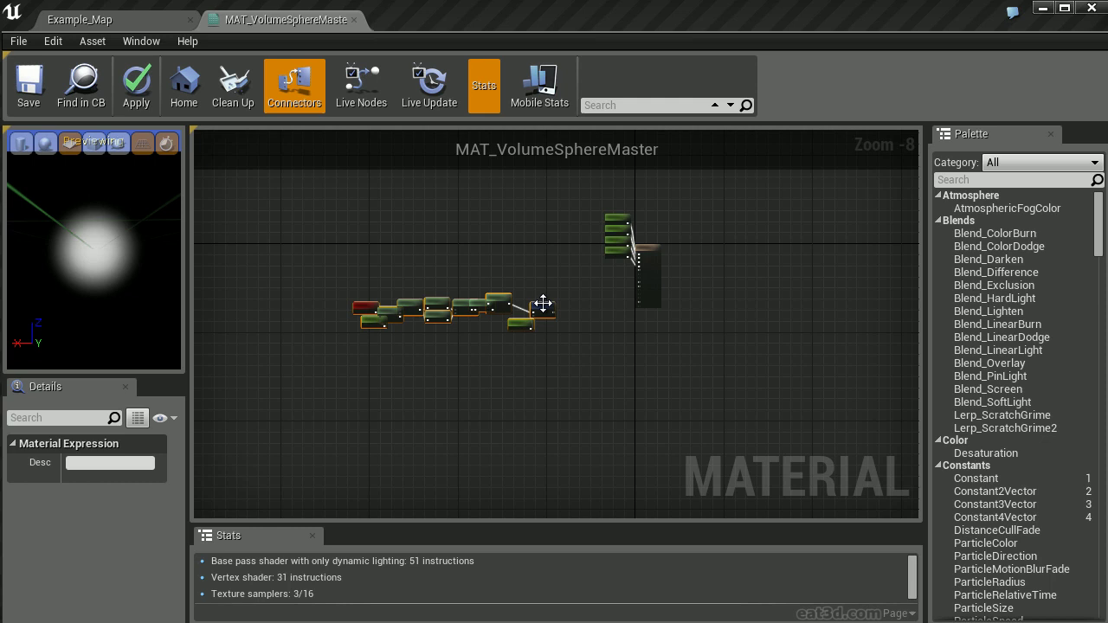
drag(519, 324, 386, 517)
click(464, 271)
right_drag(464, 271, 391, 309)
Step: Add an Absolute World Position node in the empty area of the graph beside the main material node
scroll(477, 364, up, 3)
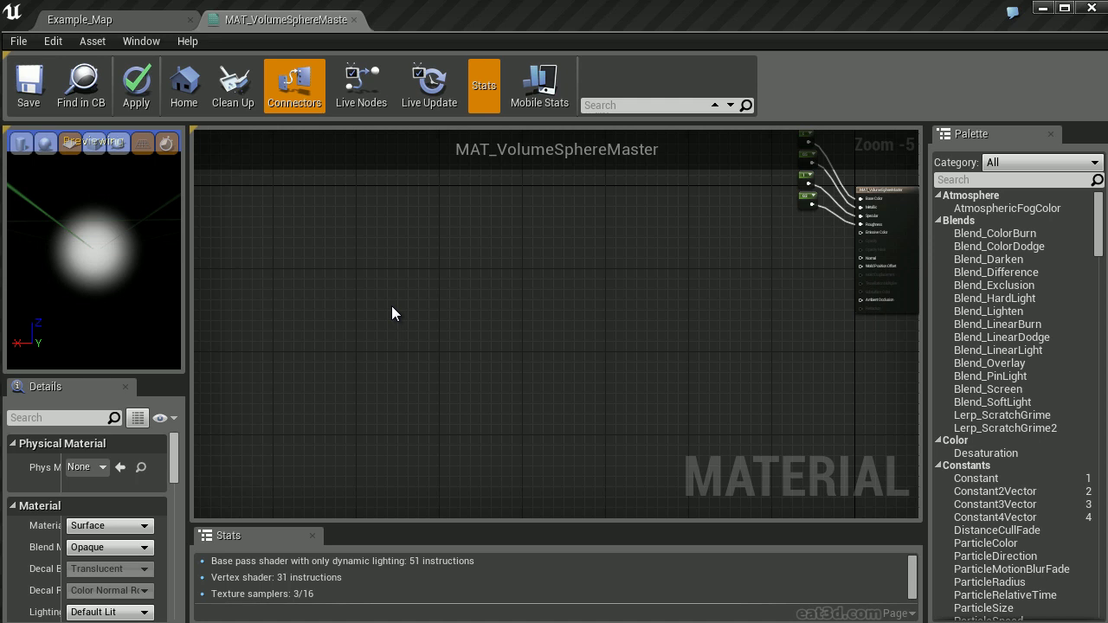
right_click(392, 311)
text(world)
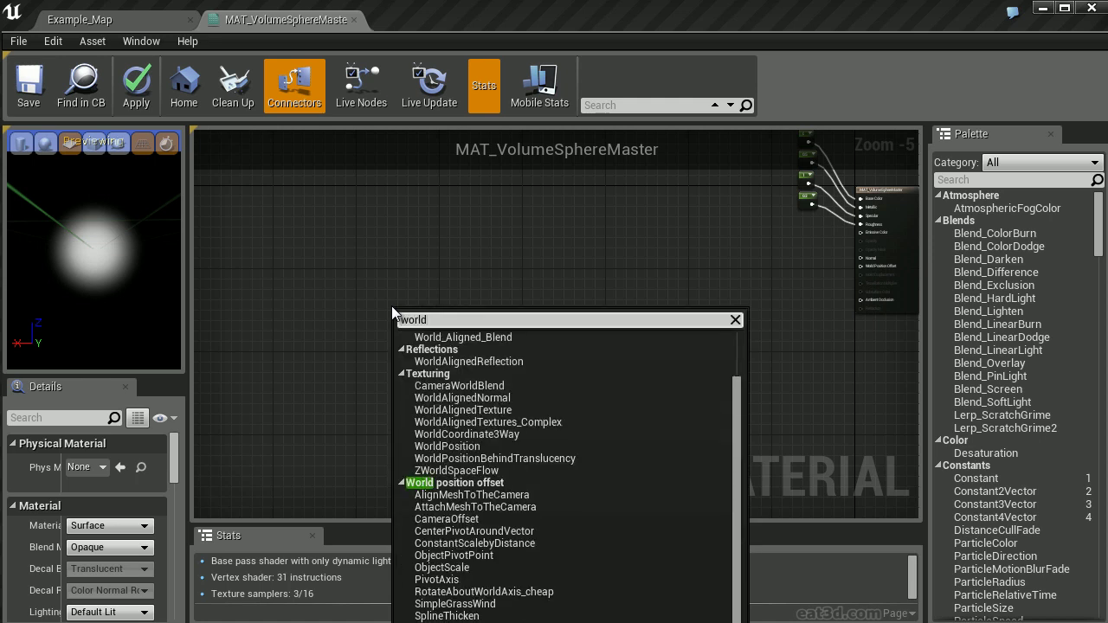
text(pos)
key(Return)
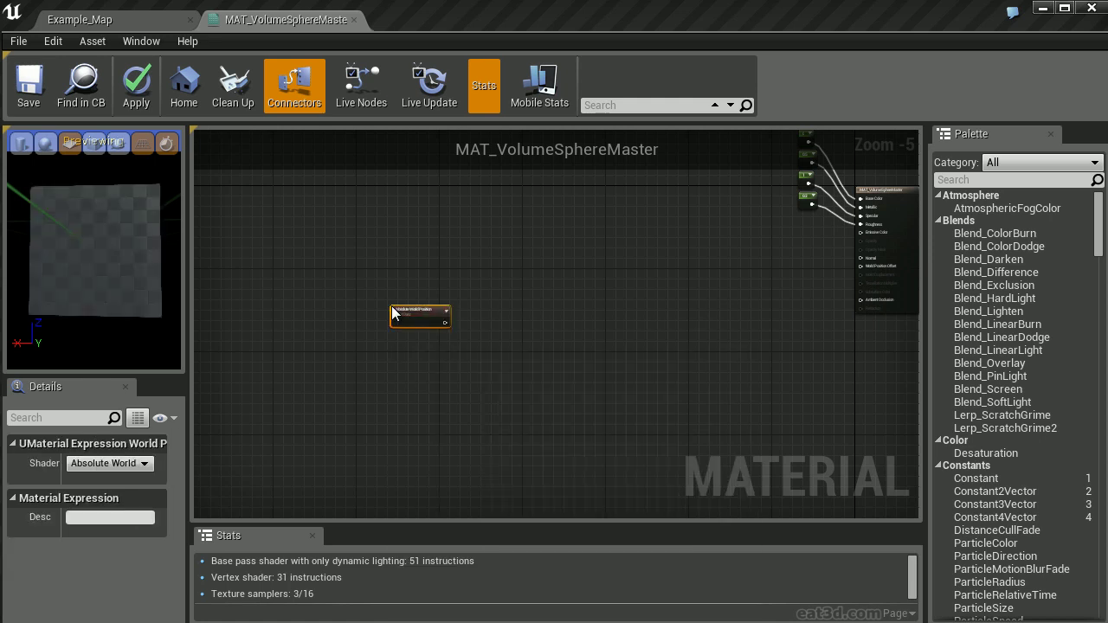
Step: Create a vector parameter named CollapseLocation and place it directly below the Absolute World Position node
scroll(392, 312, up, 5)
right_drag(578, 357, 494, 242)
click(486, 316)
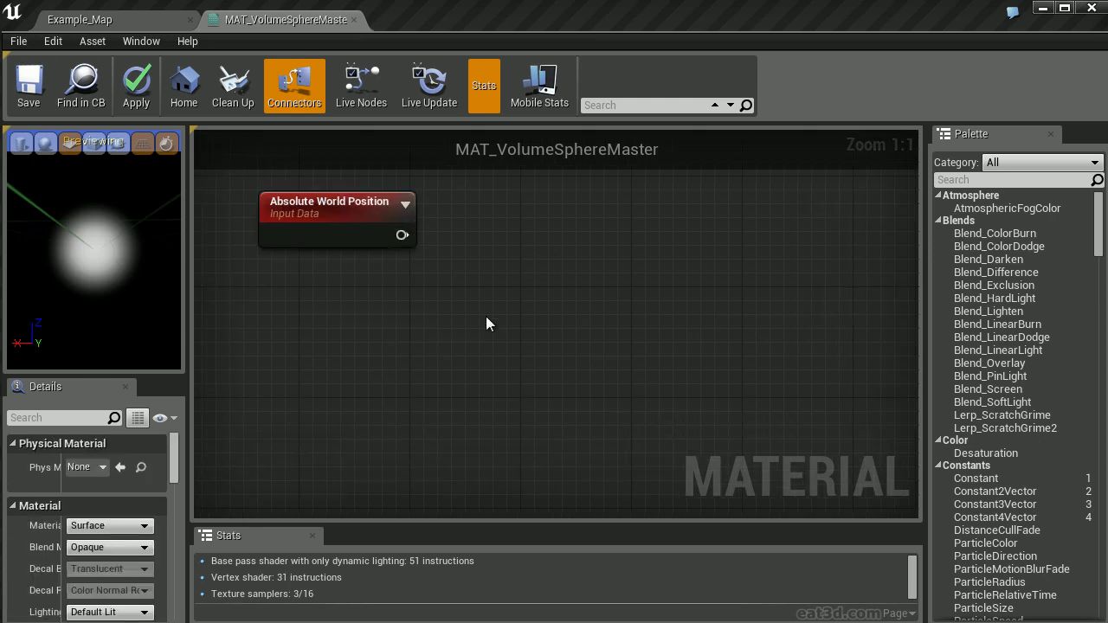
click(400, 328)
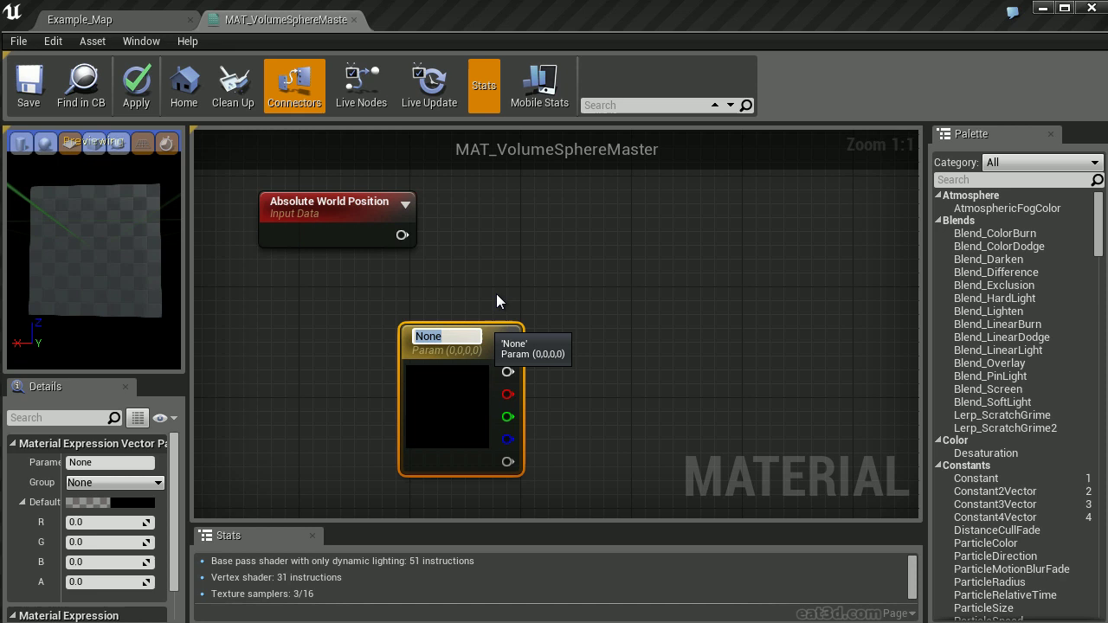
text(Collapse)
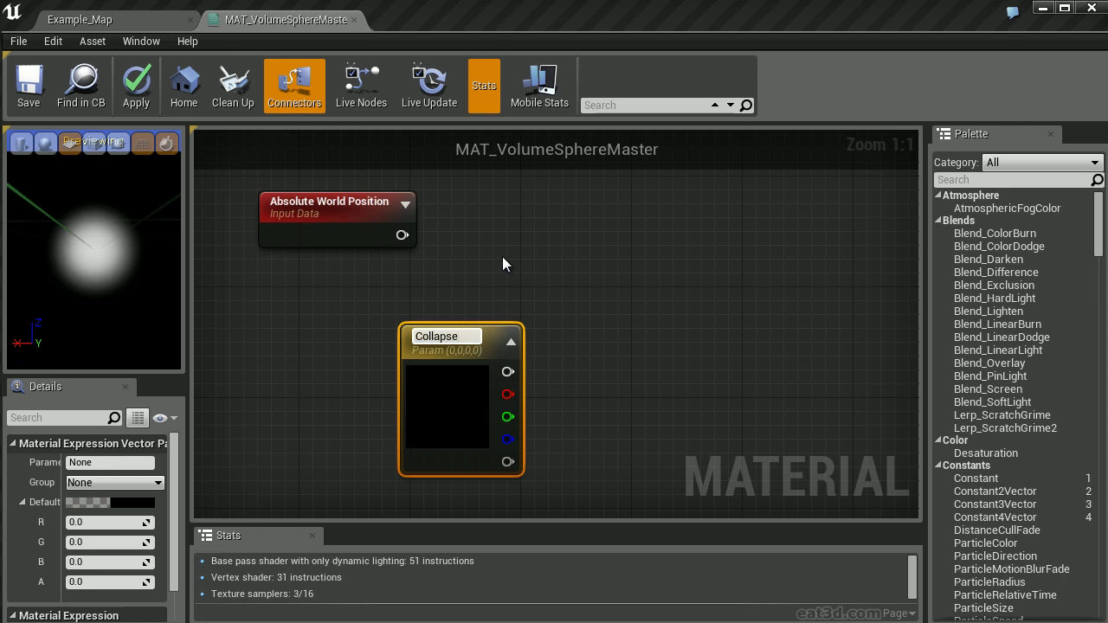
text(Location)
key(Return)
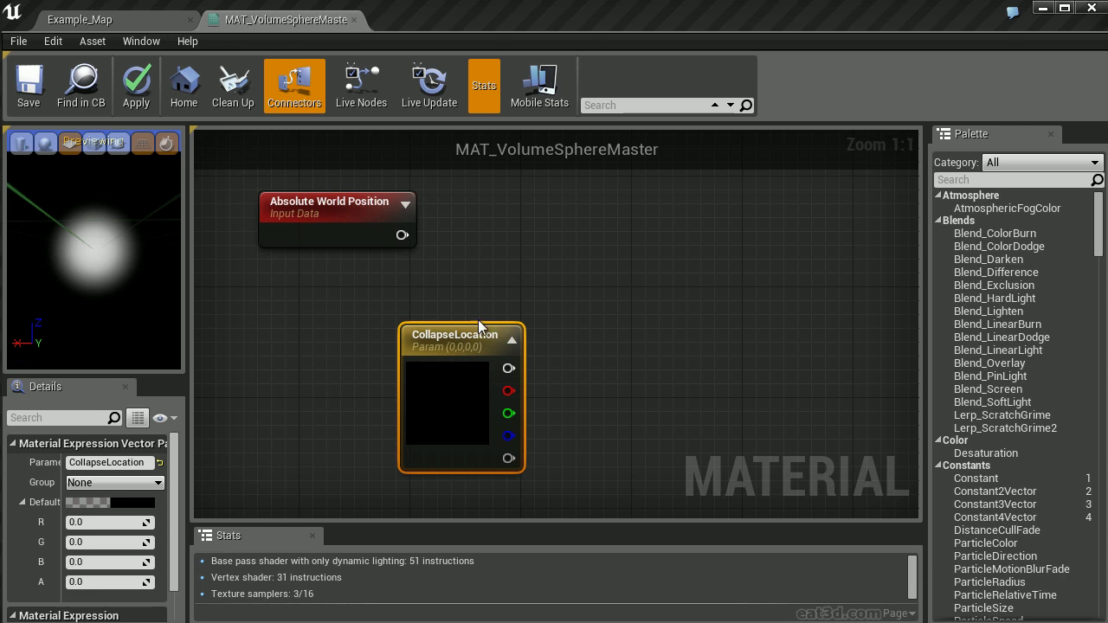
drag(460, 336, 360, 286)
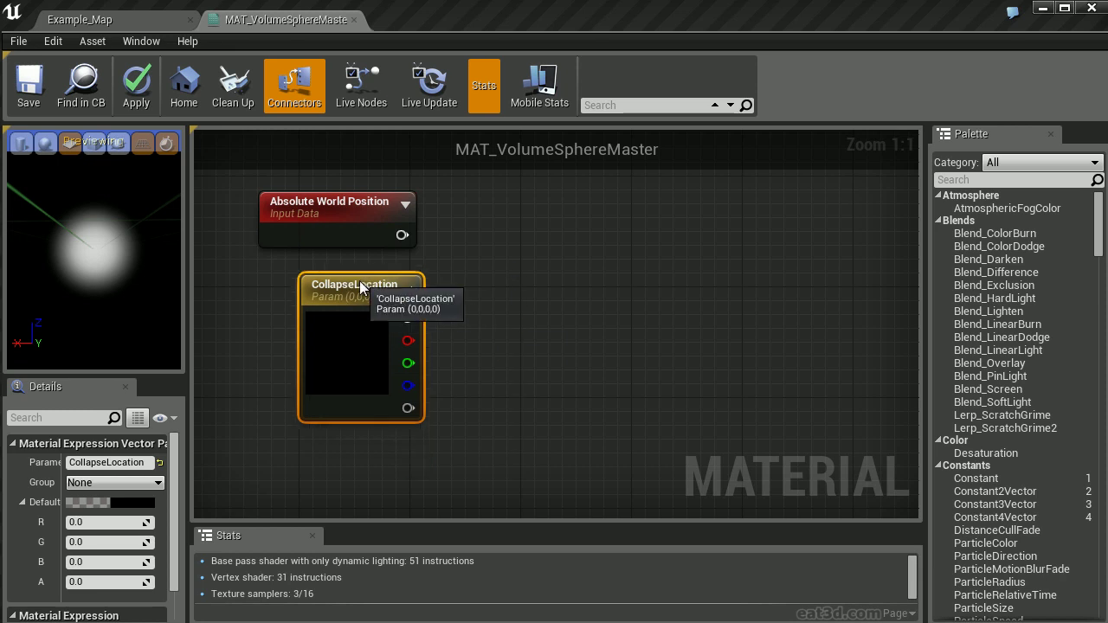
Step: Add a Distance node in the empty graph area beside the Absolute World Position and CollapseLocation nodes
right_drag(479, 266, 530, 307)
right_click(583, 251)
text(d)
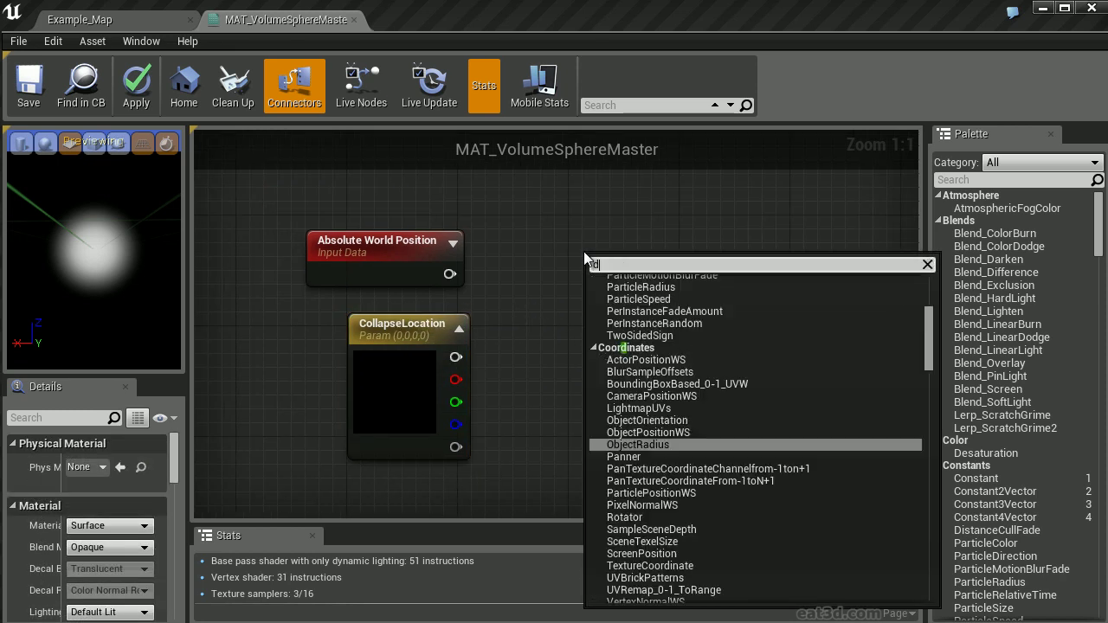
text(istance)
key(Return)
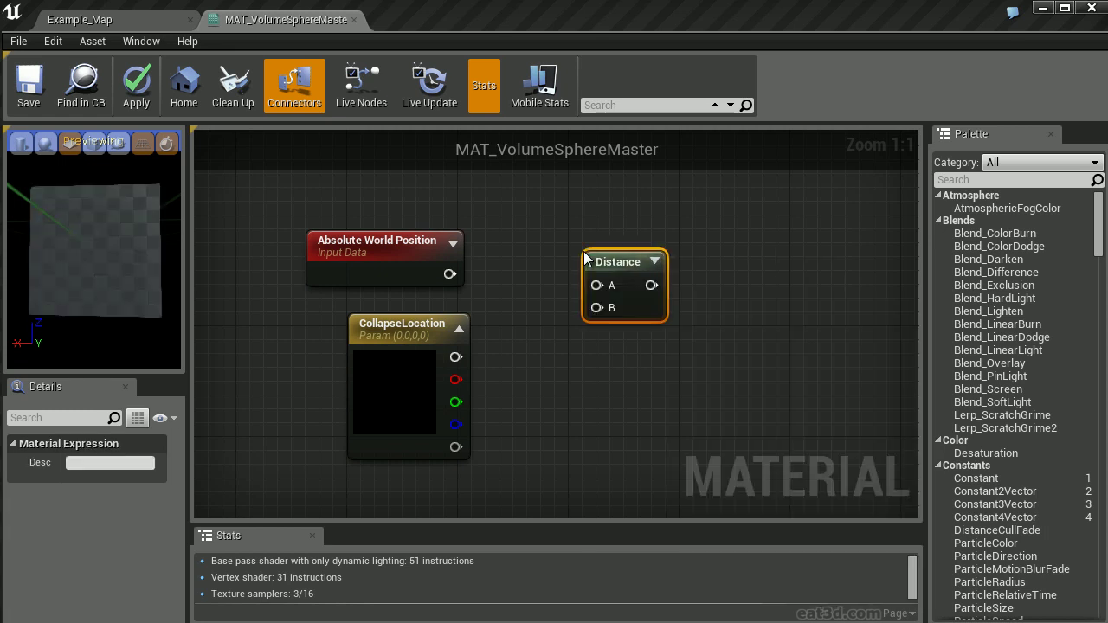
click(525, 264)
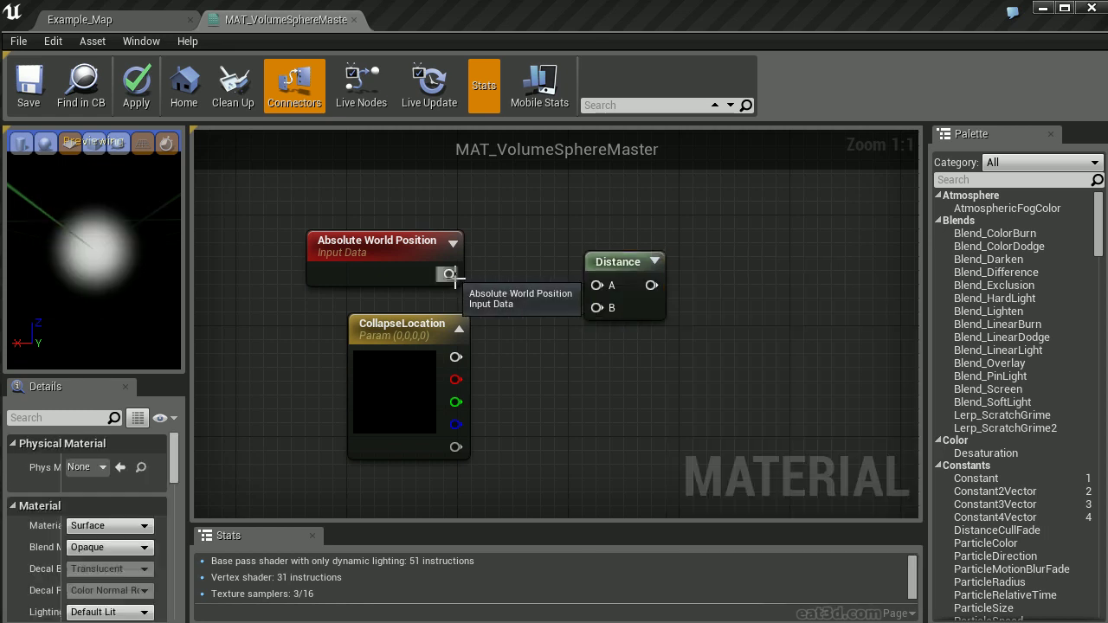
Step: Connect Absolute World Position to the Distance node's A and CollapseLocation to its B, and move the Distance node closer to them
drag(449, 274, 457, 359)
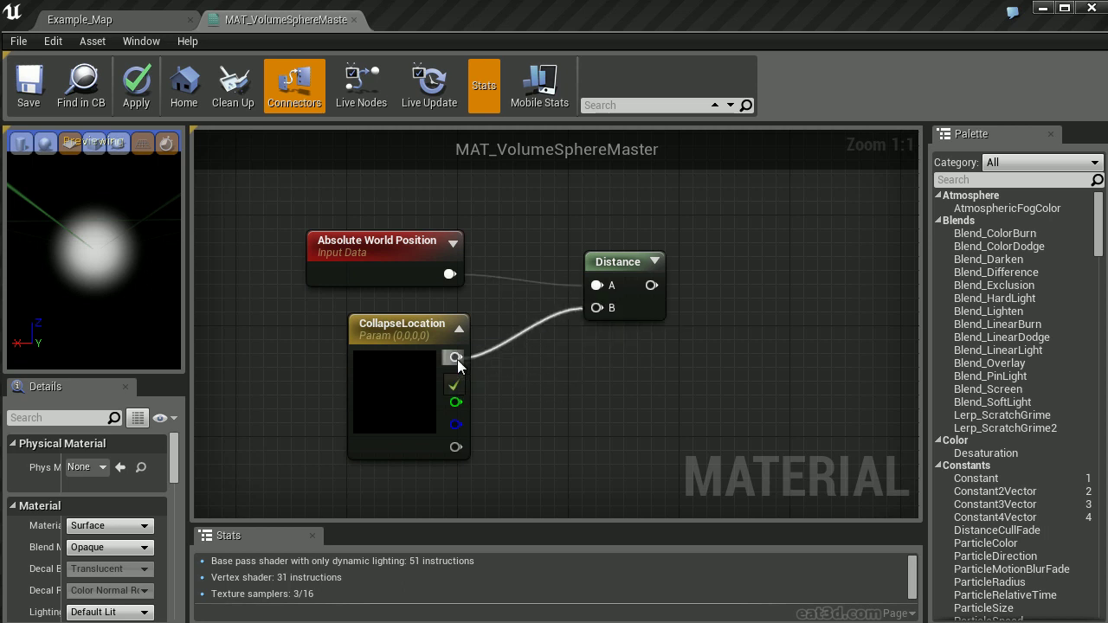
drag(457, 359, 457, 359)
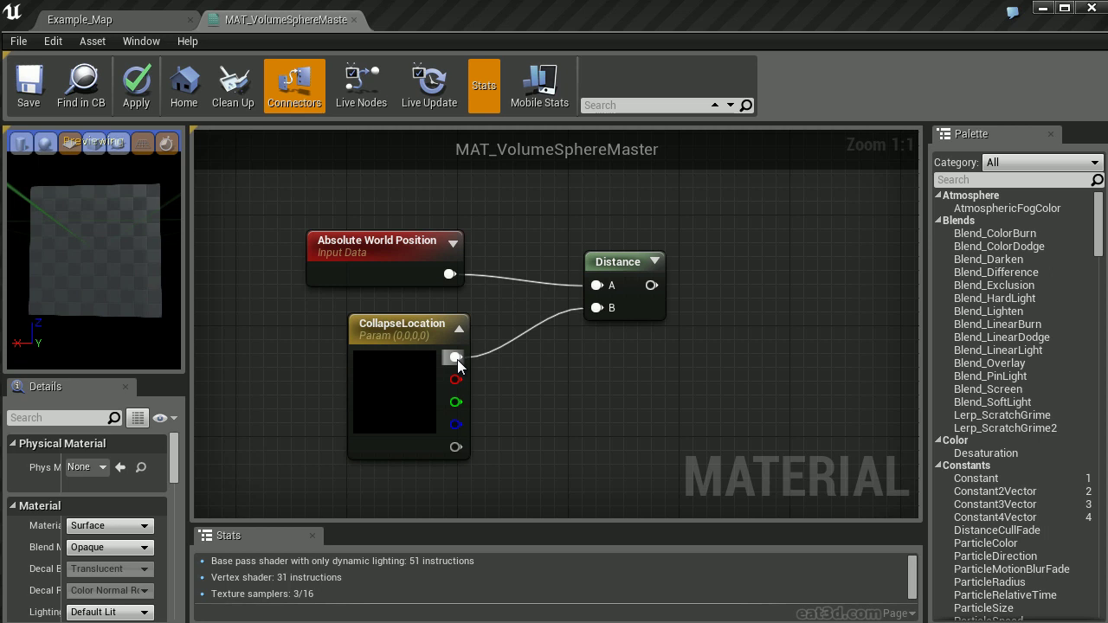
drag(618, 263, 563, 284)
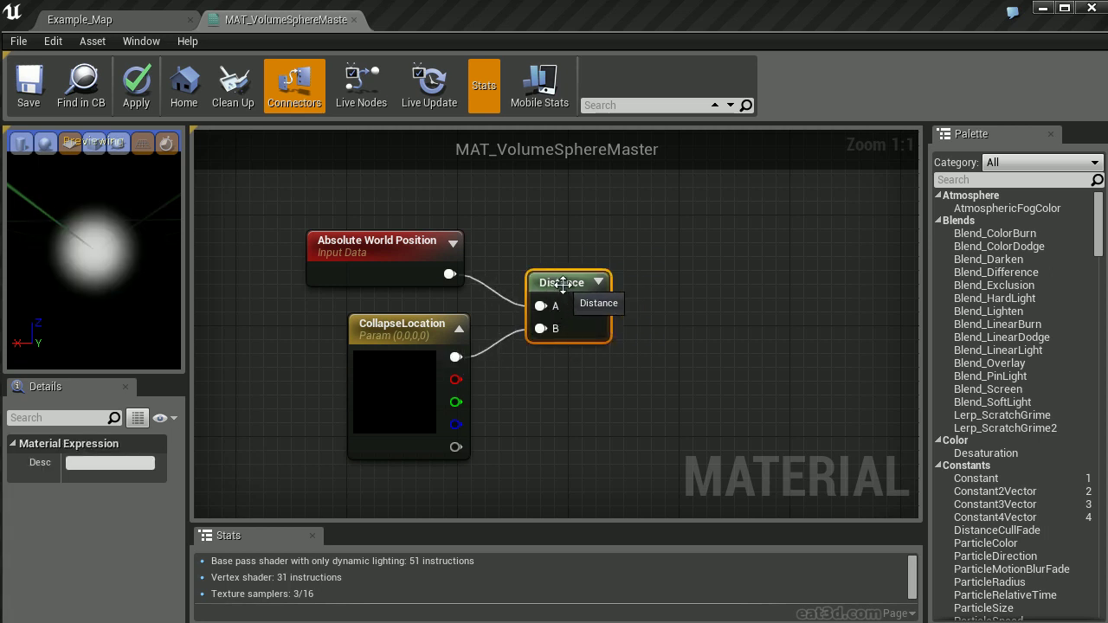
click(653, 265)
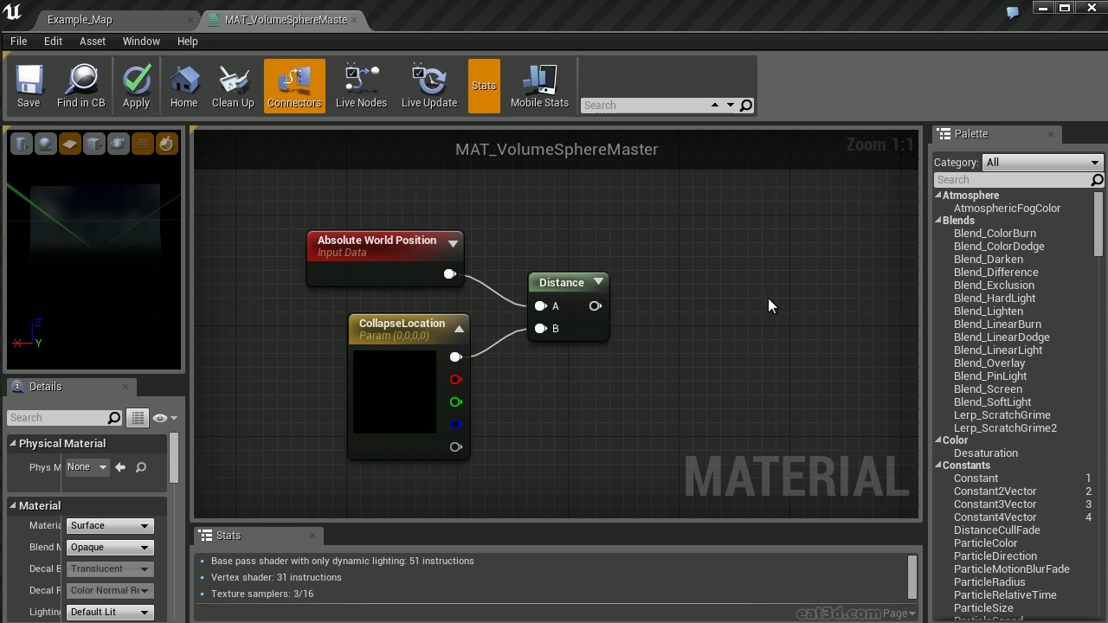
Step: Create a constant below the Distance node and convert it to a scalar parameter named Size
right_drag(742, 310, 680, 253)
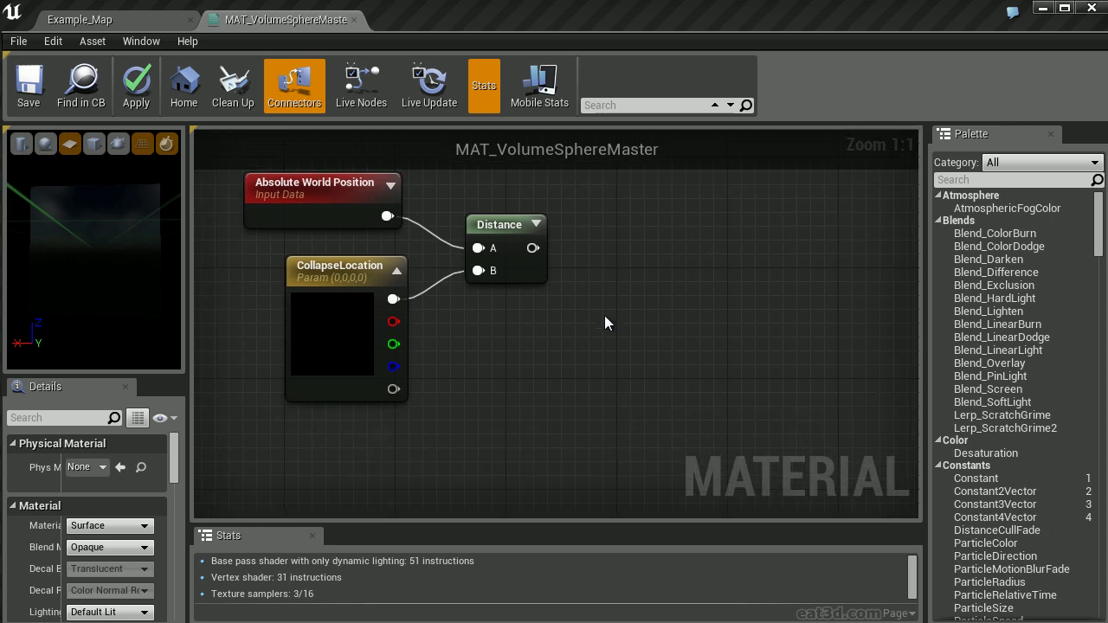
click(514, 313)
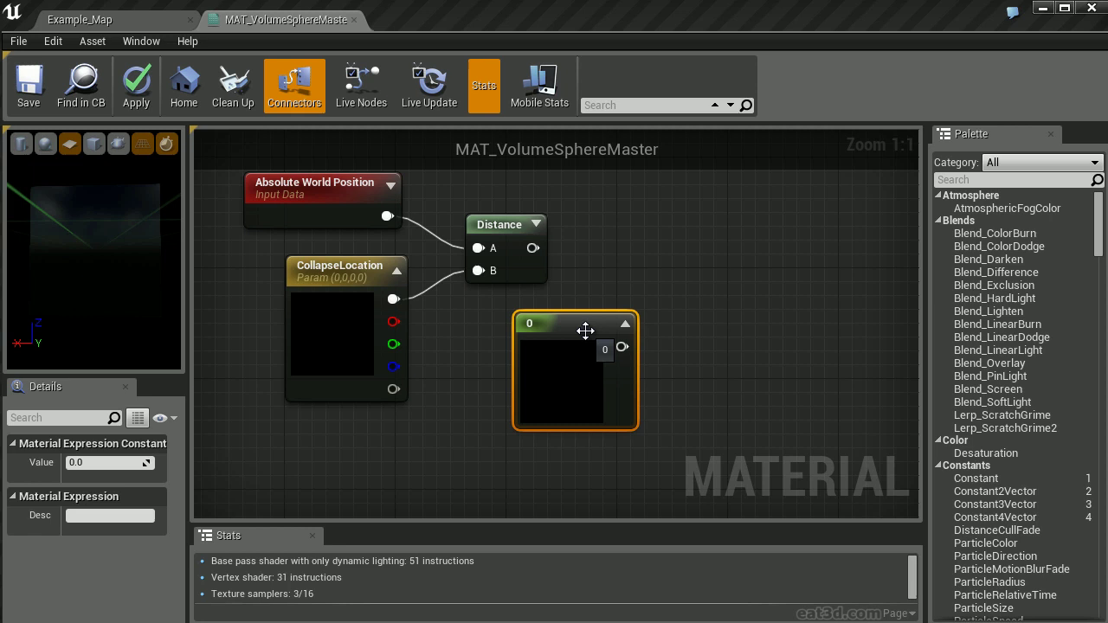
right_click(611, 330)
click(633, 339)
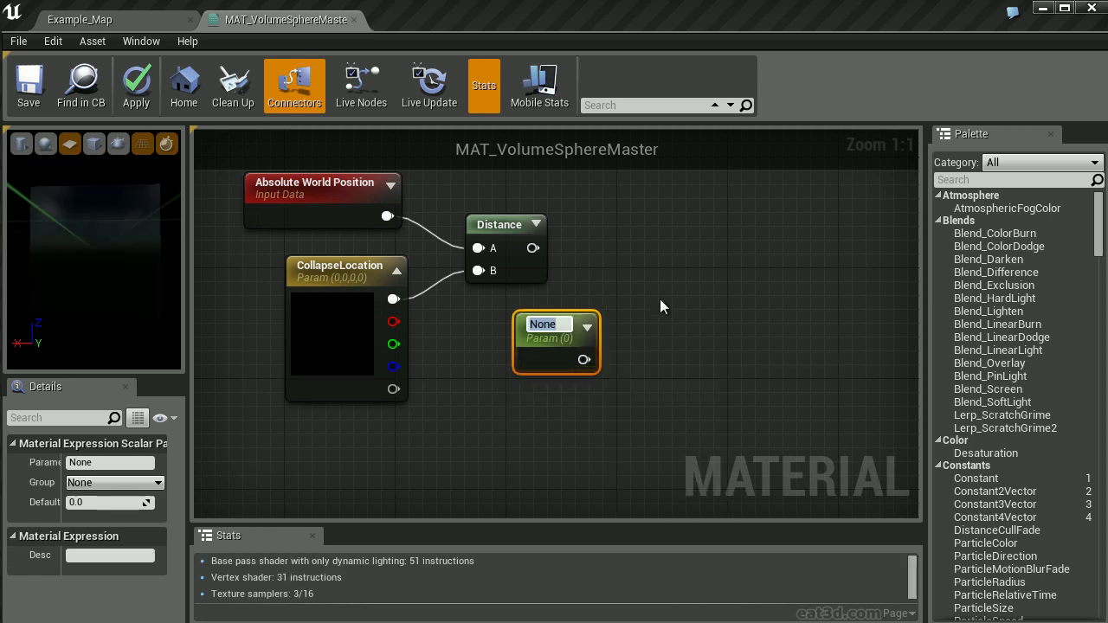
text(Size)
key(Return)
Step: Set the Size parameter's default value to 64 and place the node directly below the Distance node
click(103, 505)
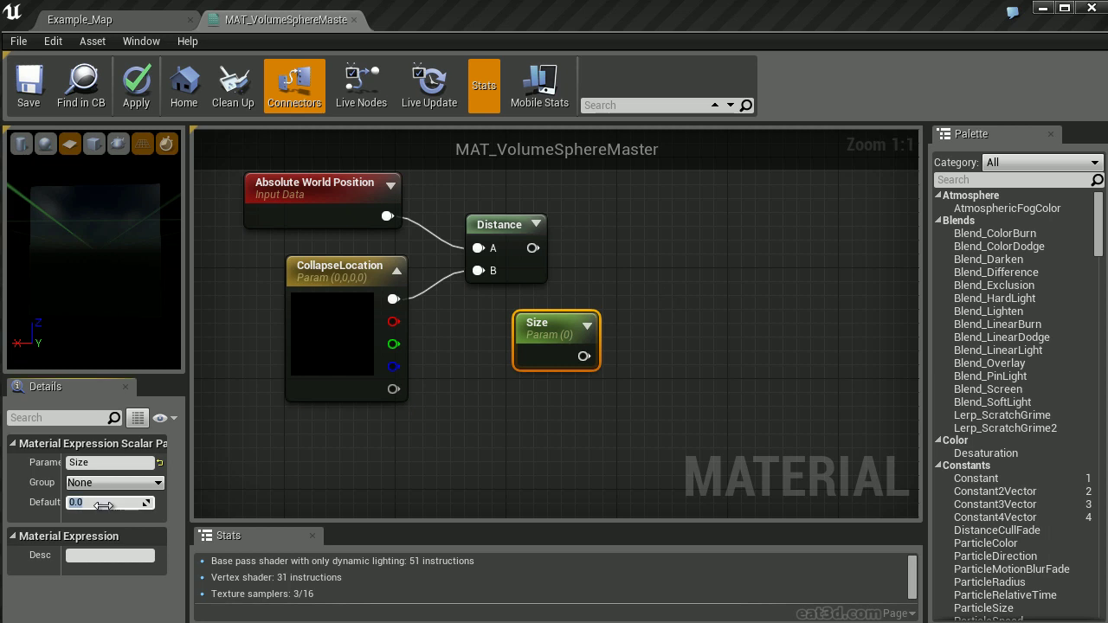
text(64)
key(Return)
right_drag(707, 261, 648, 257)
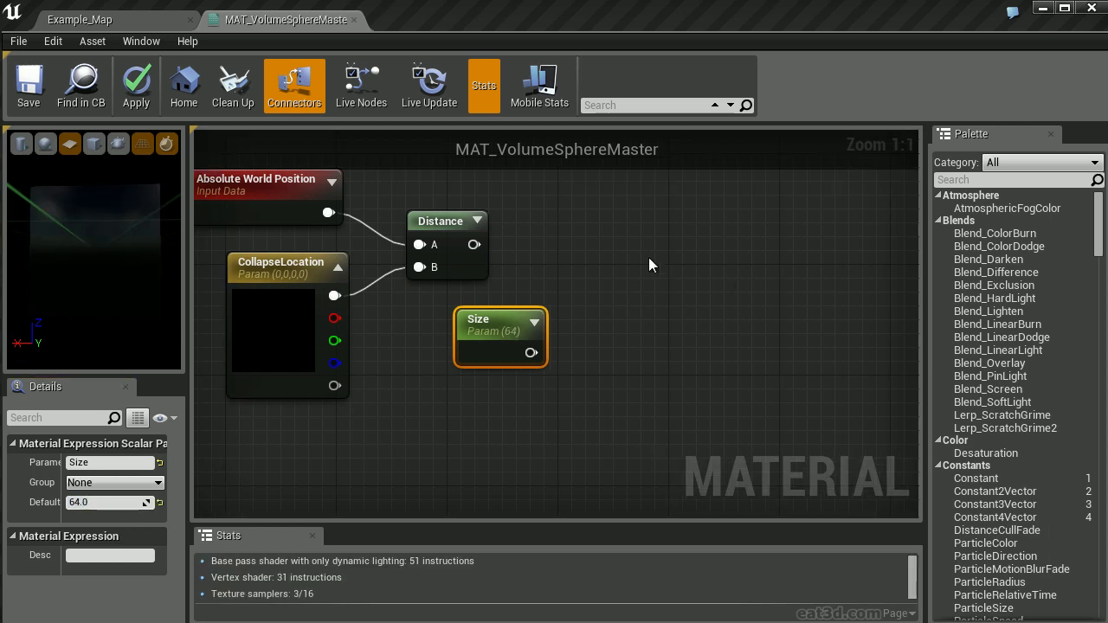
click(647, 258)
drag(494, 322, 438, 320)
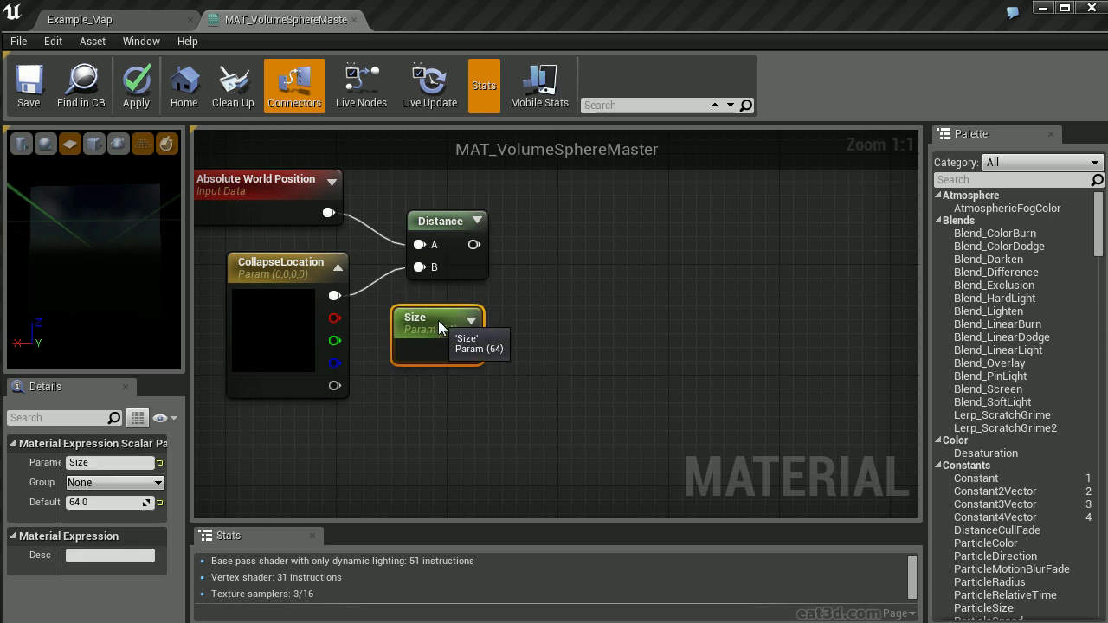
Step: Add a Divide node after the Distance node, feeding Distance into A and the Size parameter into B
click(558, 258)
click(555, 251)
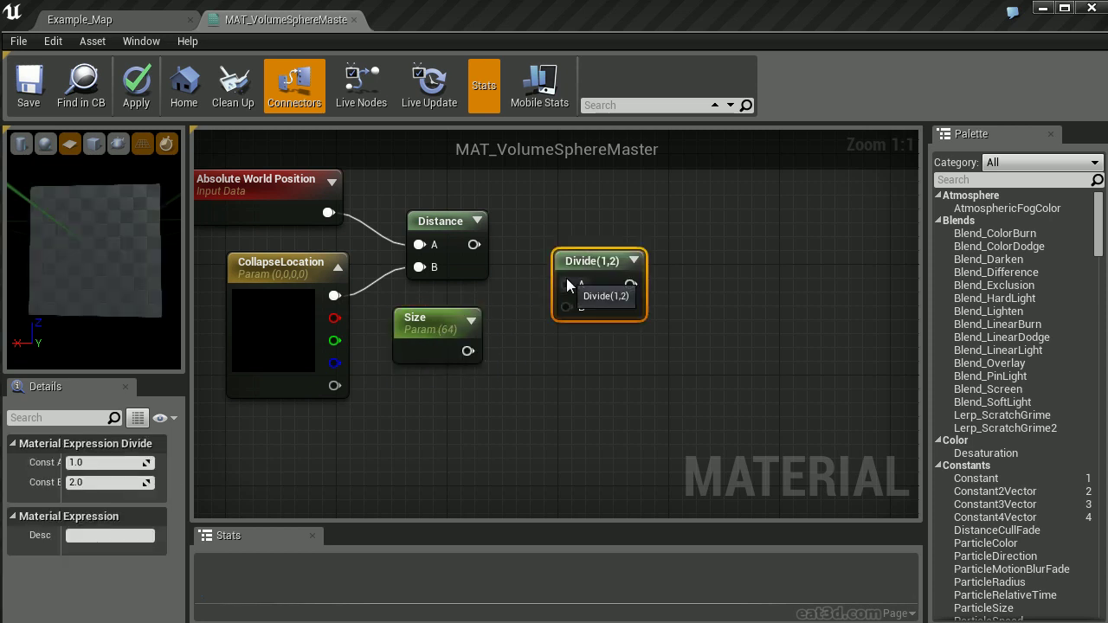
drag(566, 284, 474, 251)
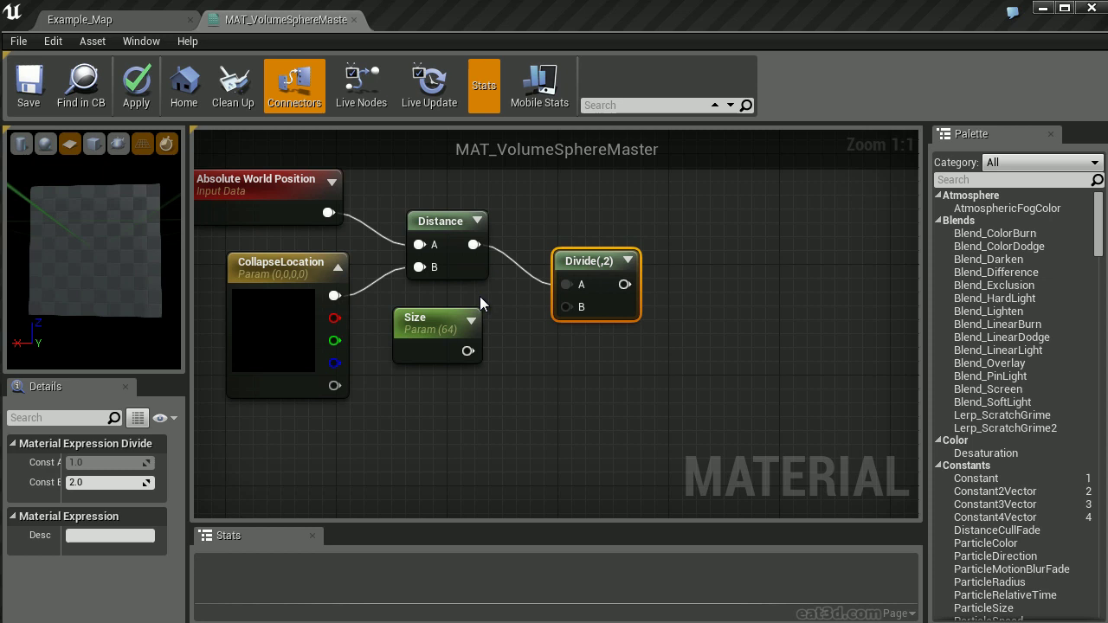
drag(468, 350, 566, 307)
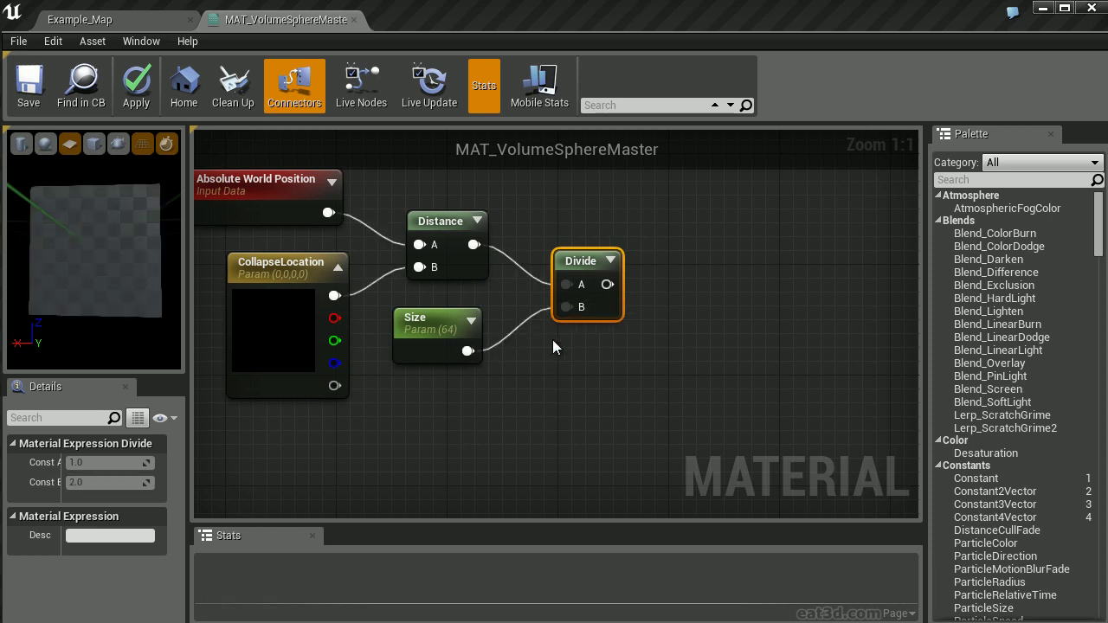
click(690, 294)
Step: Add a Power node after the Divide node and feed the Divide result into its Base
right_drag(701, 289, 608, 269)
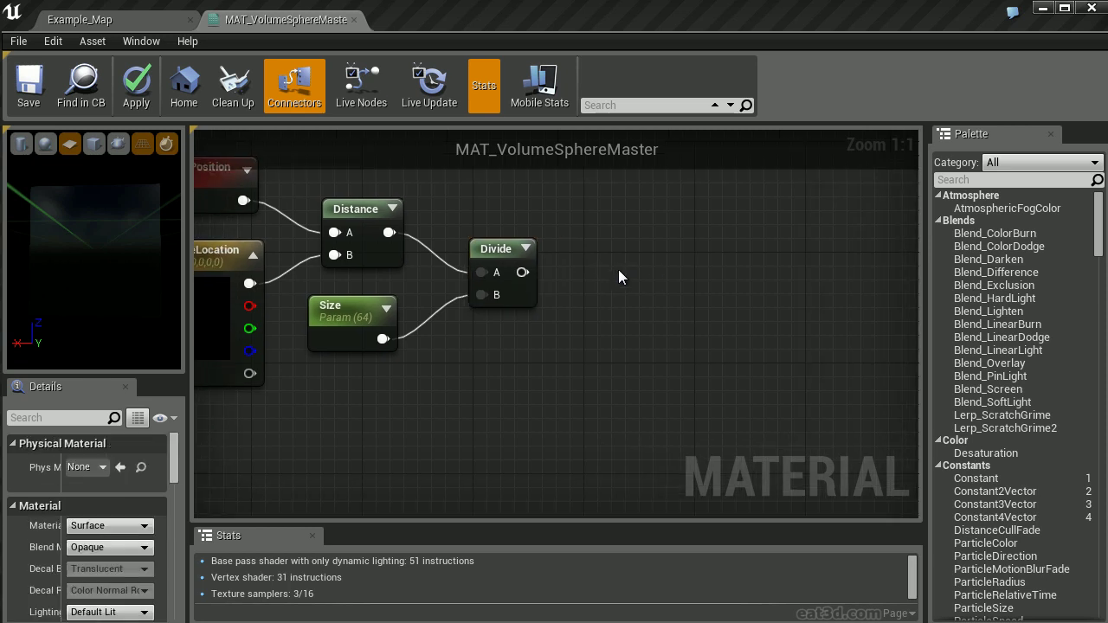
click(607, 270)
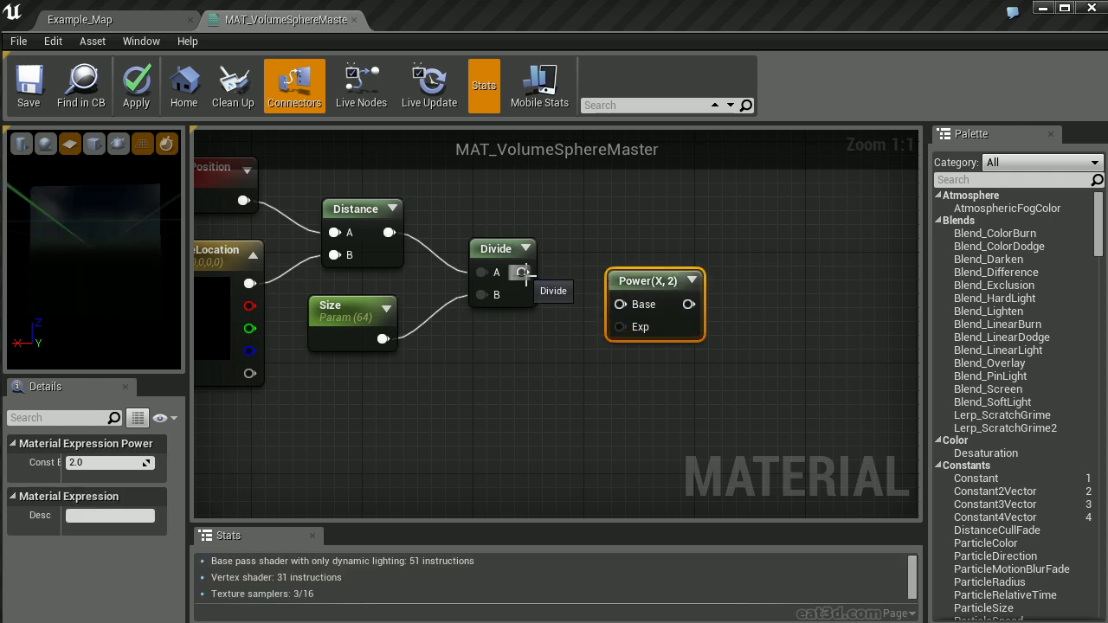
drag(524, 274, 633, 312)
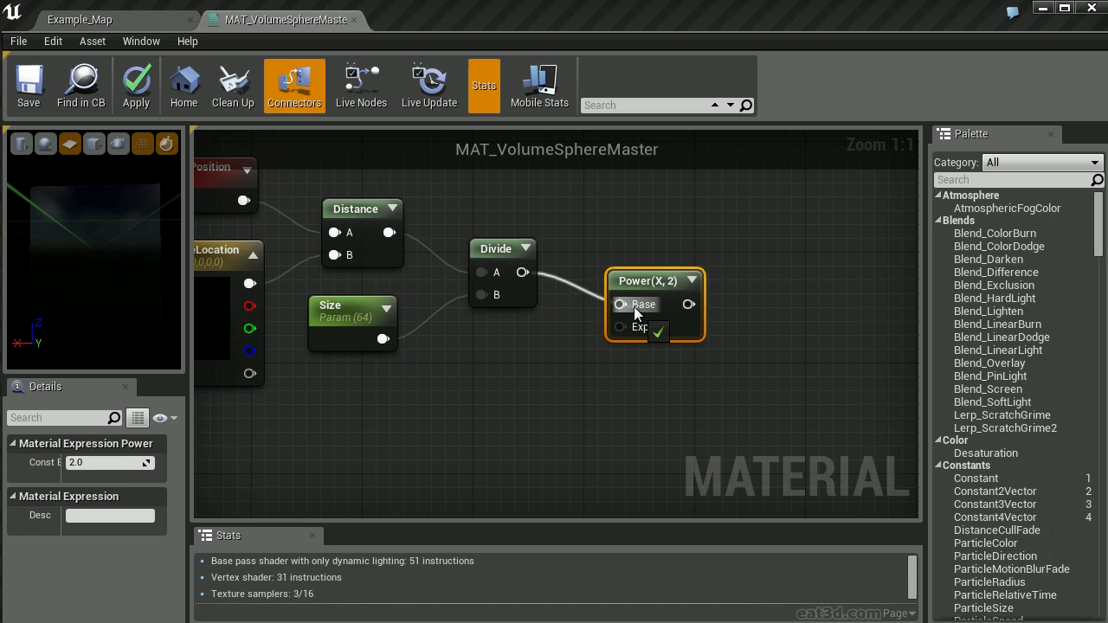
Step: Create a constant wired to the Power node's Exp and convert it to a scalar parameter named Falloff
drag(633, 306, 517, 381)
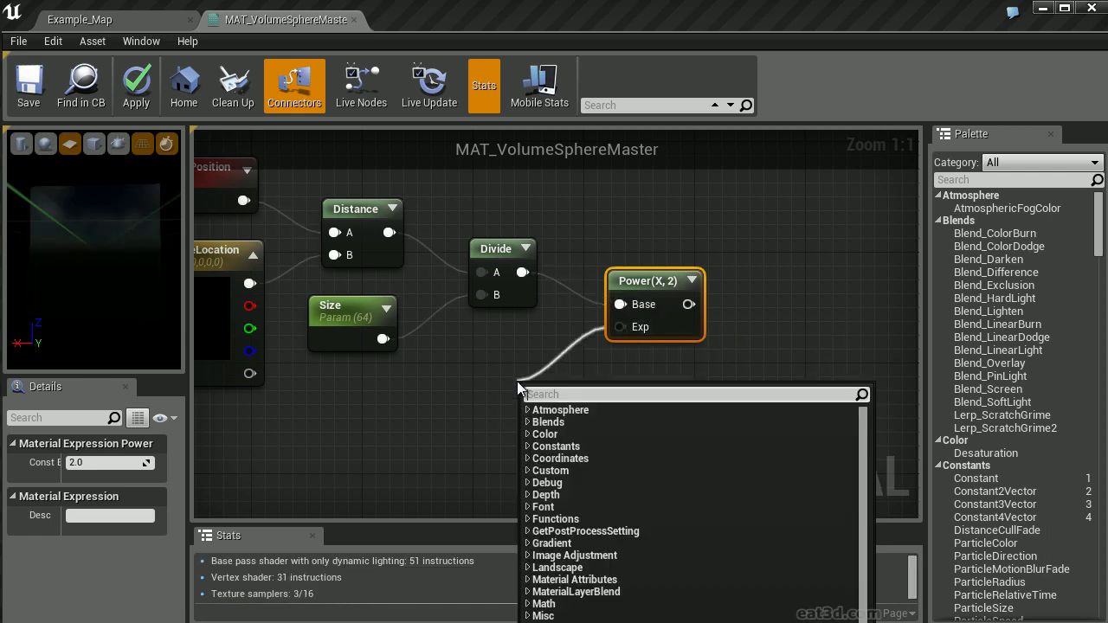
text(con)
key(Return)
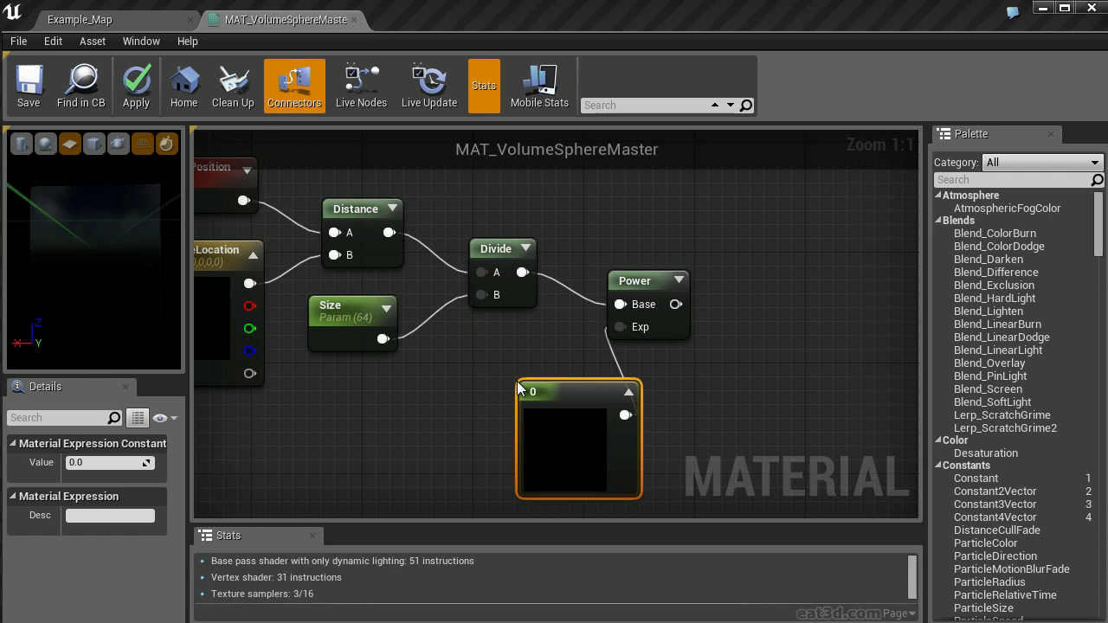
right_click(569, 389)
click(594, 400)
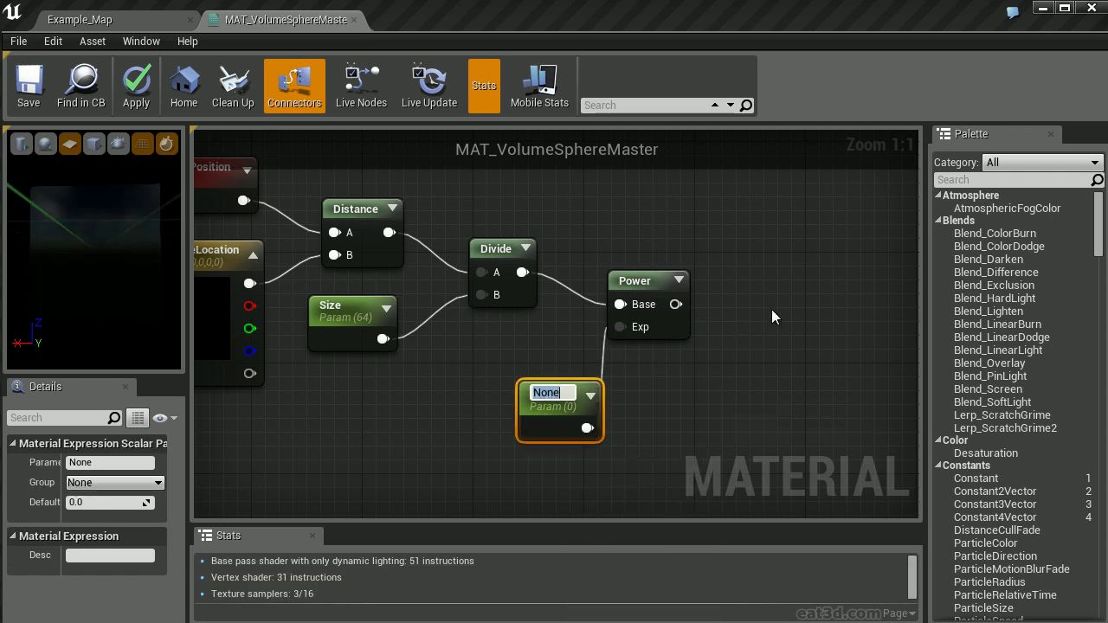
text(Falloff)
key(Return)
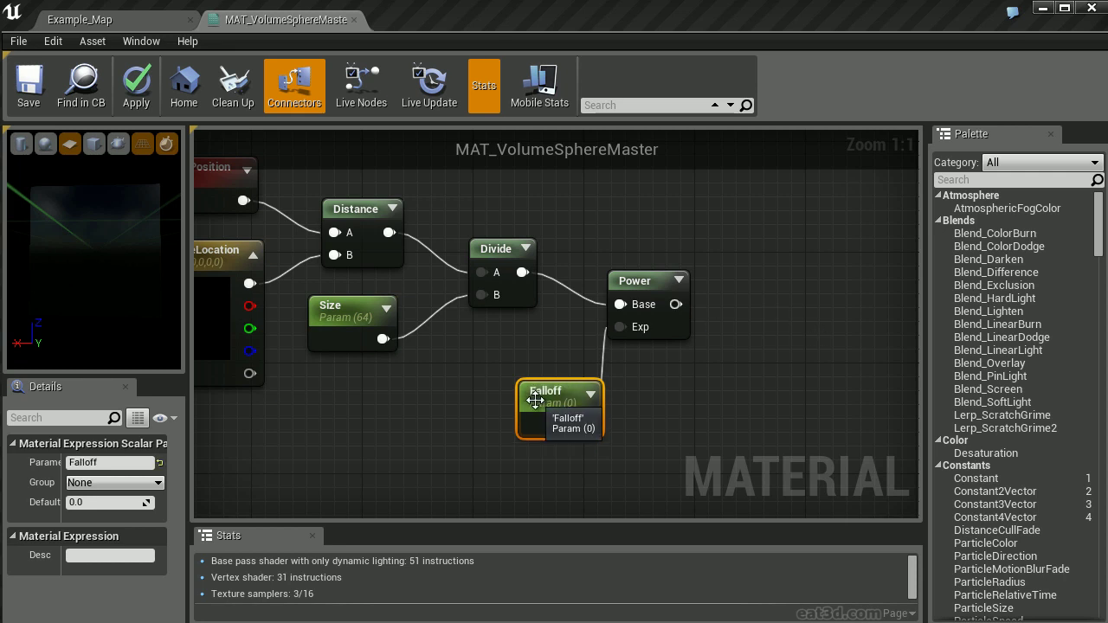
Step: Move the Falloff parameter directly below the Divide node and set its default value to 10
drag(530, 396, 455, 351)
click(98, 502)
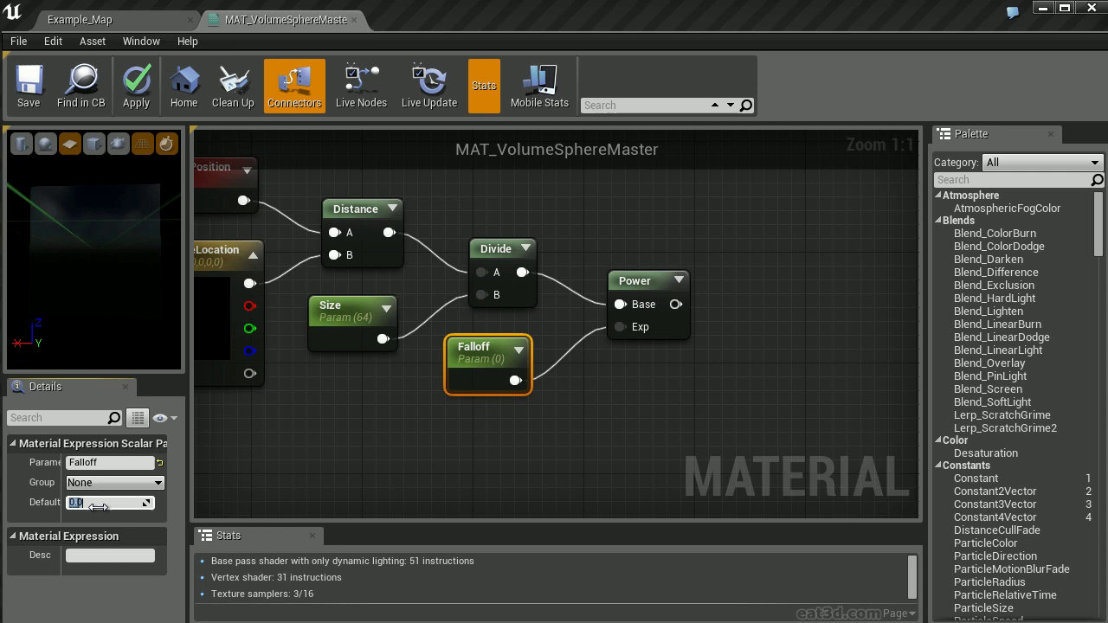
text(10)
key(Return)
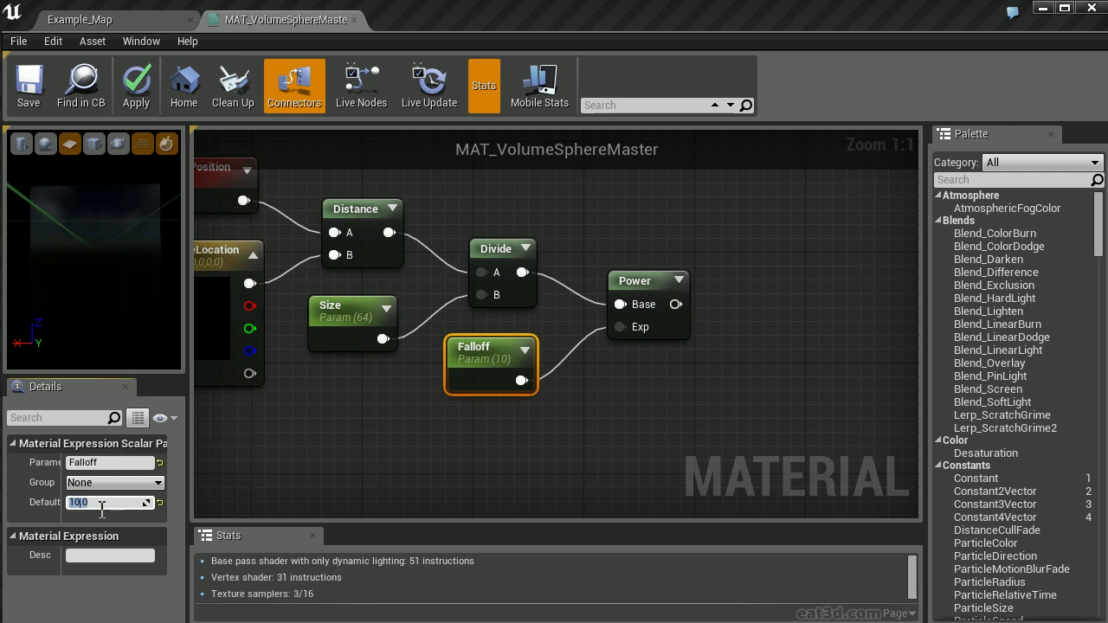
click(784, 320)
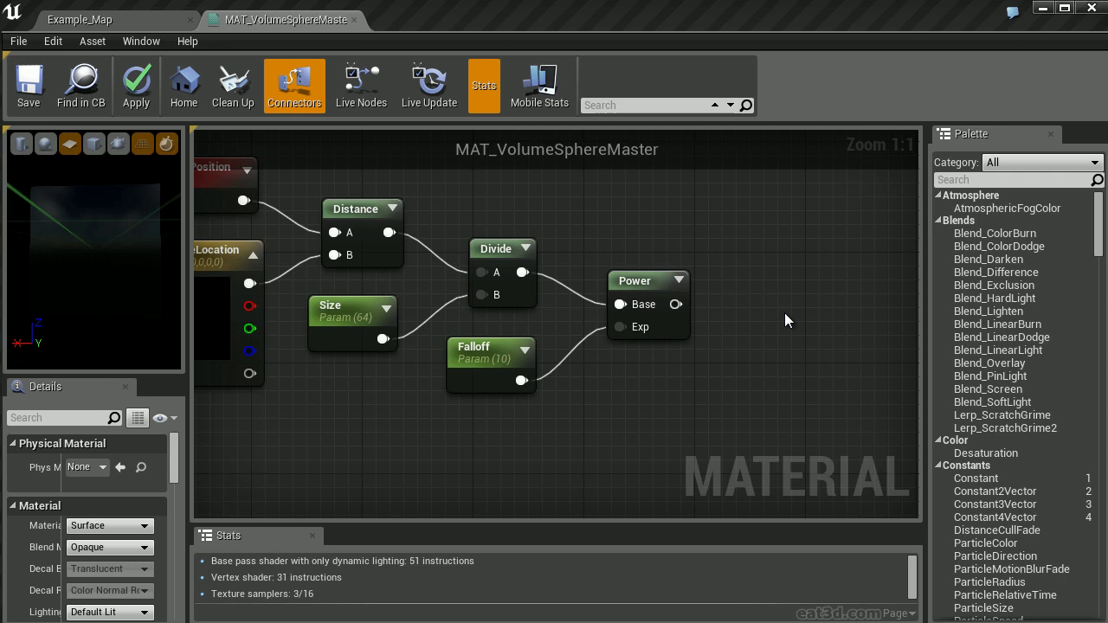
Step: Add a Clamp node after the Power node, feed the Power result into it, and move it closer
right_drag(786, 315, 625, 321)
right_click(613, 268)
text(clamp)
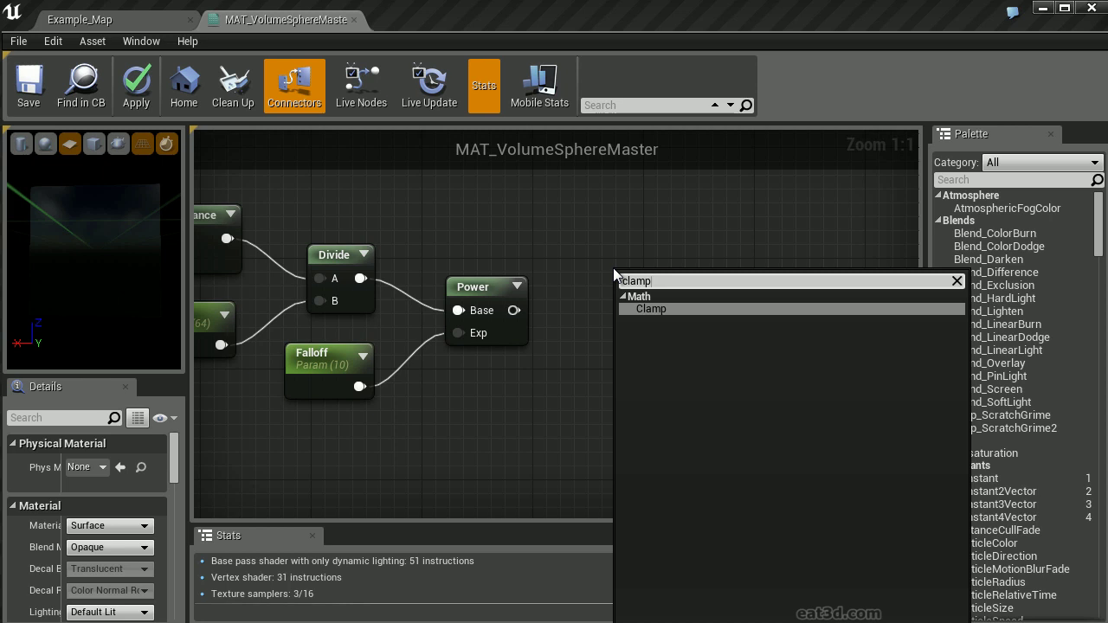
key(Return)
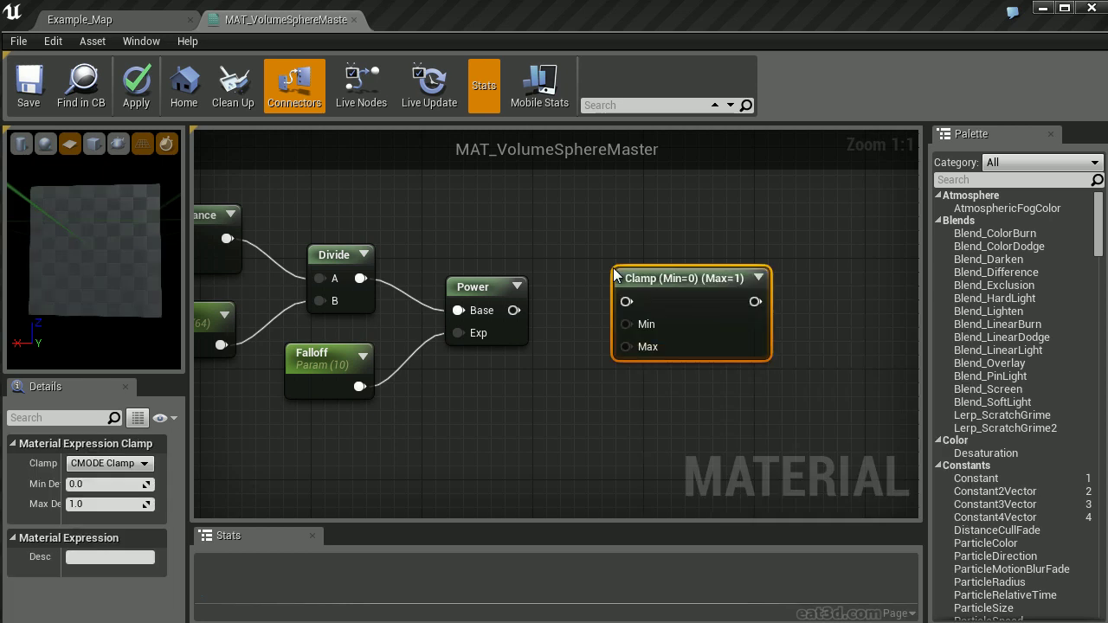
drag(626, 302, 526, 314)
drag(691, 277, 625, 281)
Step: Connect the Clamp output to World Position Offset on the main material node
scroll(603, 246, down, 4)
right_drag(741, 206, 616, 311)
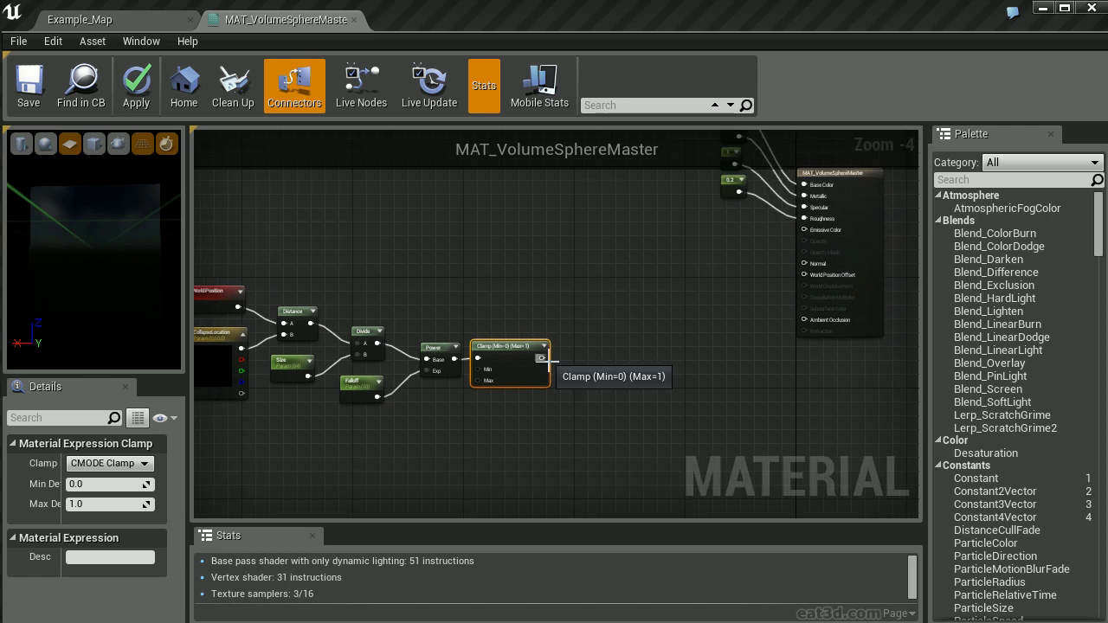
drag(543, 357, 708, 274)
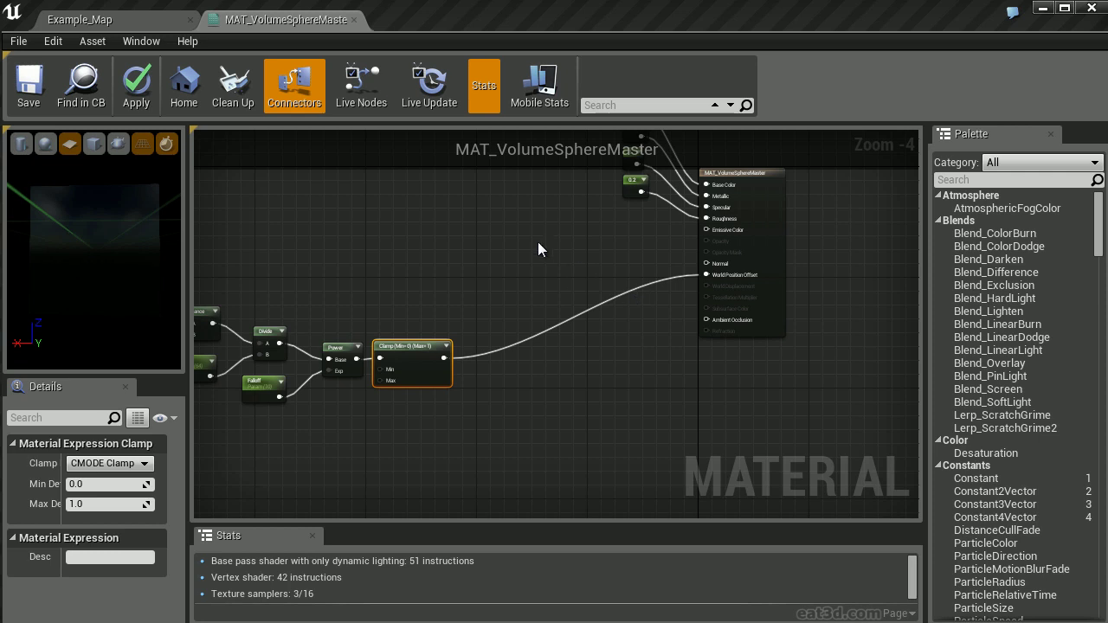
Step: Add a Lerp node in the space between the Clamp node and the main material node
right_drag(438, 264, 473, 255)
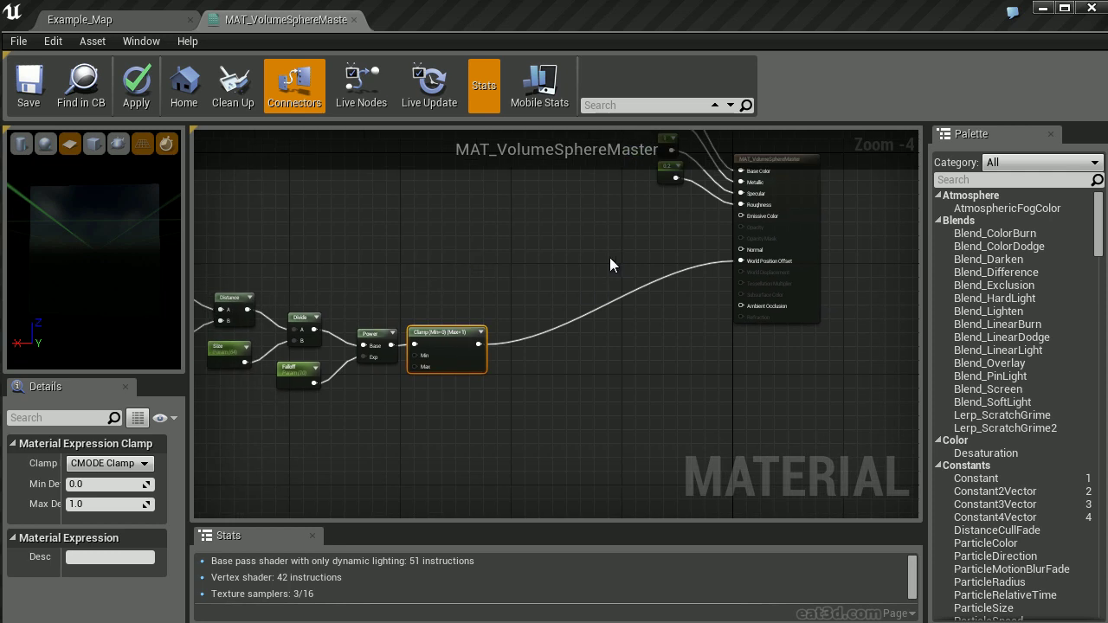
click(589, 256)
scroll(645, 266, up, 3)
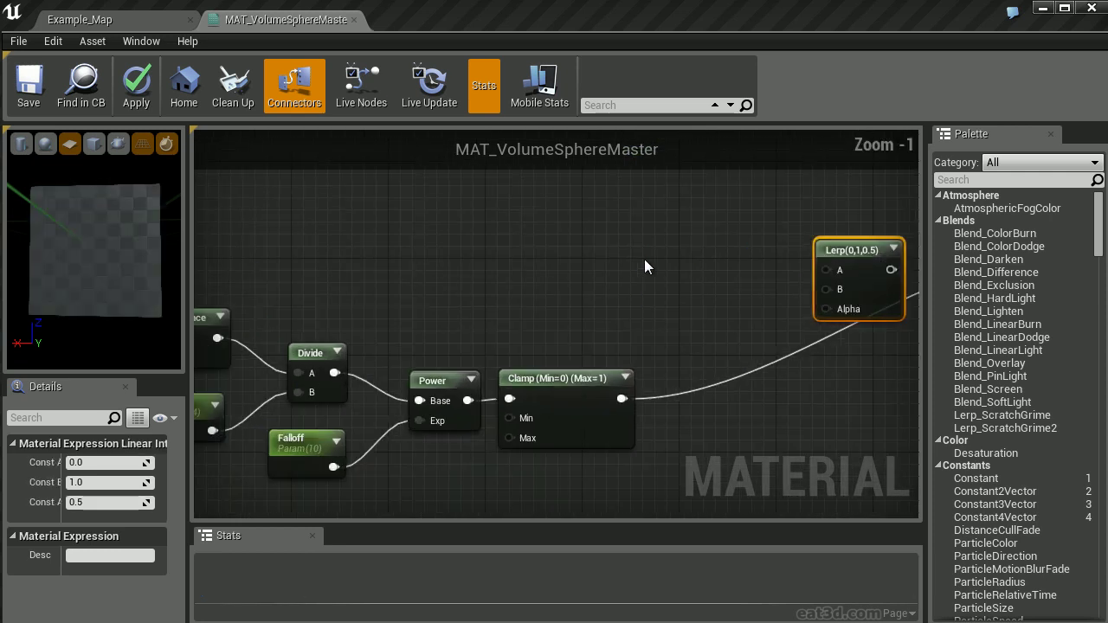
Step: Create an Add node in the open space above the Divide and Power nodes
right_drag(466, 268, 704, 269)
click(497, 220)
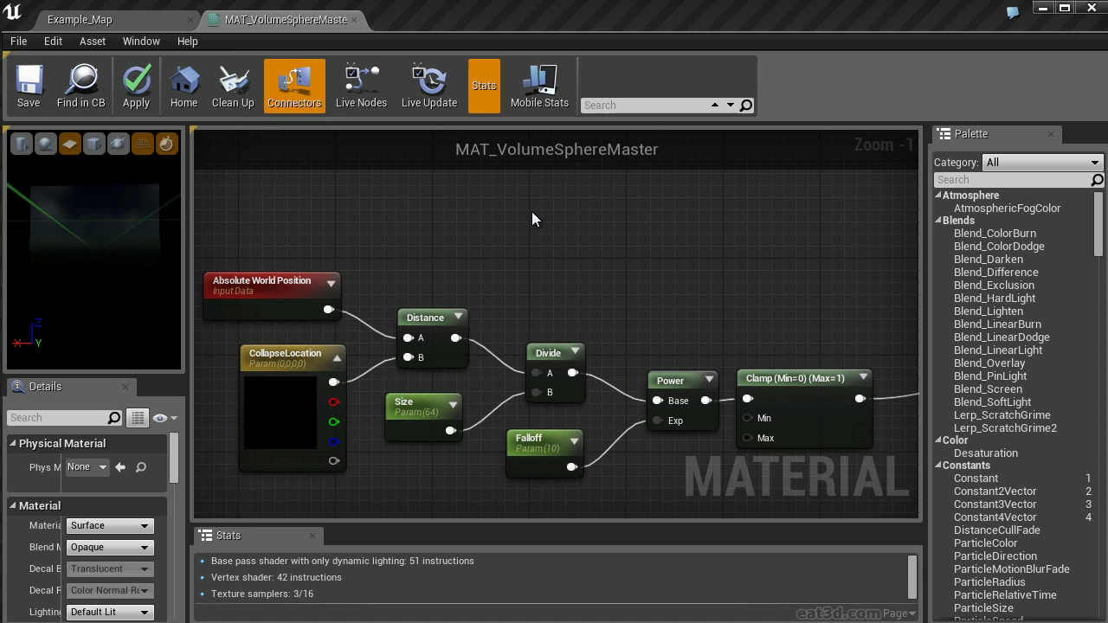
click(531, 219)
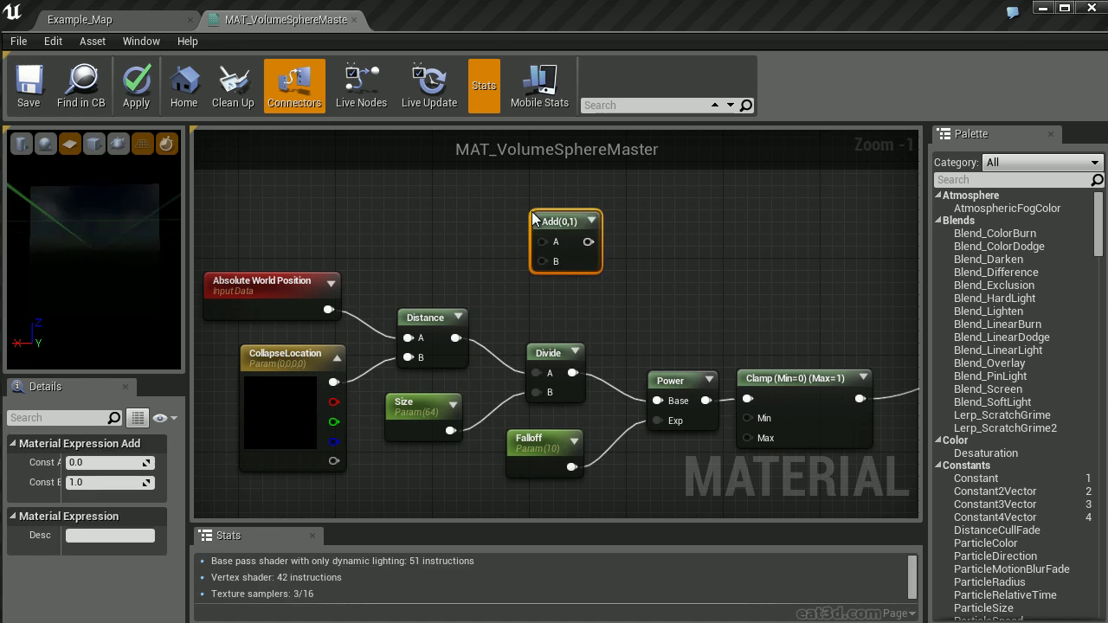
click(272, 372)
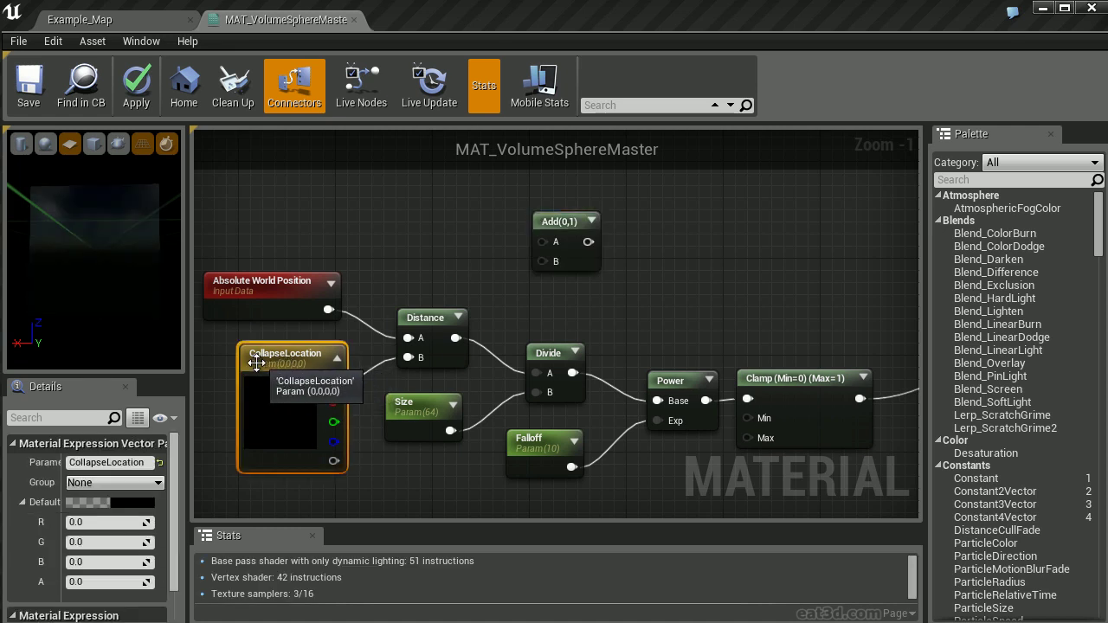
right_drag(531, 308, 440, 347)
drag(467, 270, 648, 245)
Step: Add a 1-x node above the Divide node, feed CollapseLocation into it, and connect its output to the Add node's B input
click(483, 286)
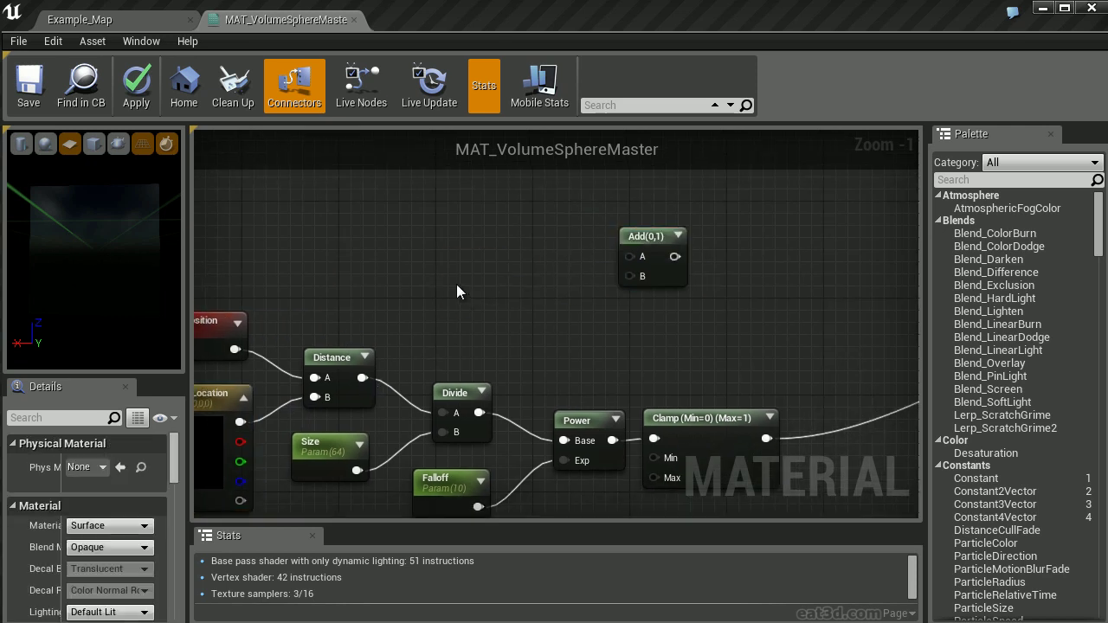
click(456, 284)
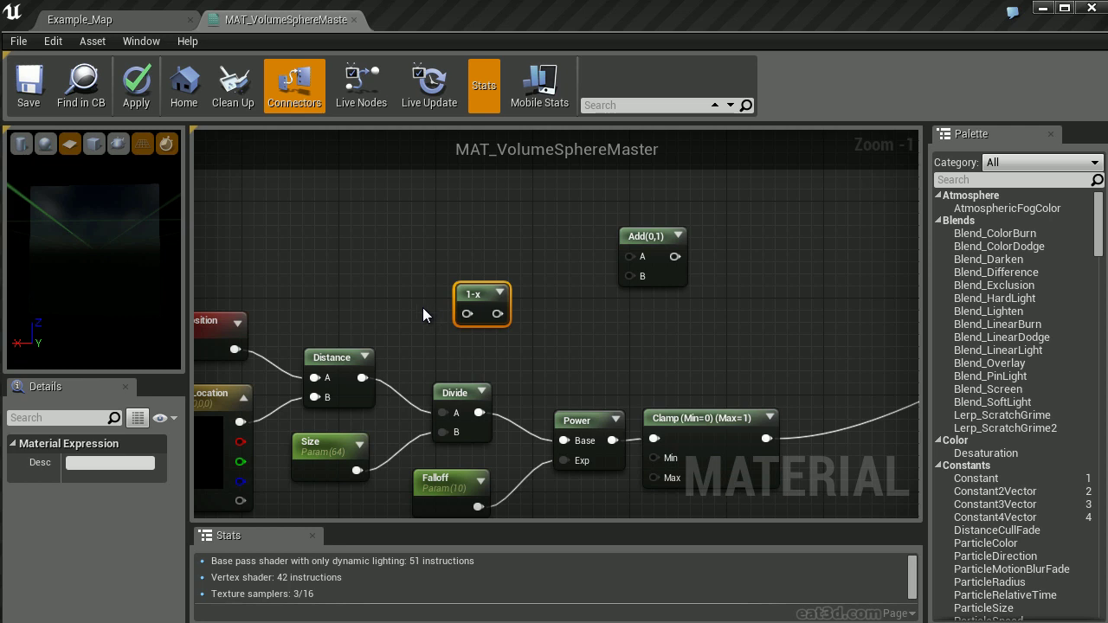
right_drag(435, 308, 532, 285)
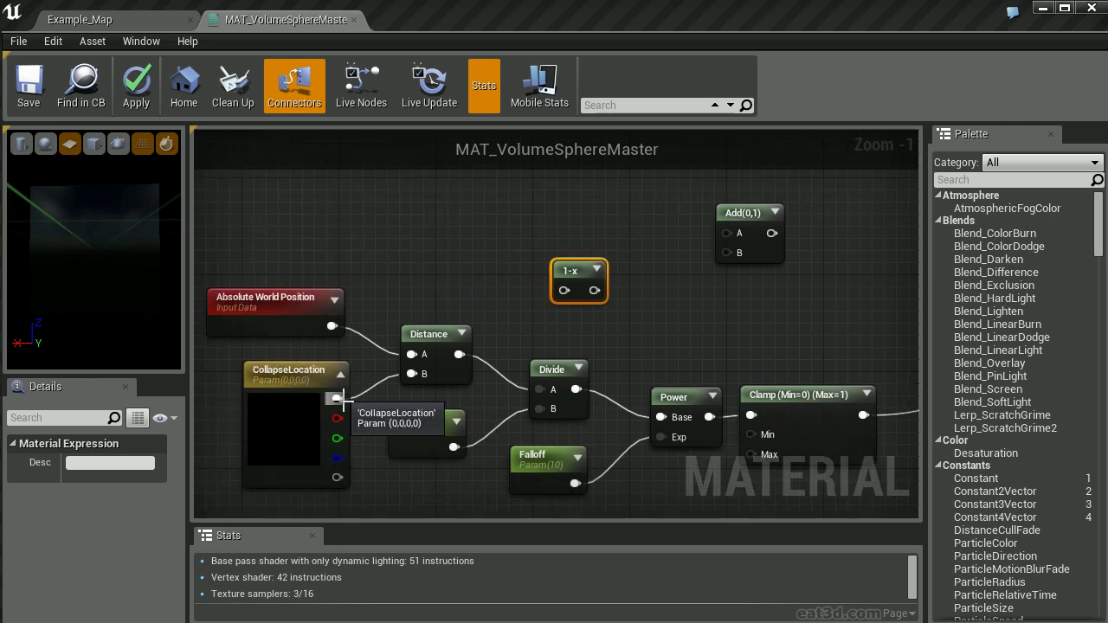
drag(338, 399, 593, 303)
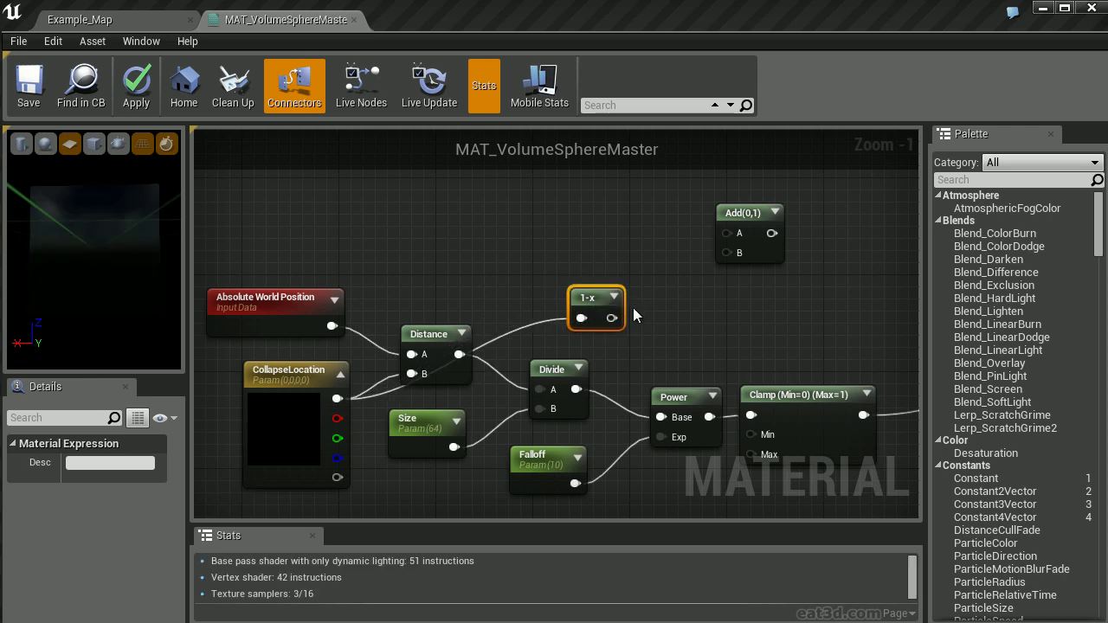
drag(612, 319, 727, 252)
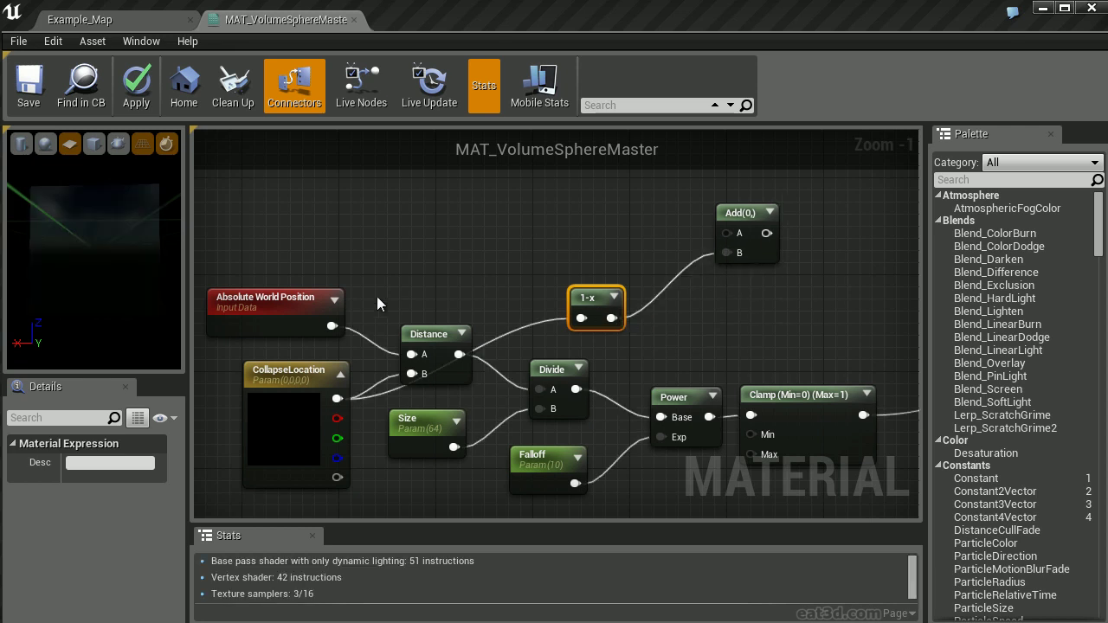
Step: Connect Absolute World Position to the Add node's A input and move the Add node close to the 1-x node
drag(331, 326, 675, 275)
click(661, 192)
right_drag(661, 191, 666, 203)
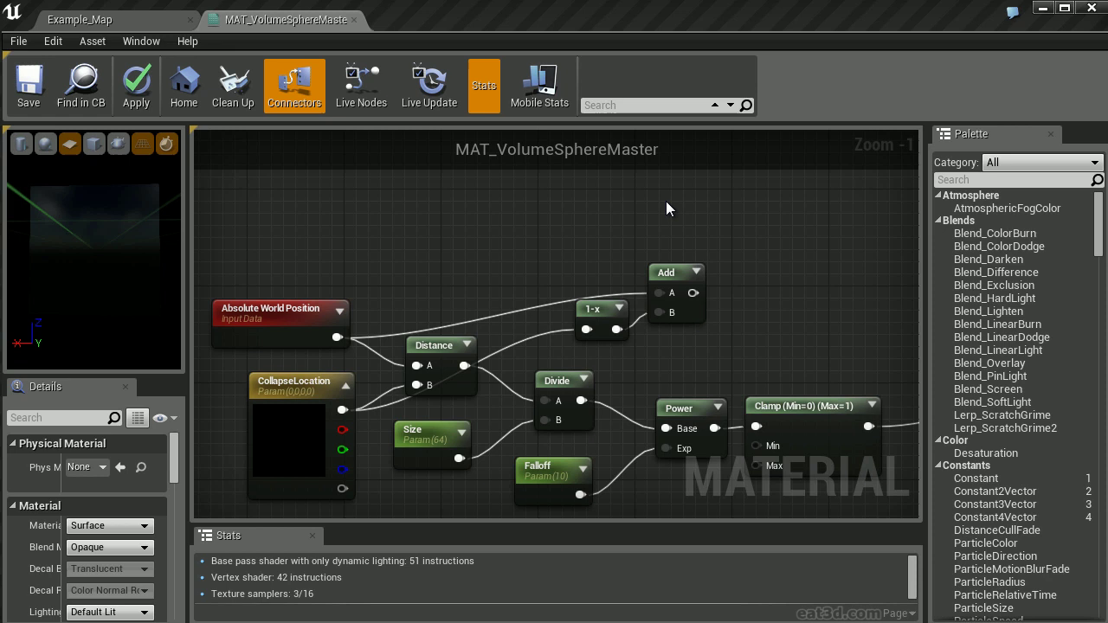
Step: Place a Multiply node directly above the Add node and connect Absolute World Position to its B input
right_drag(643, 195, 649, 254)
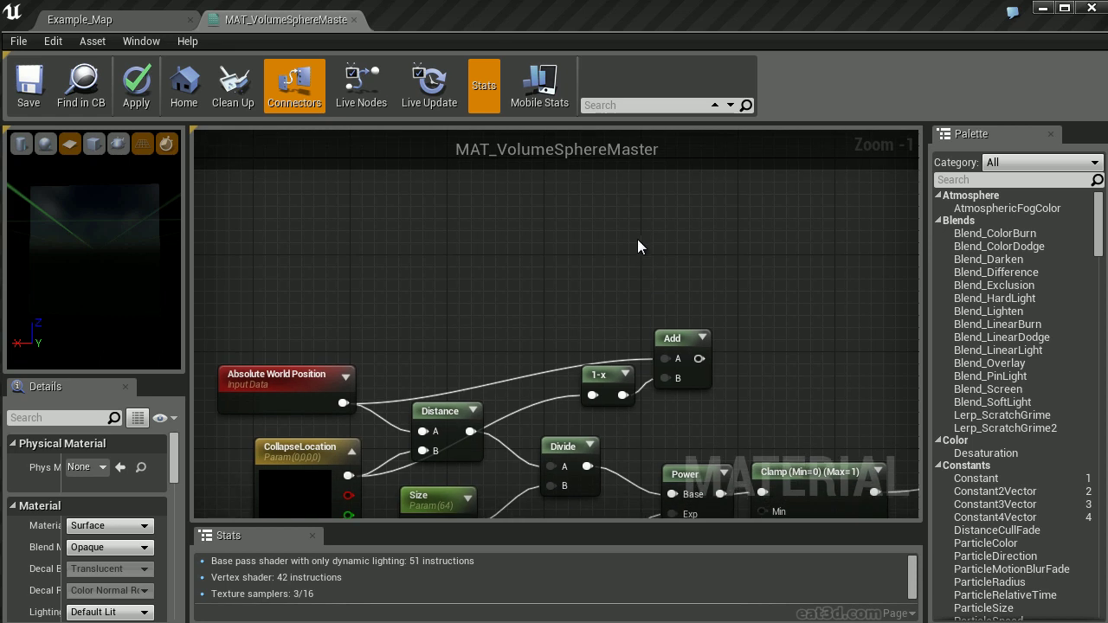
click(638, 244)
drag(693, 249, 714, 262)
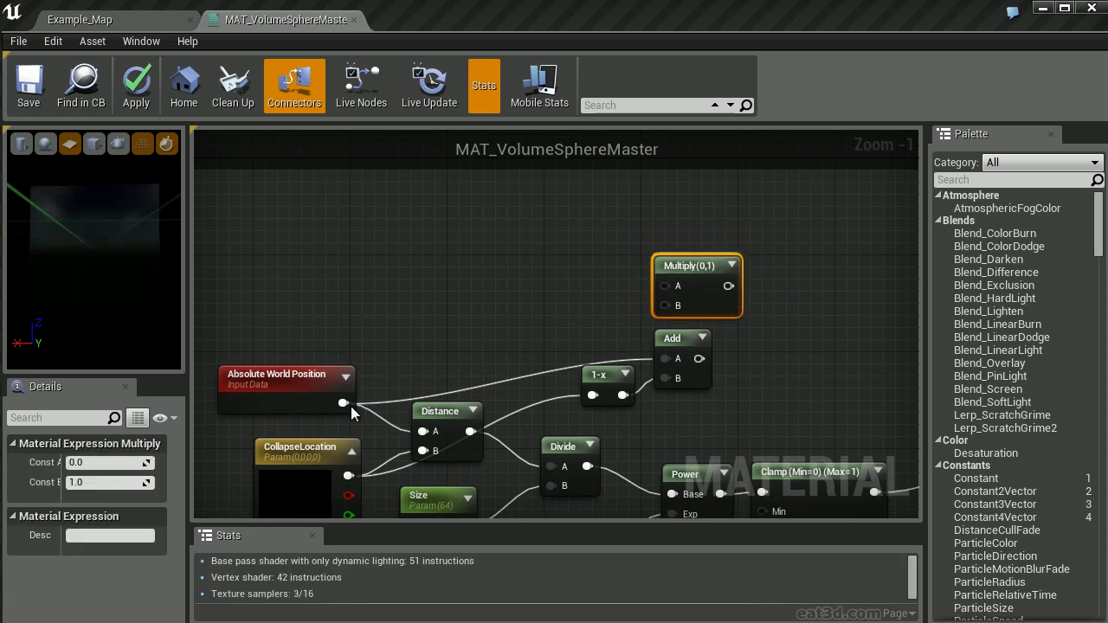
drag(351, 406, 574, 220)
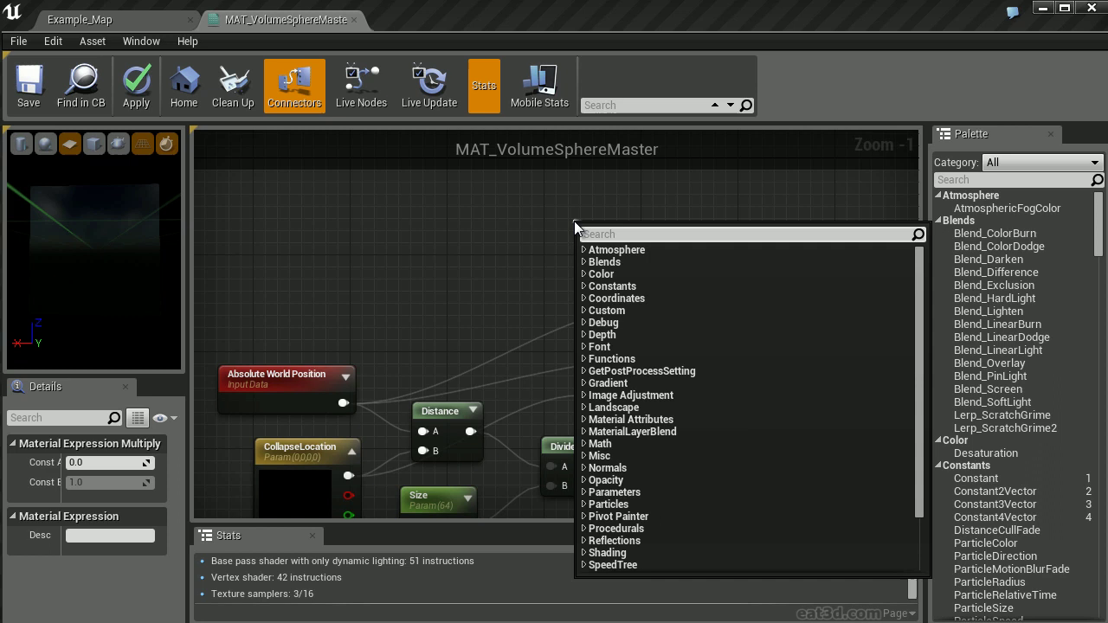
Step: Add a Constant3Vector of 0,0,0 beside the Multiply node and connect it to the Multiply's A input
text(const)
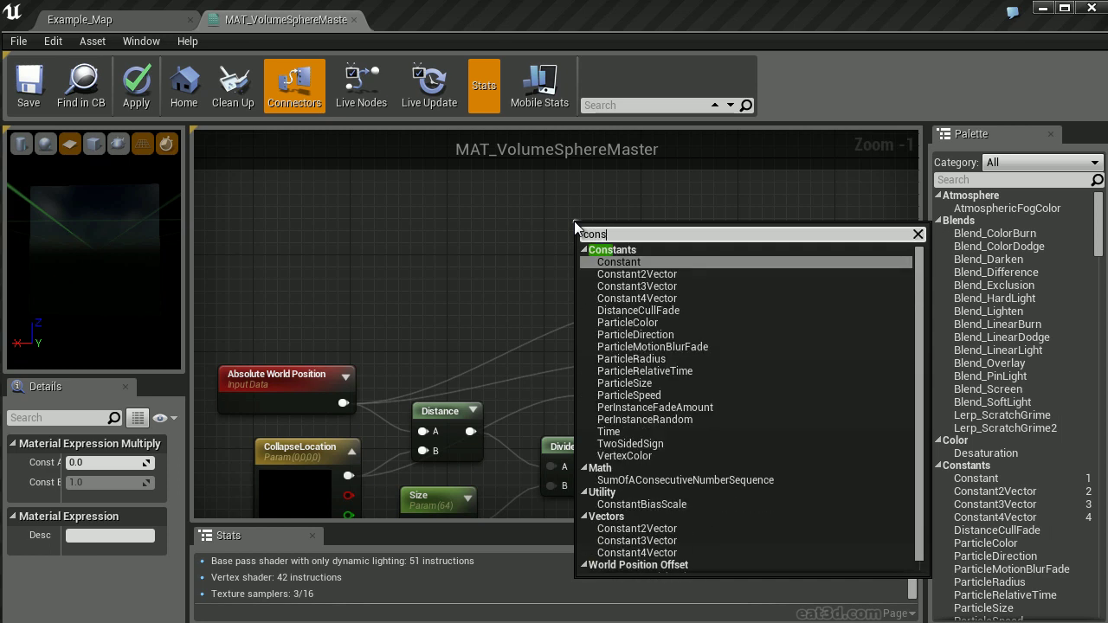
key(Down)
key(Down)
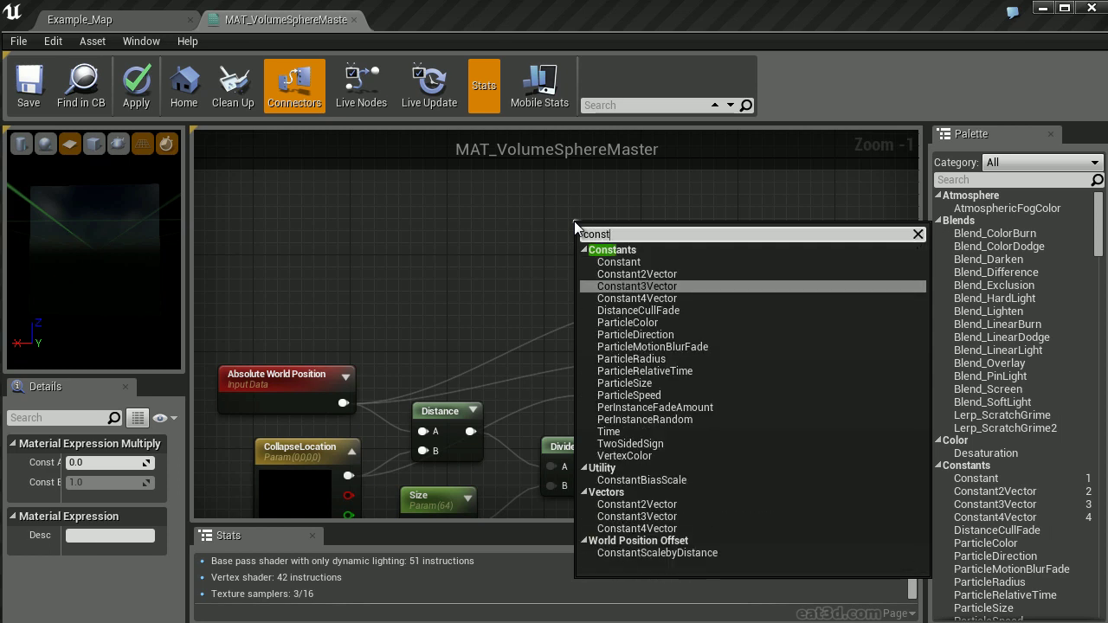
key(Return)
drag(614, 228, 583, 230)
click(605, 194)
click(751, 213)
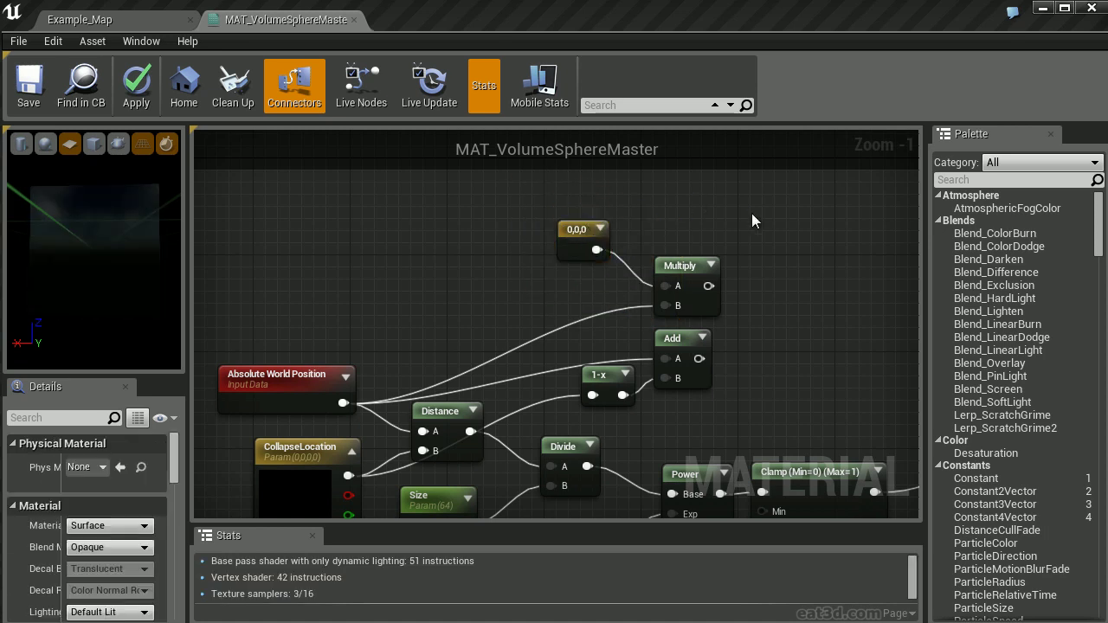
Step: Connect Multiply, Add and Clamp to the Lerp's A, B and Alpha inputs, and the Lerp output to World Position Offset
right_drag(811, 302, 664, 222)
scroll(666, 231, down, 4)
right_drag(746, 242, 687, 279)
scroll(726, 285, up, 3)
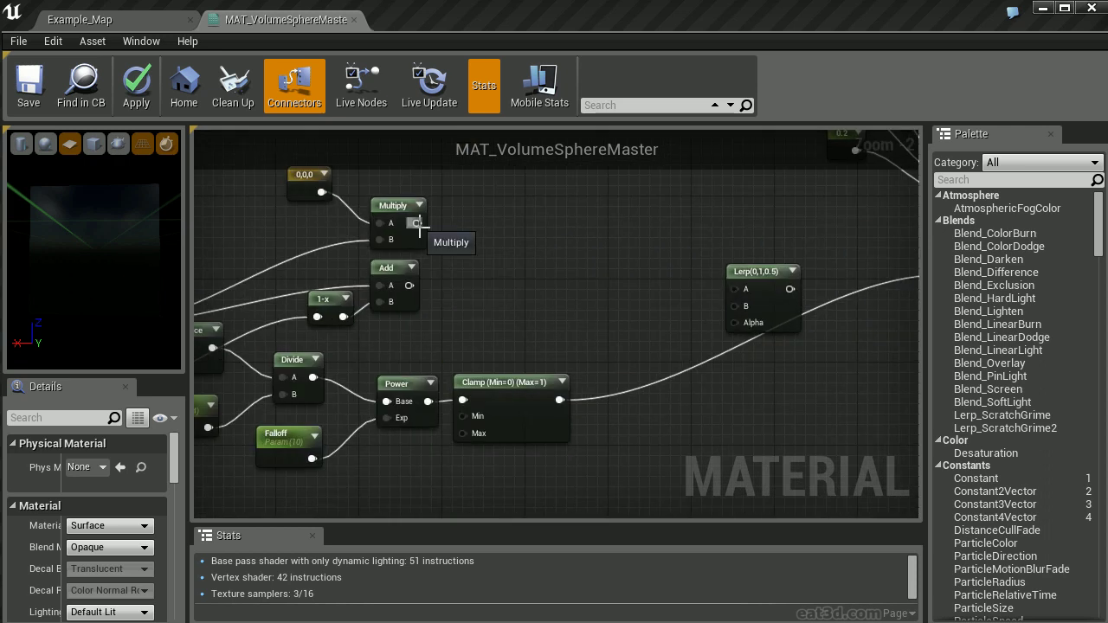
drag(417, 223, 735, 287)
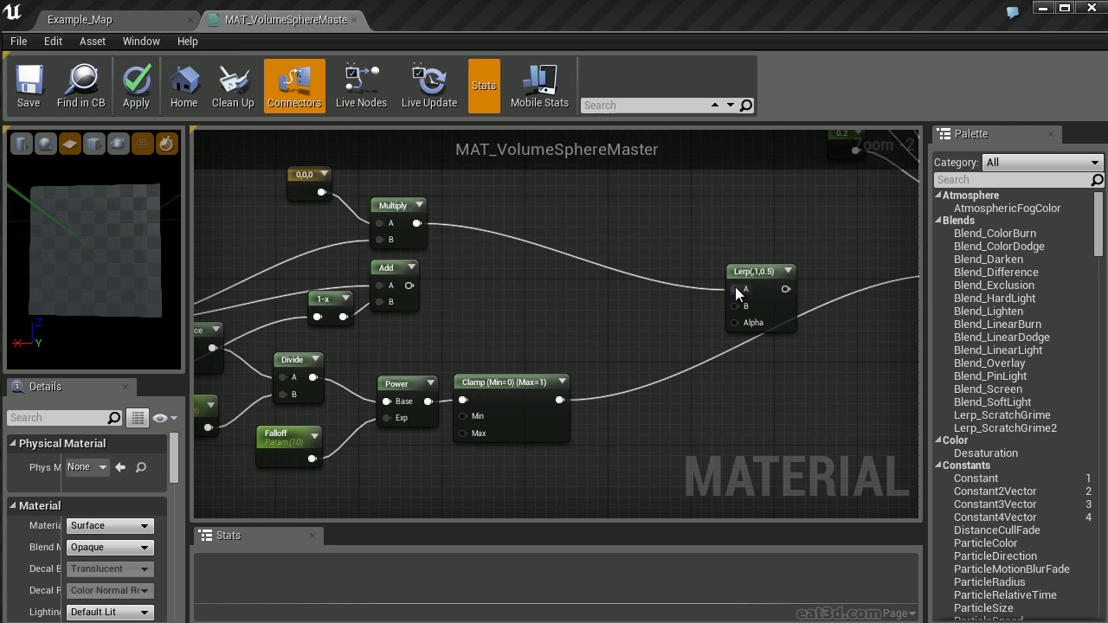
drag(409, 286, 736, 304)
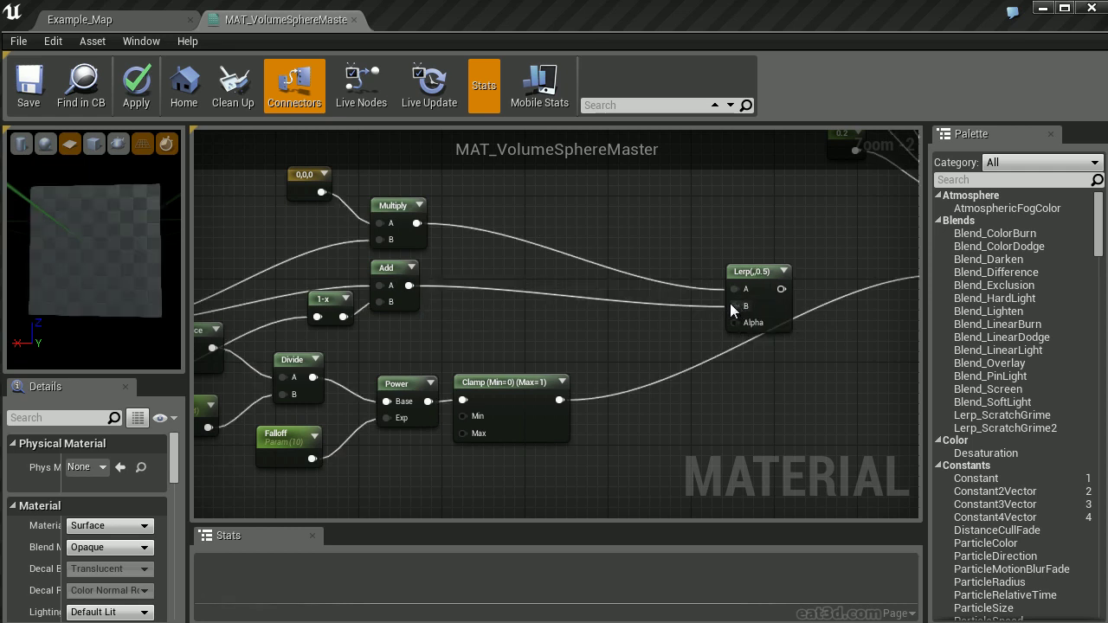
click(510, 382)
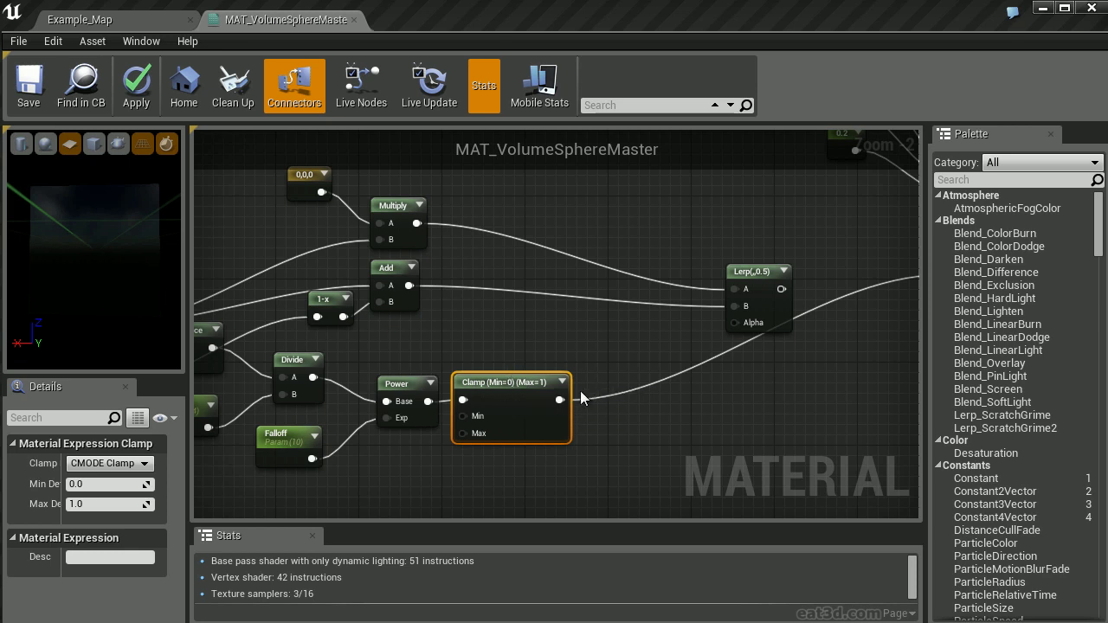
drag(560, 399, 736, 324)
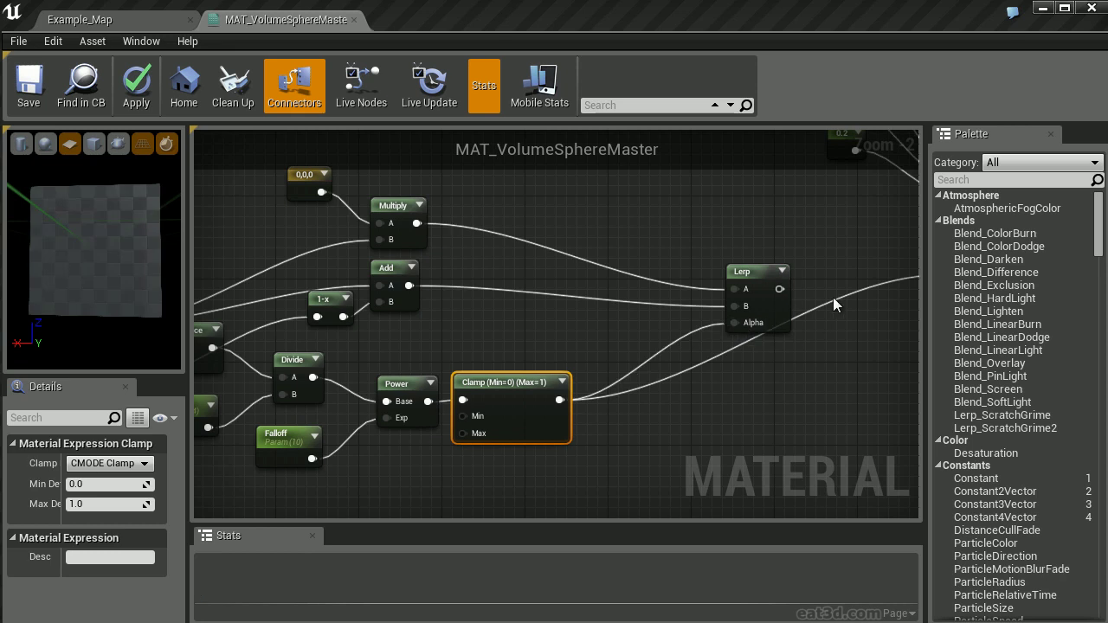
right_drag(833, 297, 621, 335)
drag(623, 333, 793, 317)
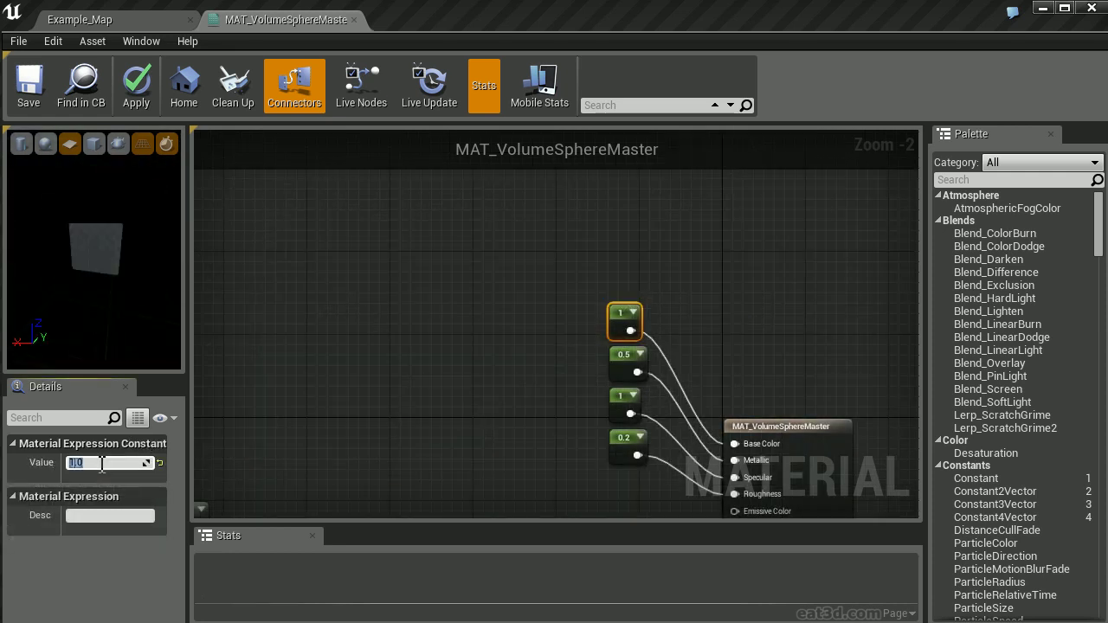
Step: Set the constant feeding Base Color to 1.0
click(102, 464)
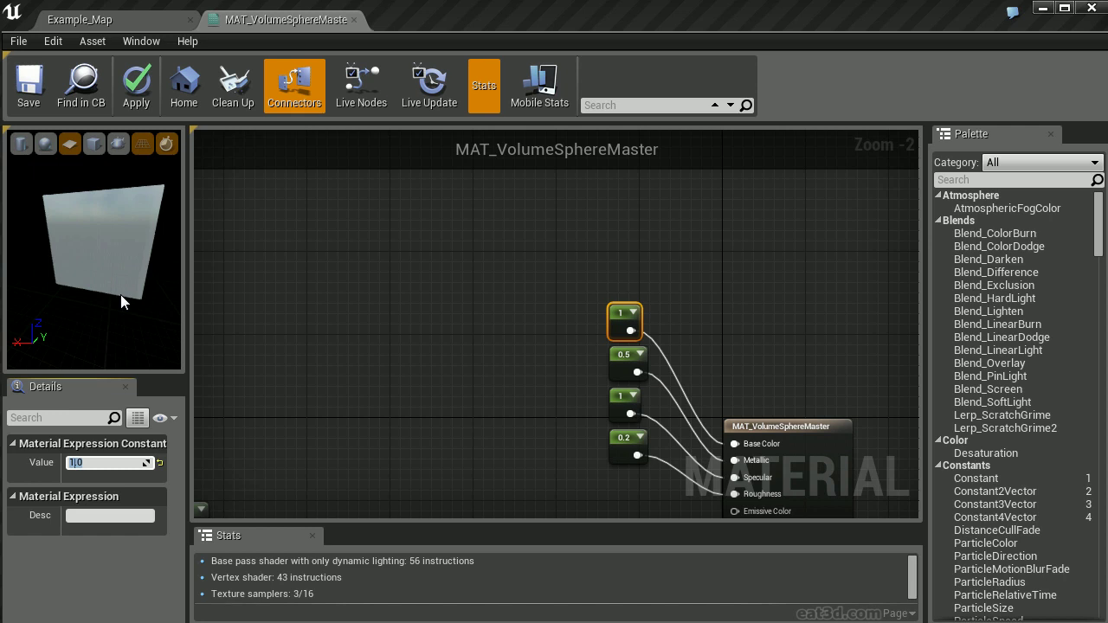
drag(120, 295, 196, 247)
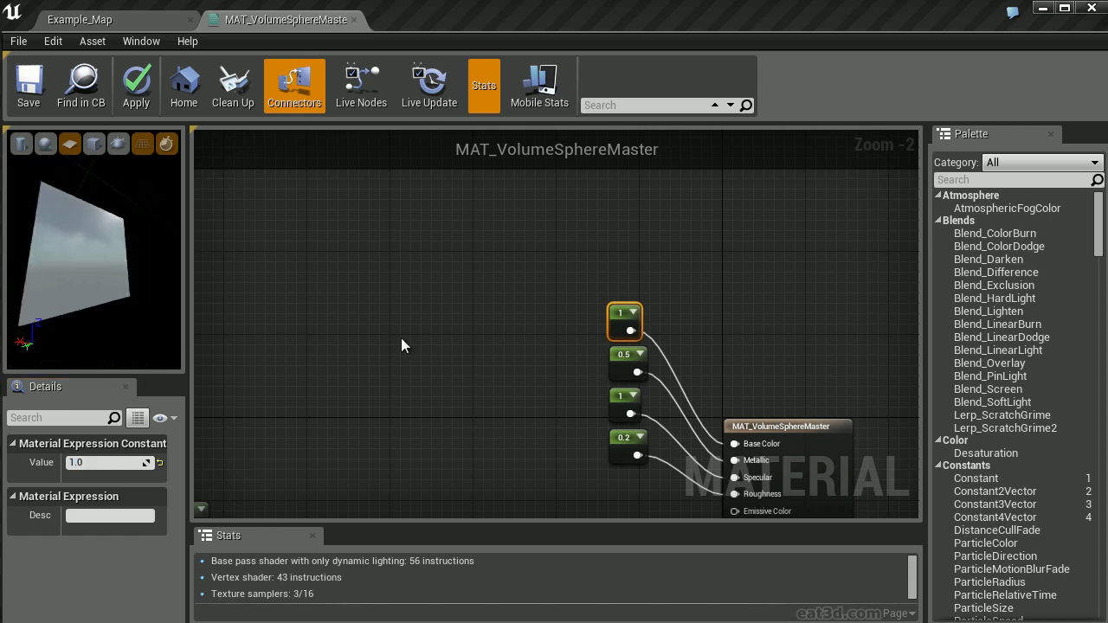
Step: Add a second Lerp node above the existing one and connect a new constant of 0 to its B input
right_drag(419, 366, 455, 145)
click(478, 245)
right_drag(367, 316, 689, 240)
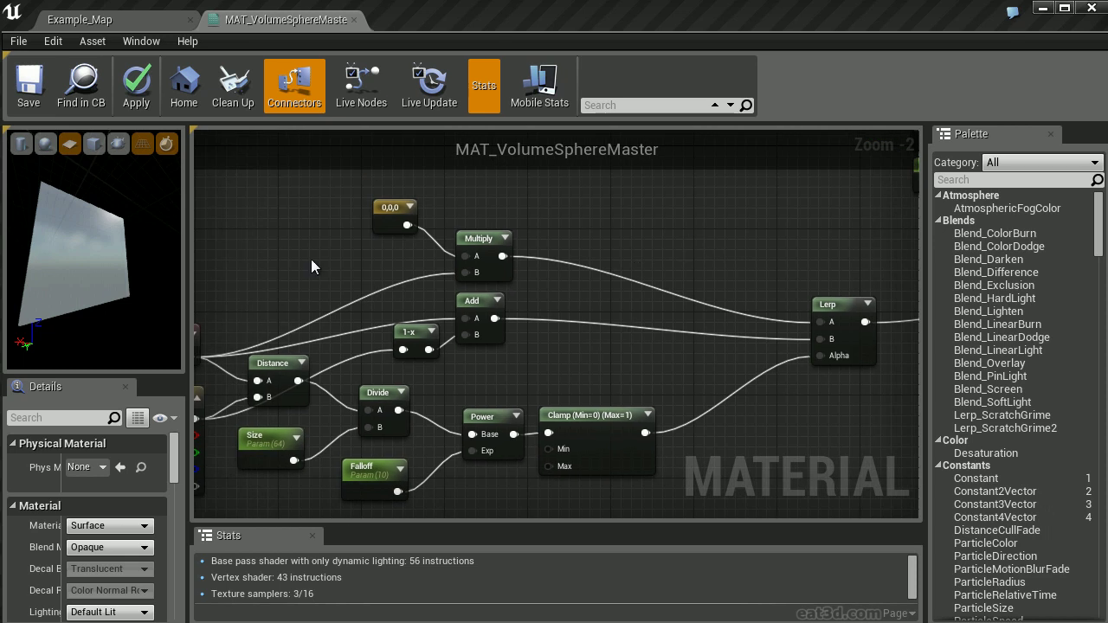
right_drag(573, 324, 725, 180)
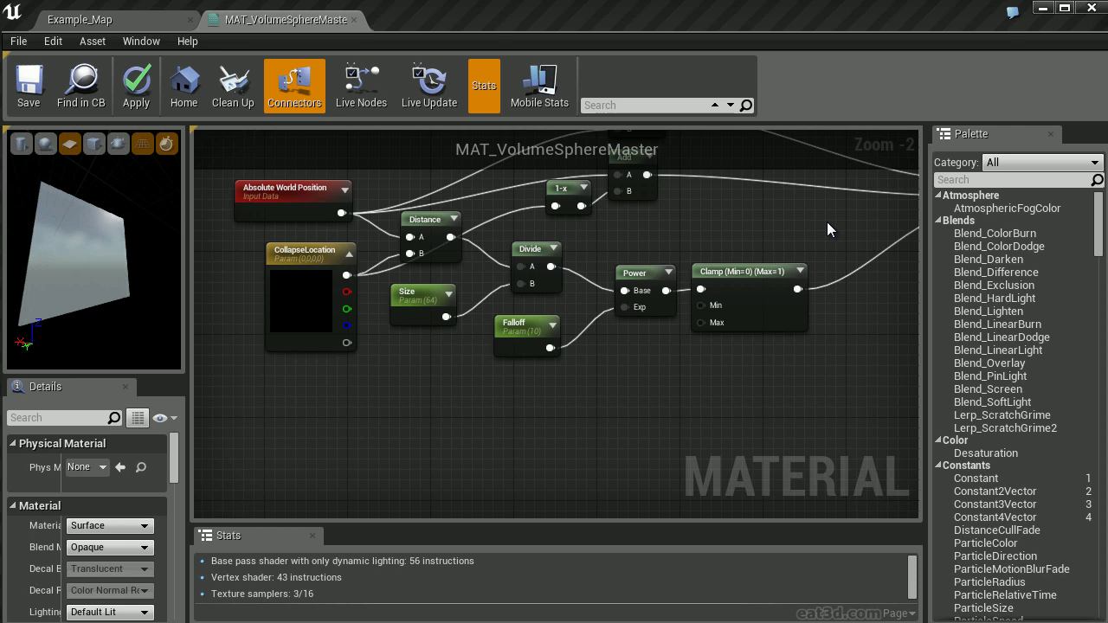
right_drag(828, 228, 583, 472)
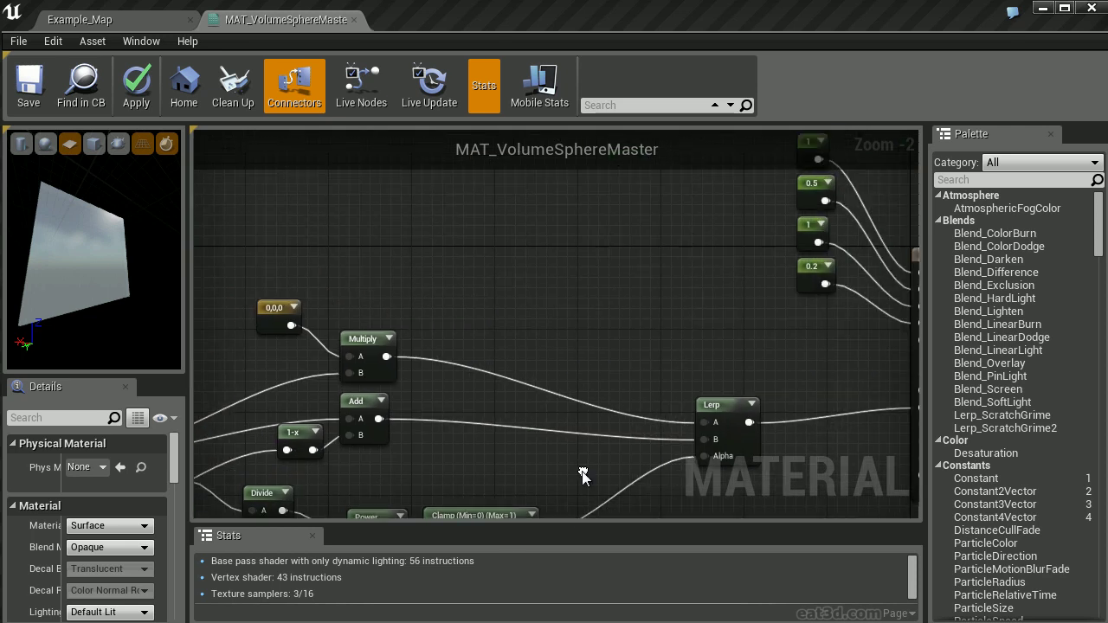
click(686, 243)
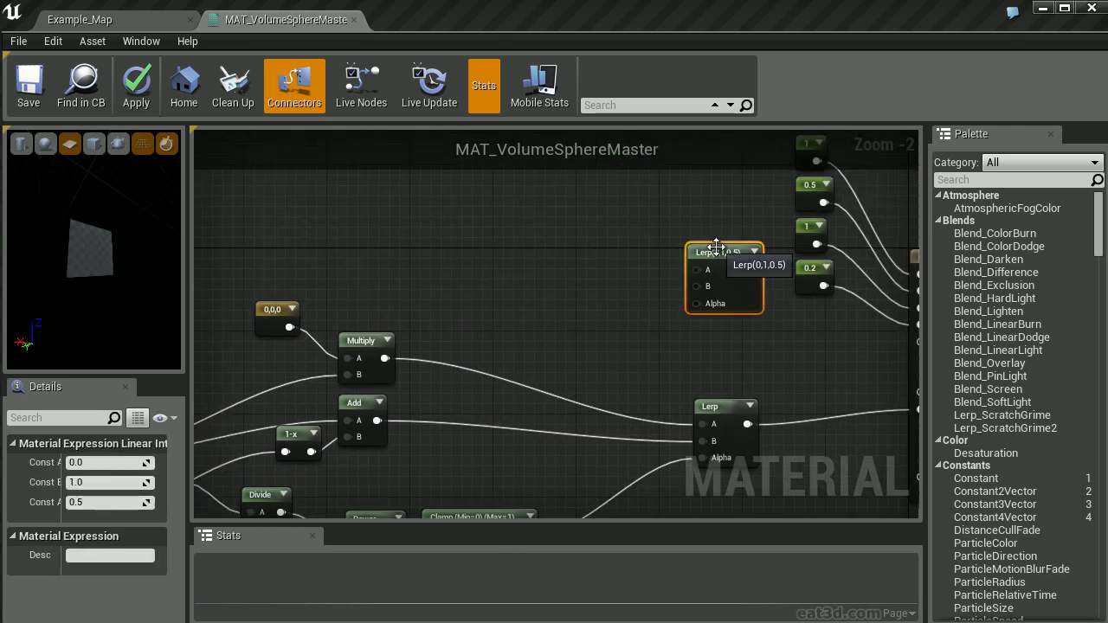
key(1)
click(576, 258)
mouse_move(598, 285)
mouse_down()
mouse_move(702, 297)
mouse_move(697, 286)
mouse_move(612, 301)
mouse_up()
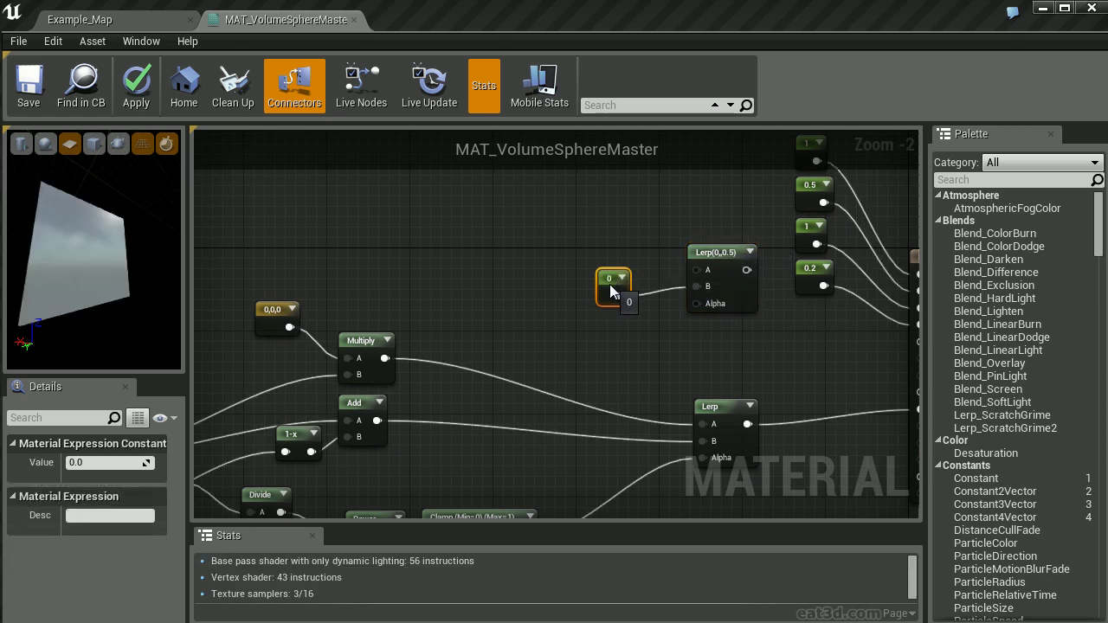
Step: Create a vector parameter named Glow above the 0 constant and connect it to the new Lerp's A input
right_drag(625, 236, 645, 307)
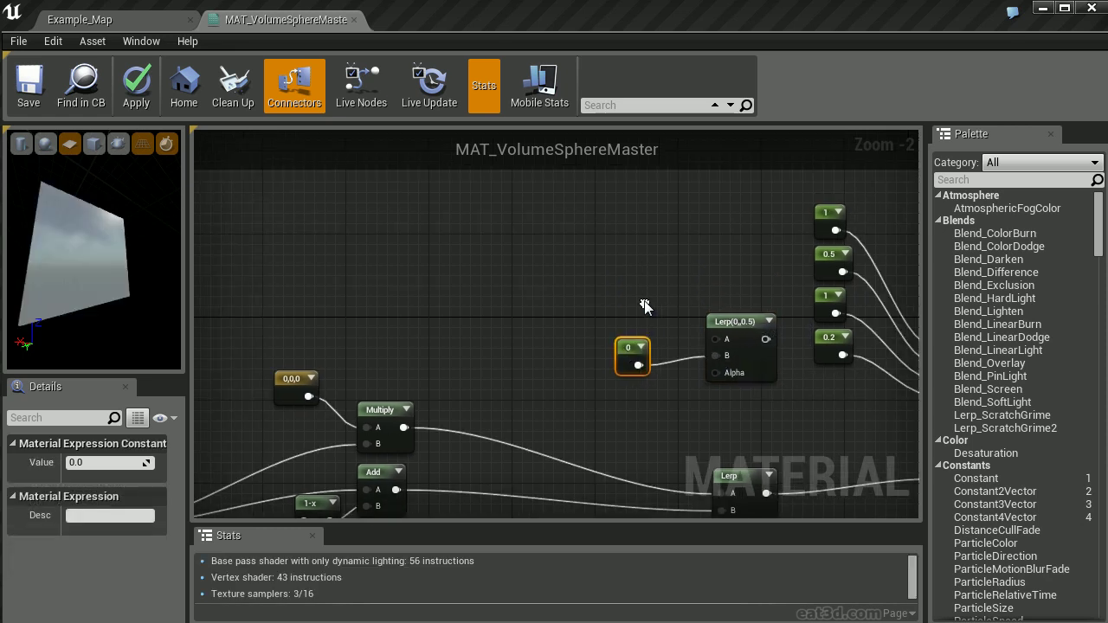
click(598, 220)
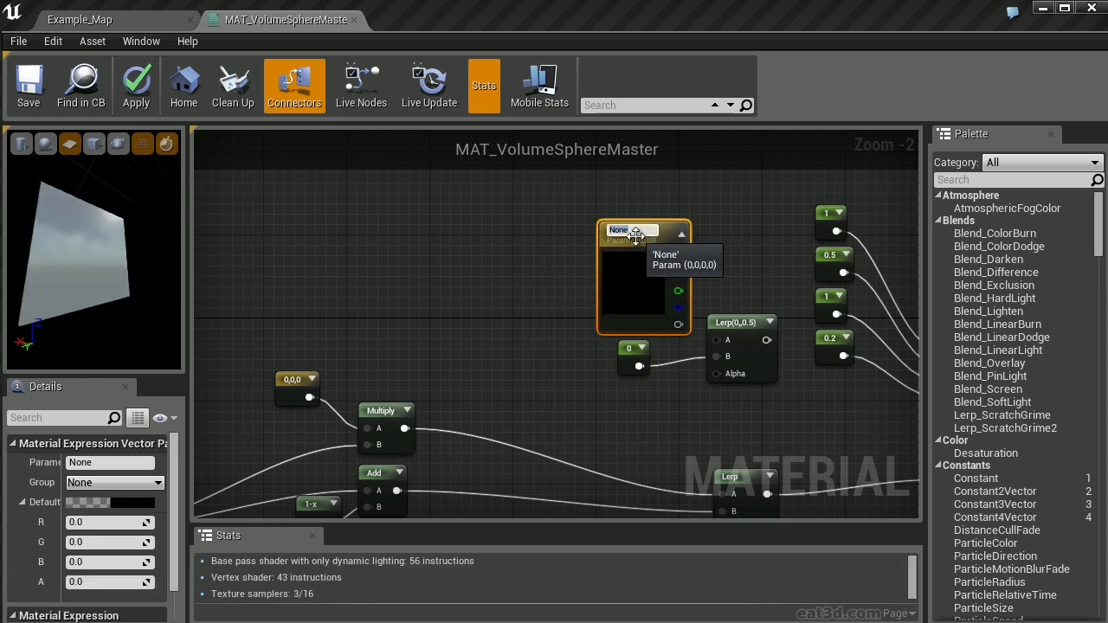
text(Glow)
key(Return)
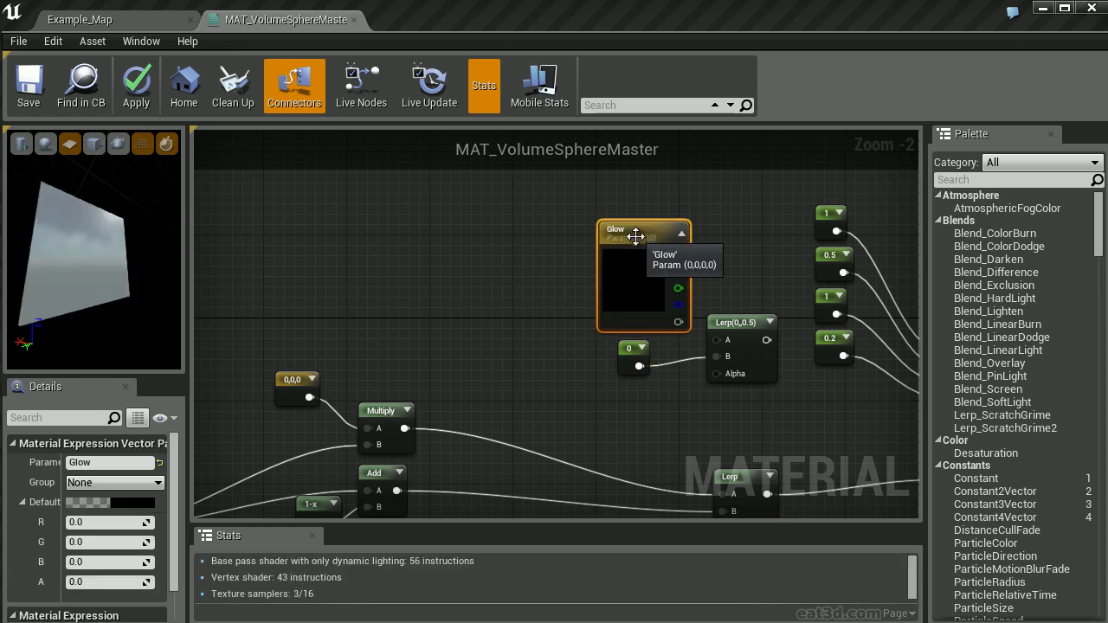
click(682, 232)
drag(637, 224, 717, 339)
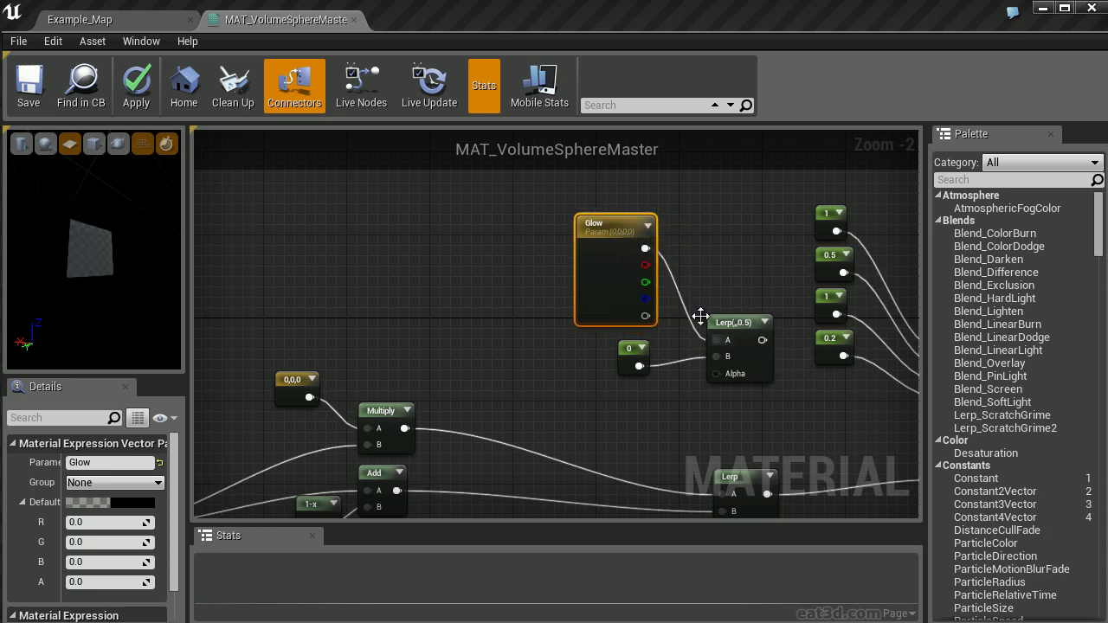
Step: Set the Glow parameter's default colour to R 1, G 10 and B 20
double_click(613, 225)
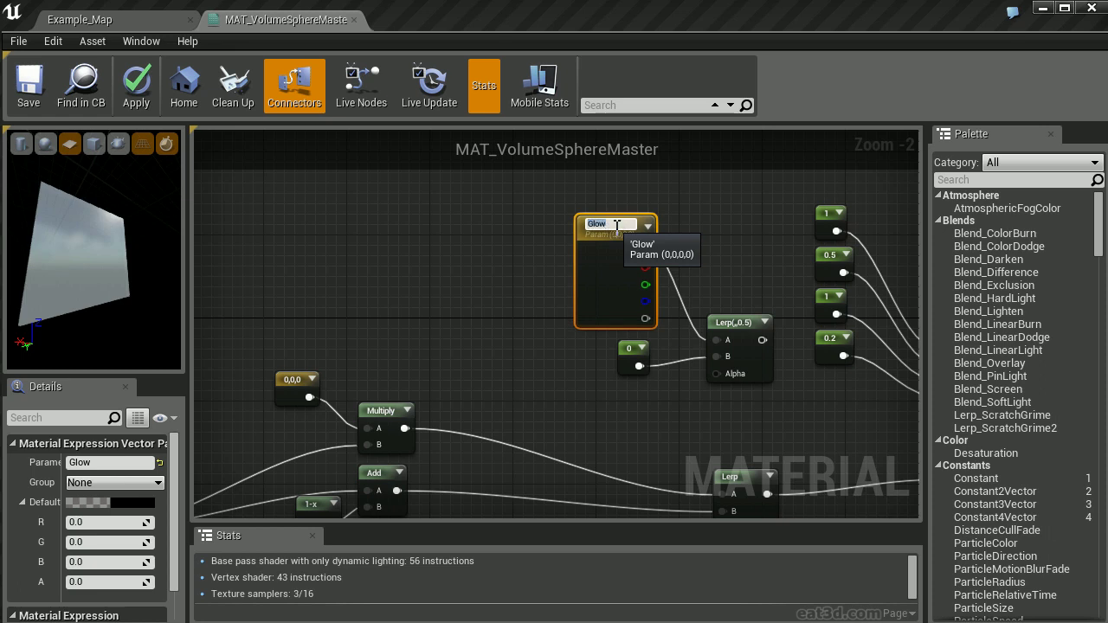
click(104, 524)
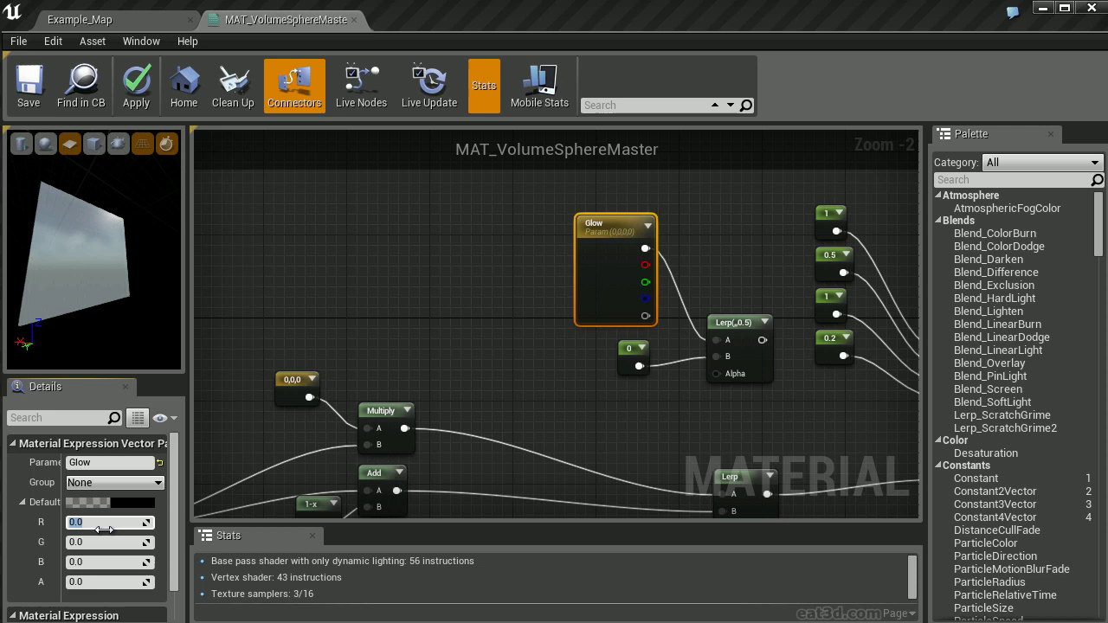
text(1)
key(Tab)
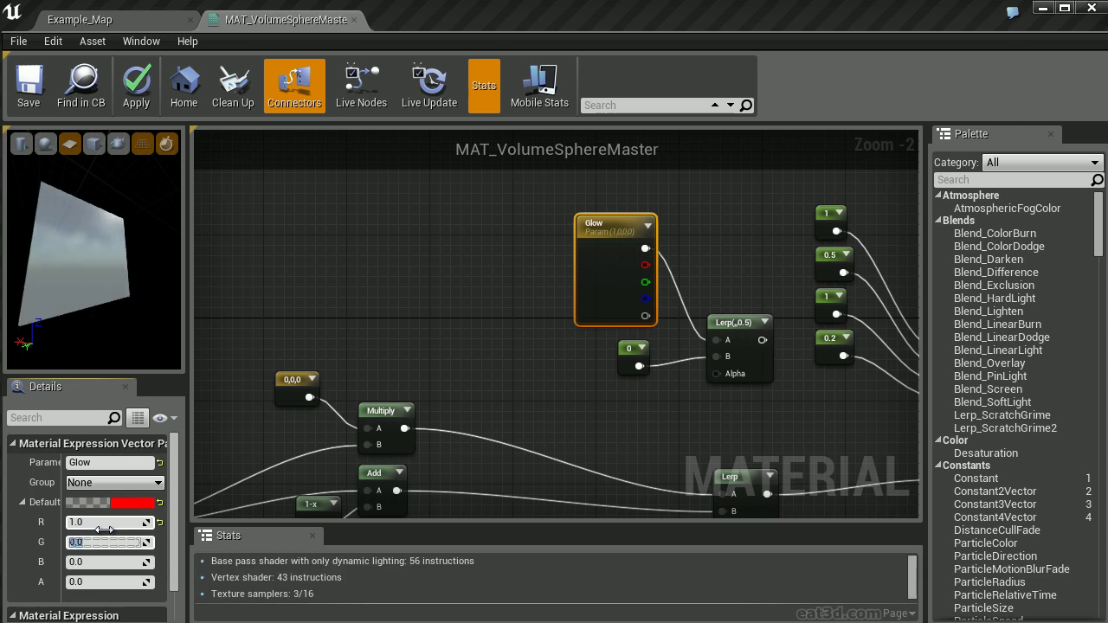
text(10)
key(Tab)
text(20)
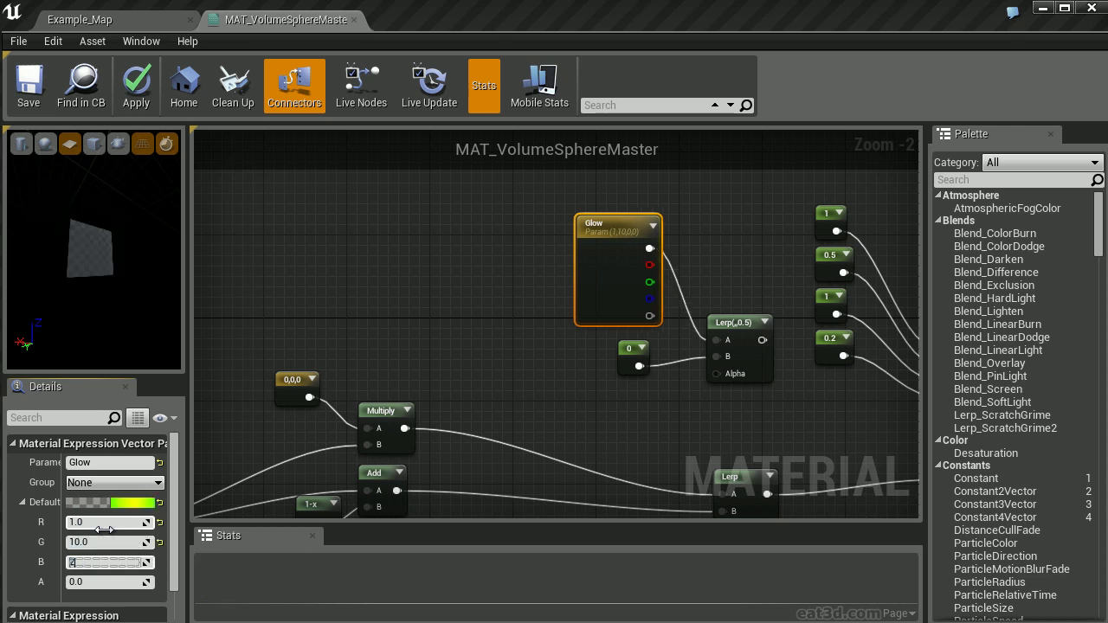
key(Return)
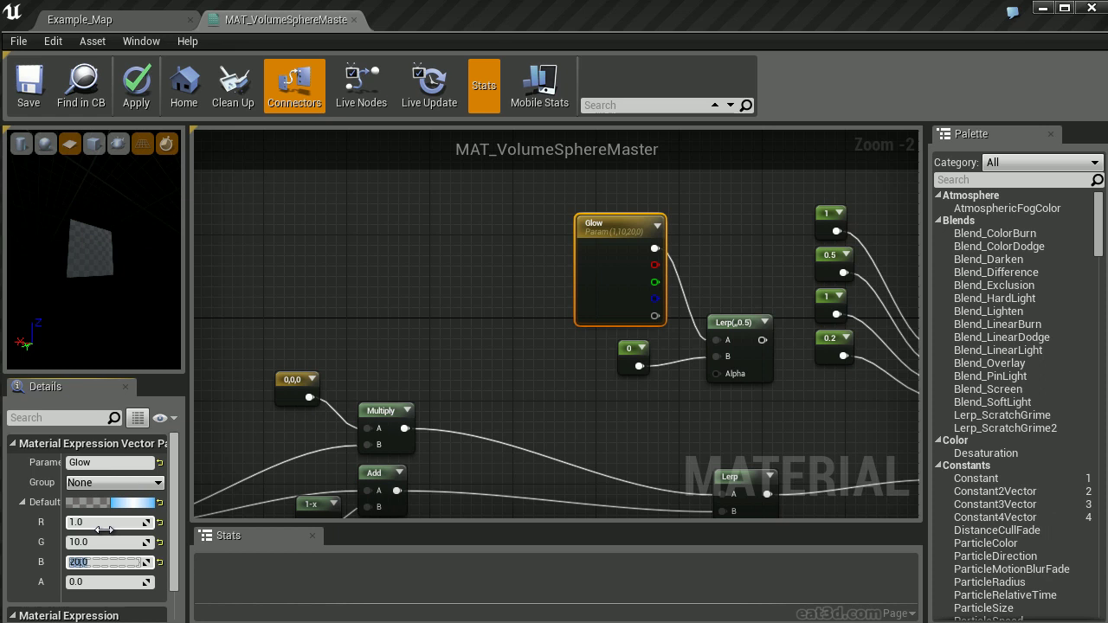
Step: Connect the Clamp output to the upper Lerp's Alpha and that Lerp's output to Emissive Color
click(486, 326)
right_drag(485, 326, 420, 188)
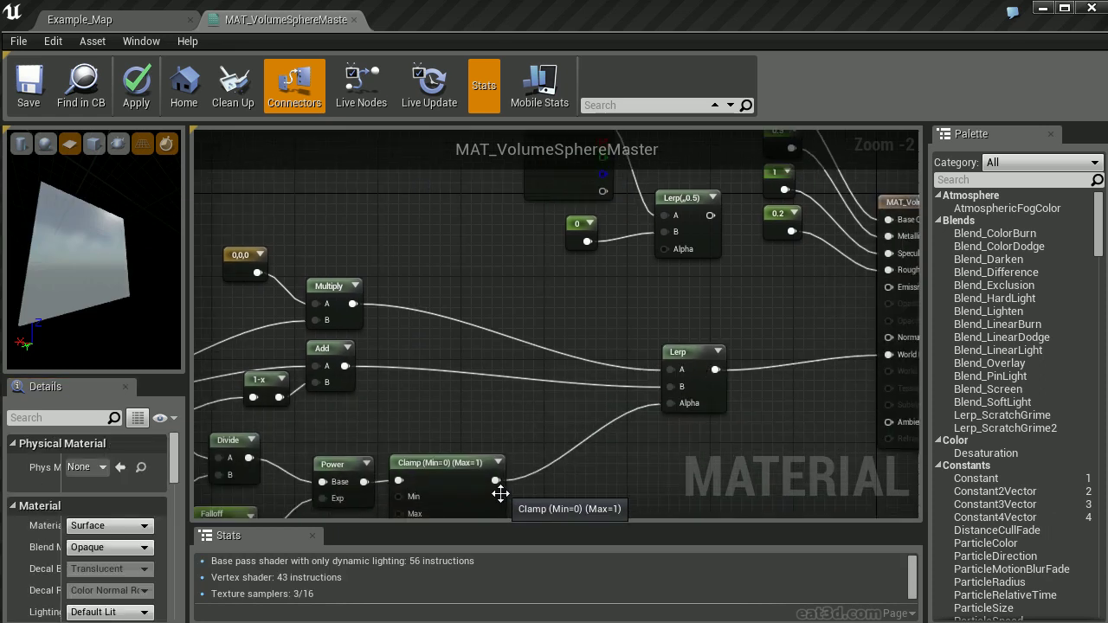
drag(496, 481, 663, 254)
right_drag(748, 243, 631, 292)
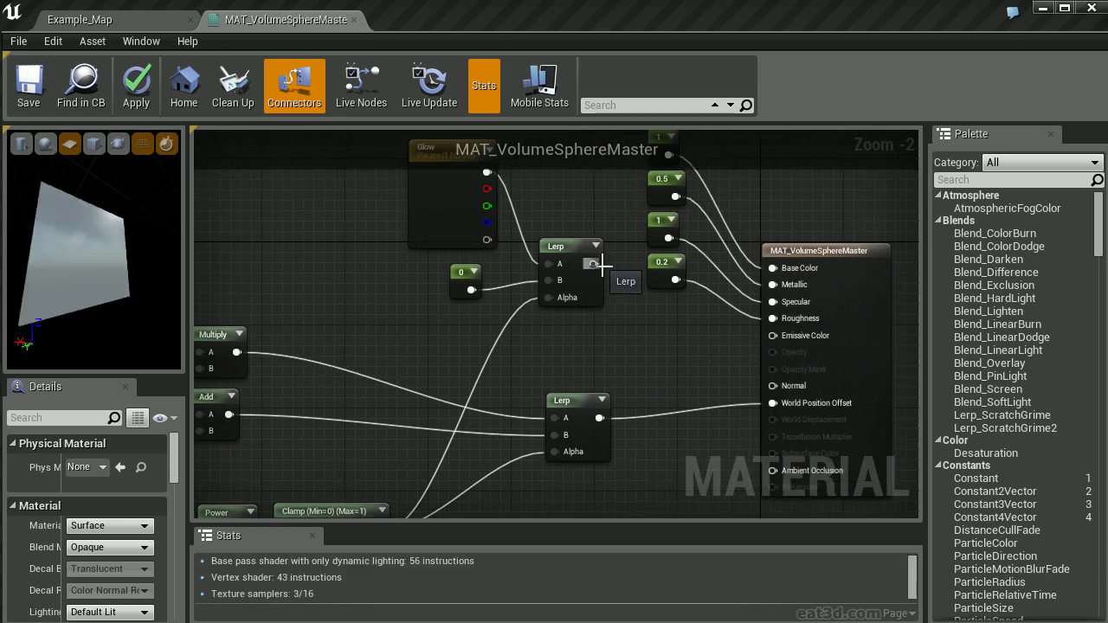
drag(593, 264, 771, 339)
Step: Move the Glow, 0 constant and upper Lerp nodes together, down and closer to the main material node
drag(598, 178, 442, 326)
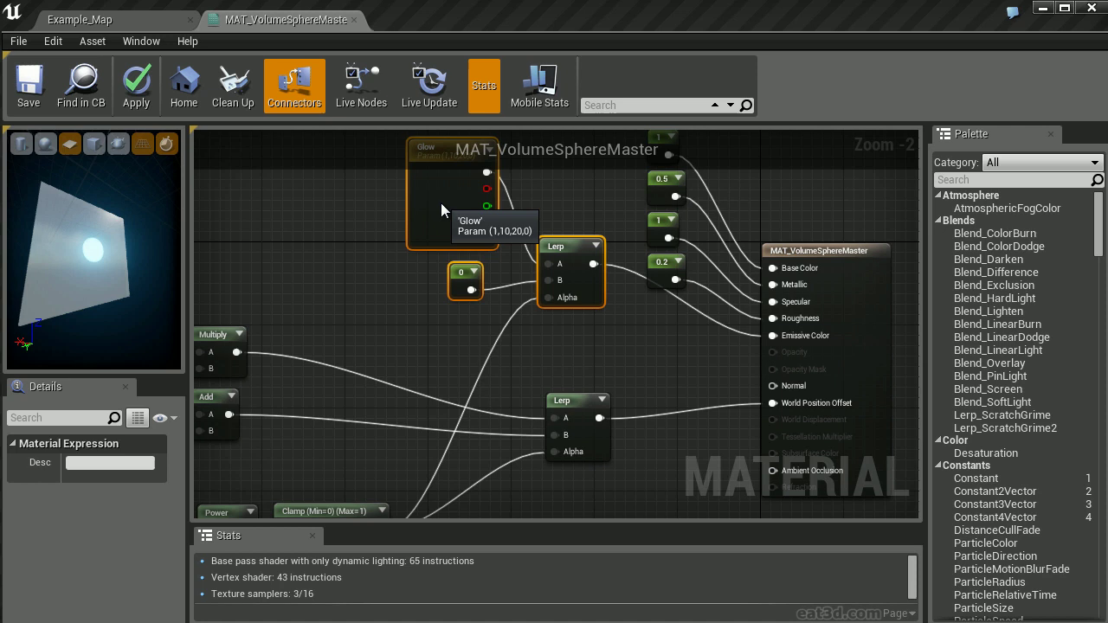
drag(442, 210, 525, 271)
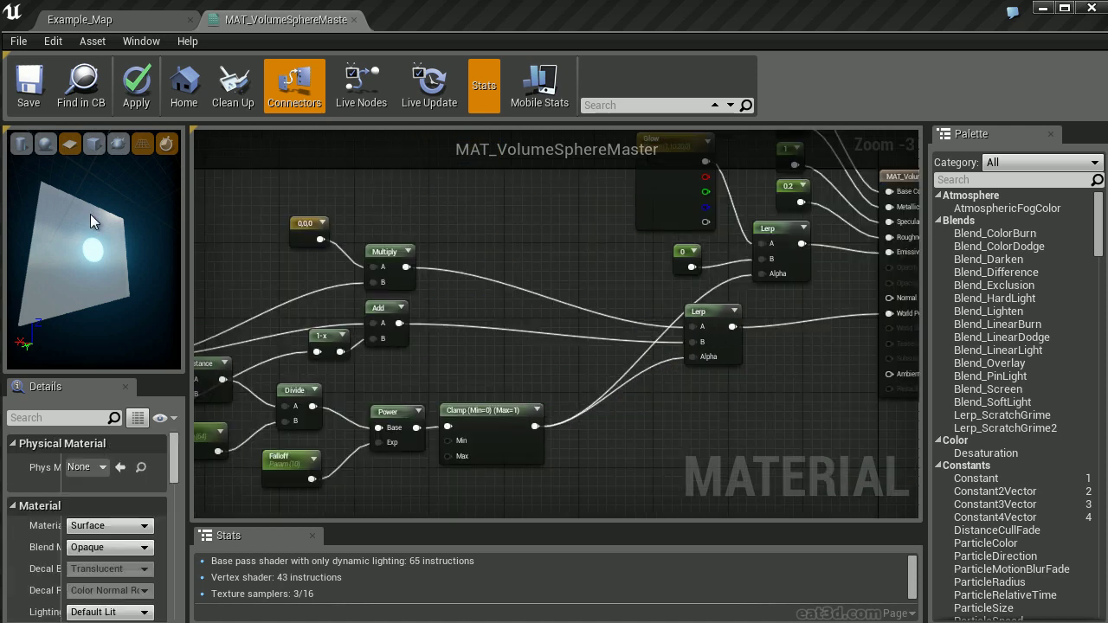
Step: Examine the glowing sphere on the preview plane from several angles, along with the Size and Falloff parameters
drag(69, 231, 130, 261)
right_drag(130, 261, 153, 354)
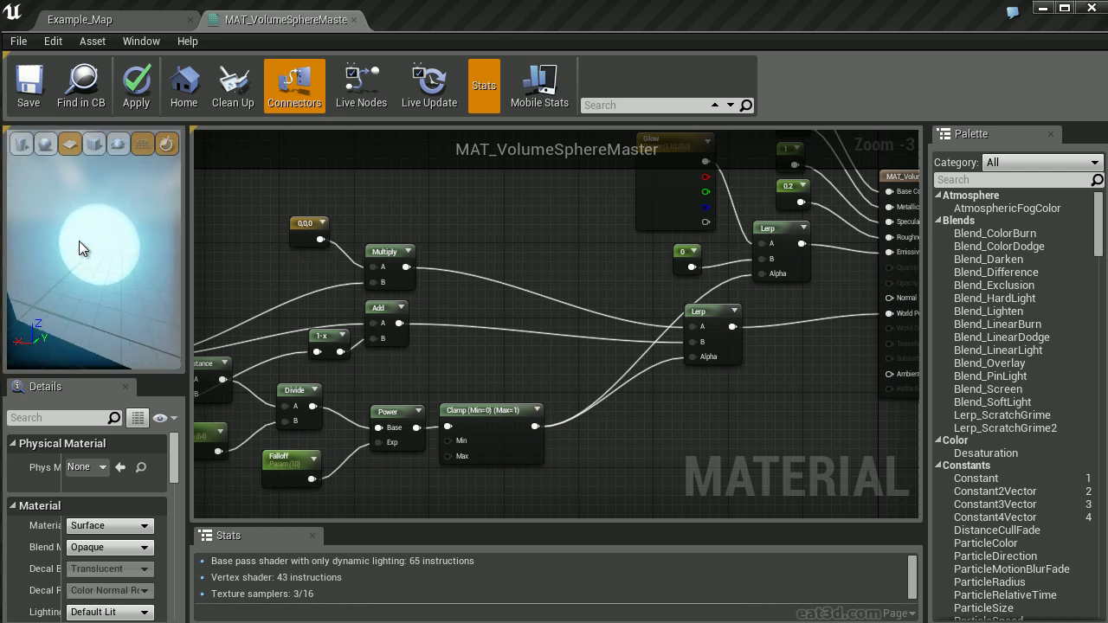
right_drag(115, 276, 108, 208)
right_drag(404, 367, 654, 297)
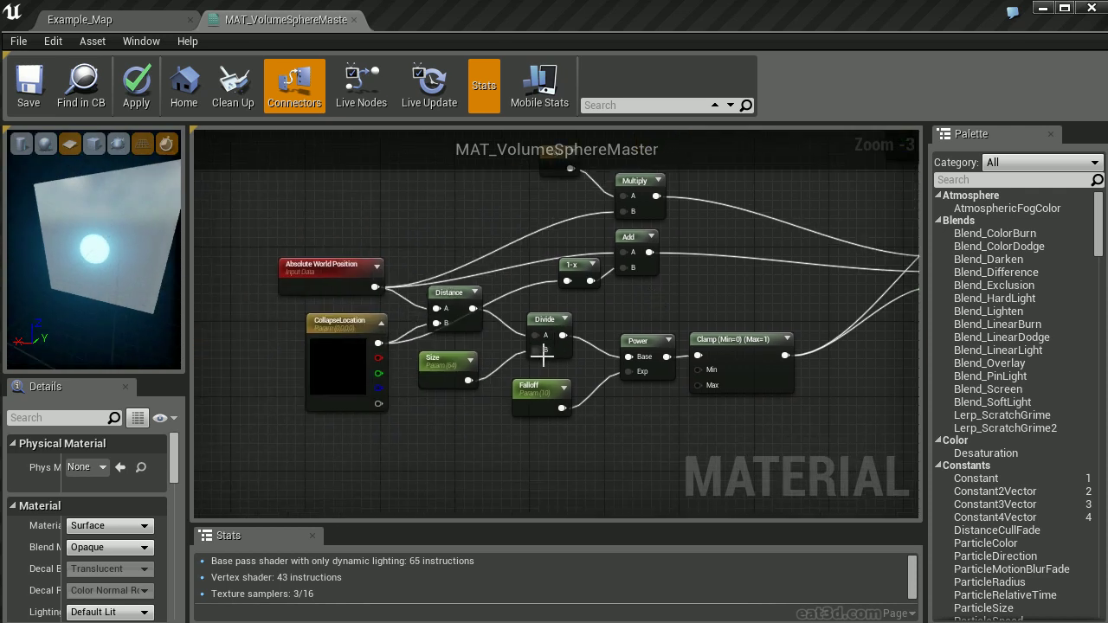
click(441, 357)
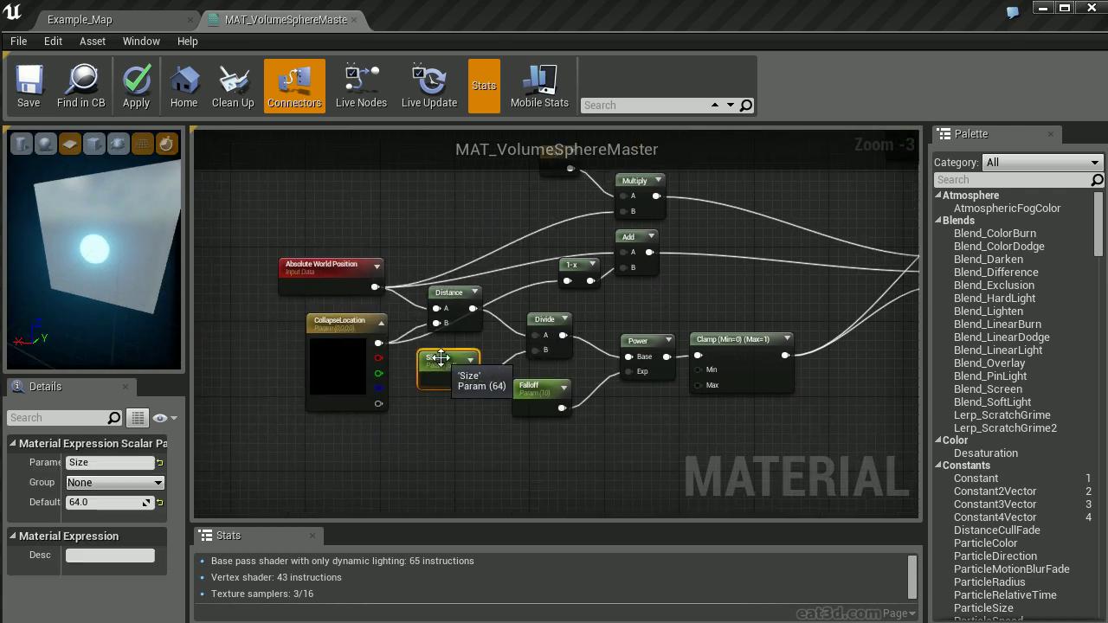
click(532, 386)
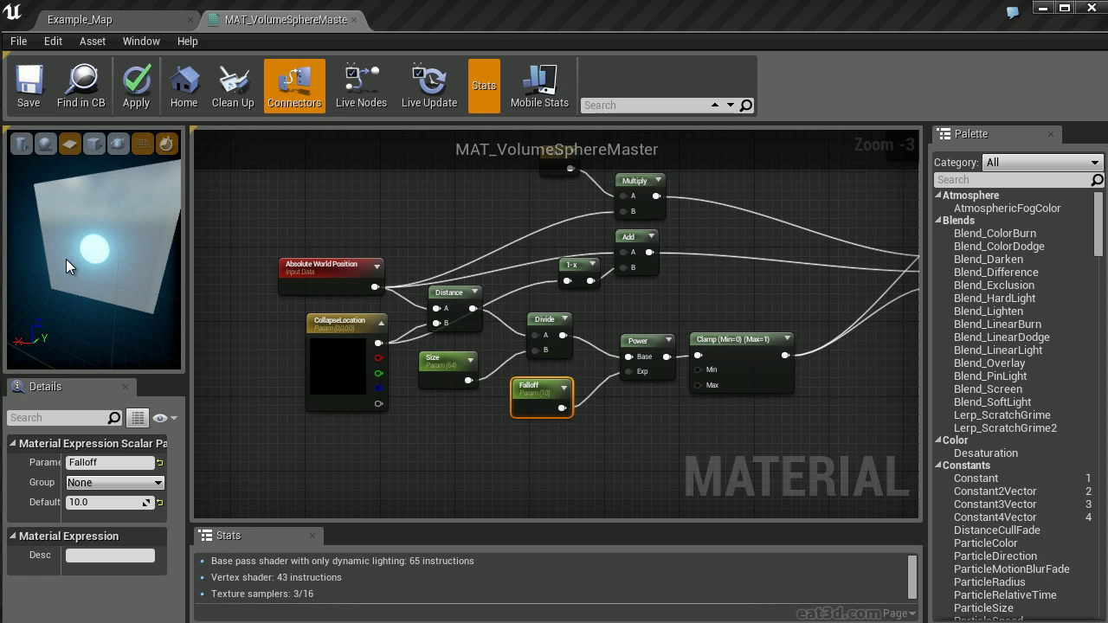
Step: Set the R value of the CollapseLocation parameter to 100
click(335, 340)
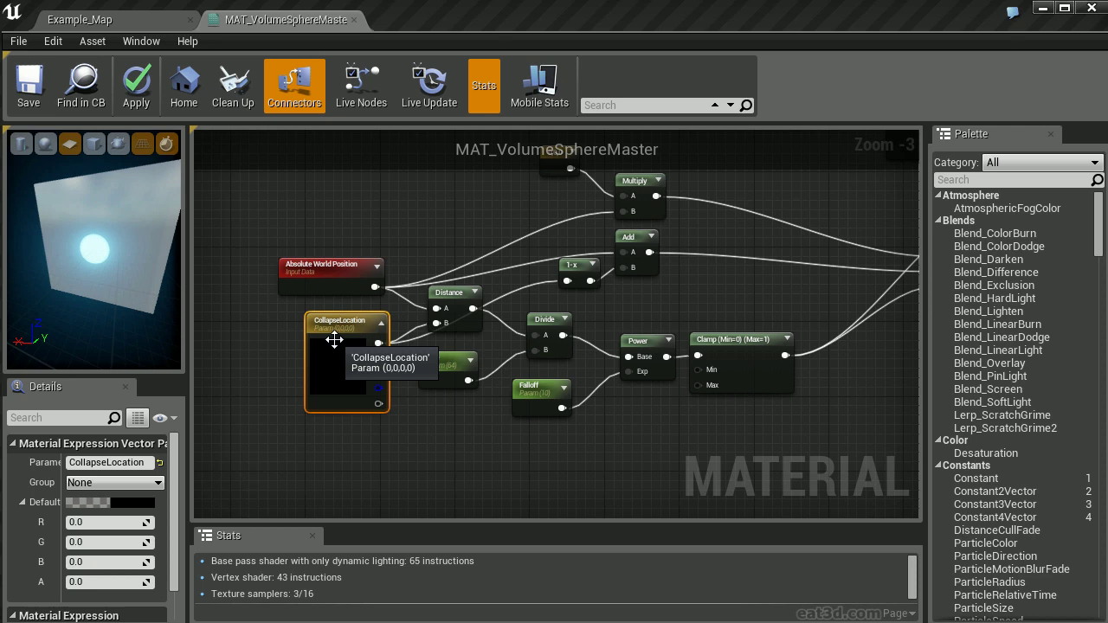
click(95, 522)
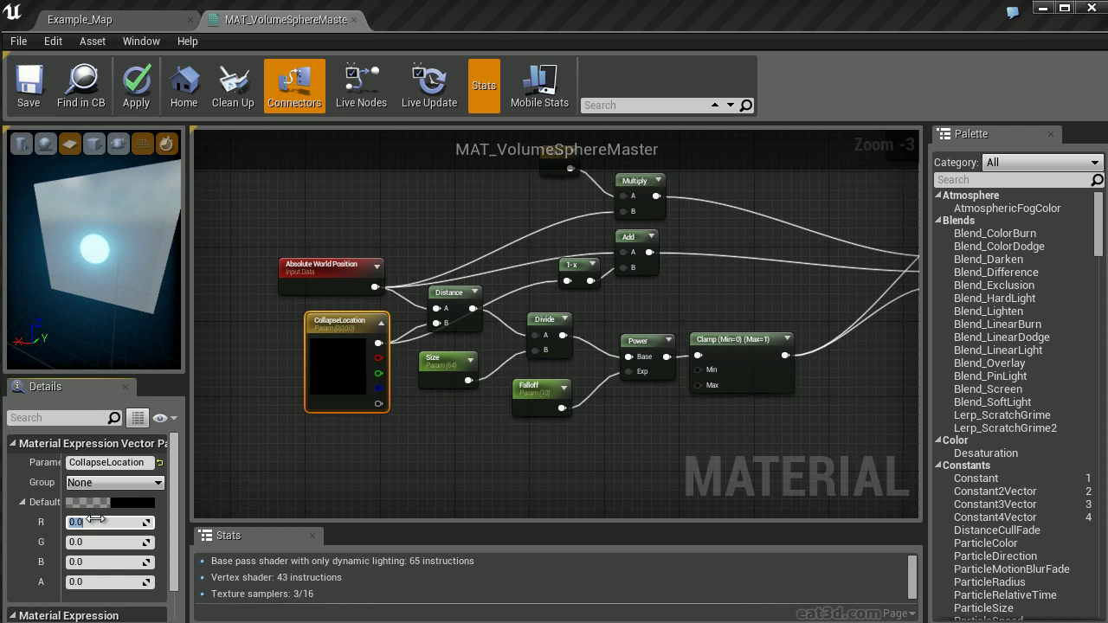
text(100)
key(Return)
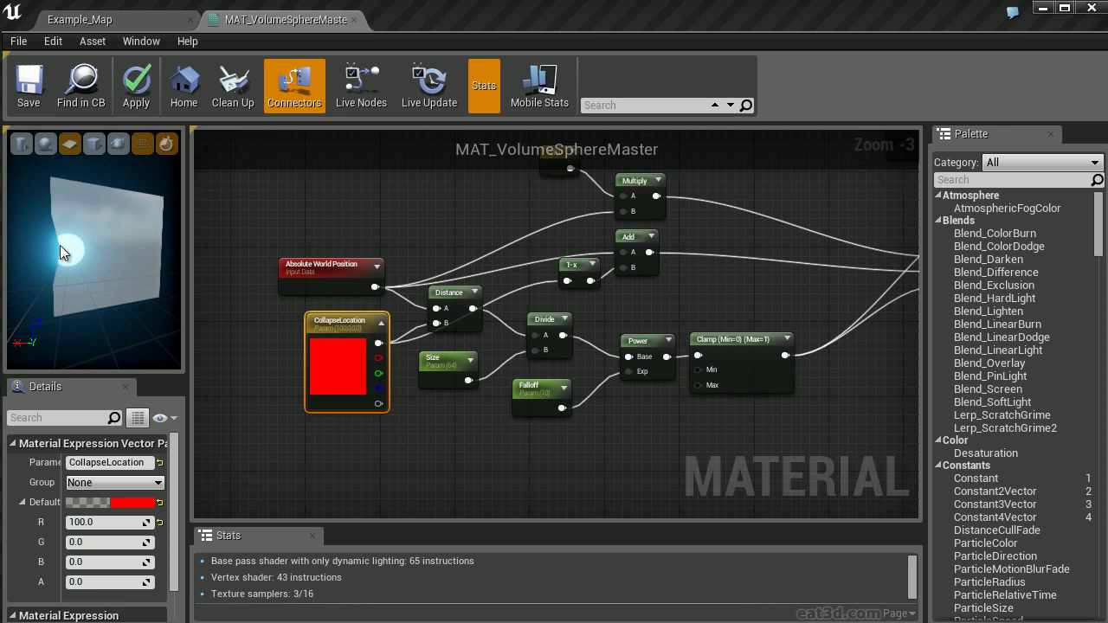
Step: Set the Size parameter's default value to 200
right_drag(690, 436, 383, 483)
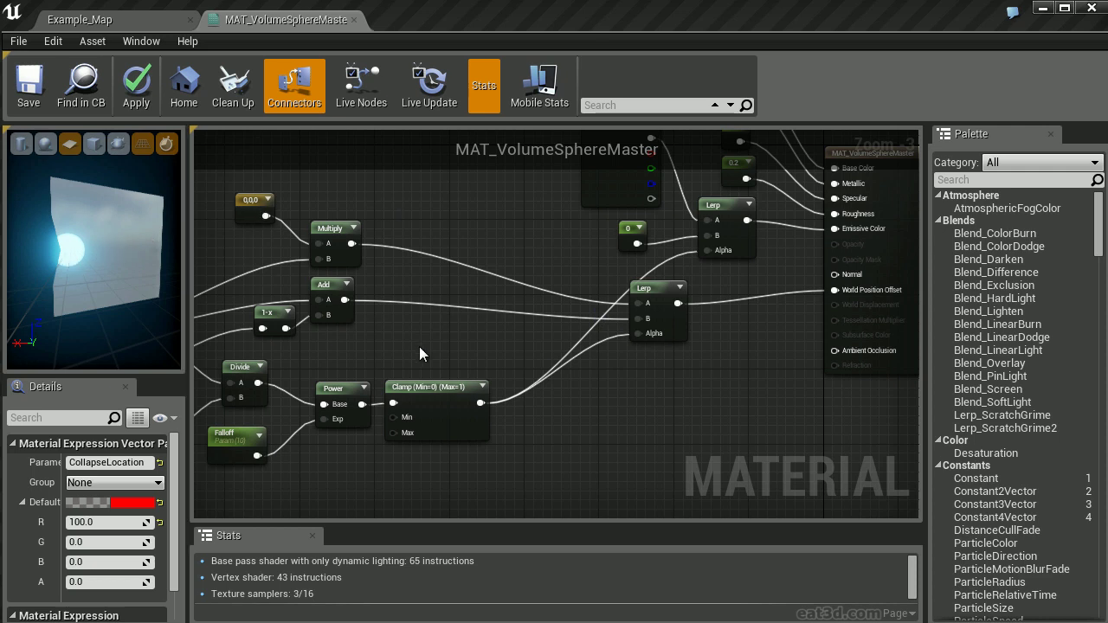
right_drag(419, 346, 737, 271)
scroll(465, 344, up, 2)
click(464, 344)
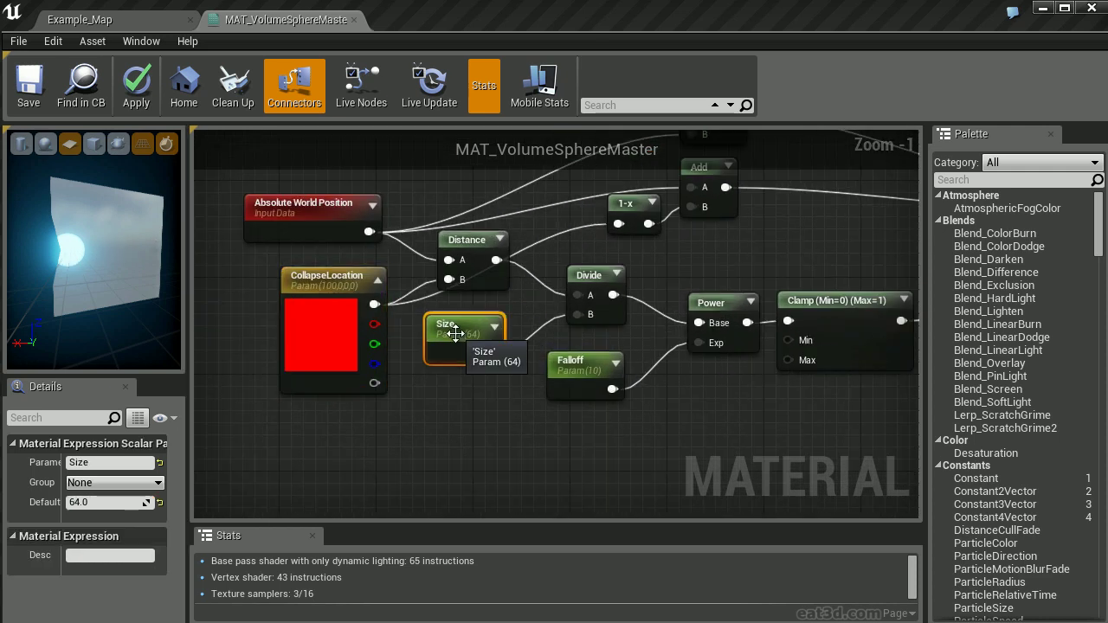
click(103, 508)
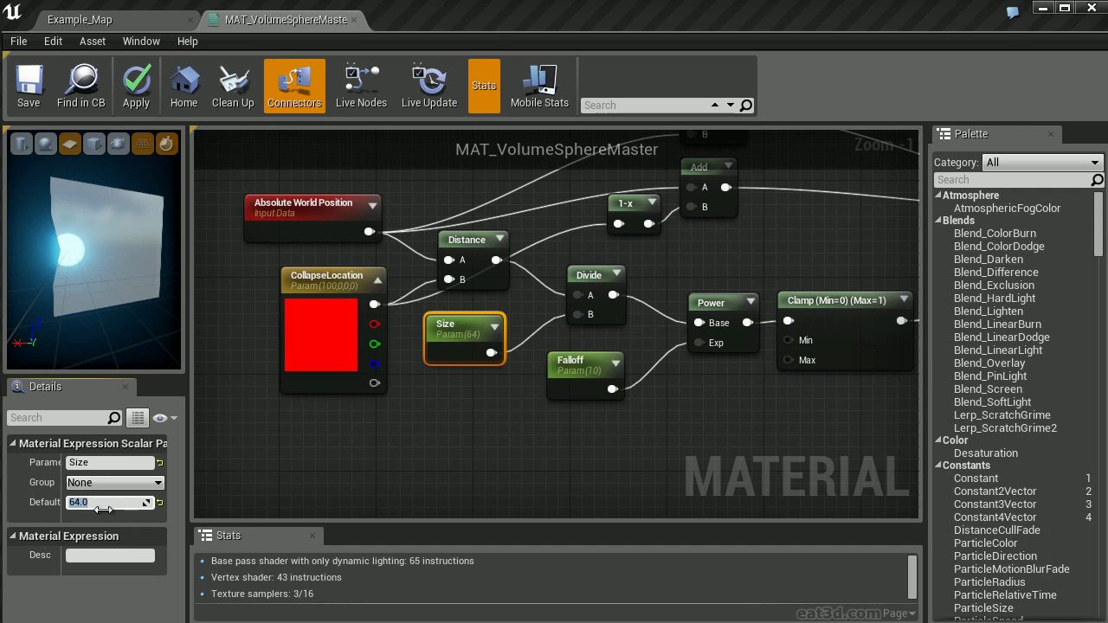
text(200)
key(Return)
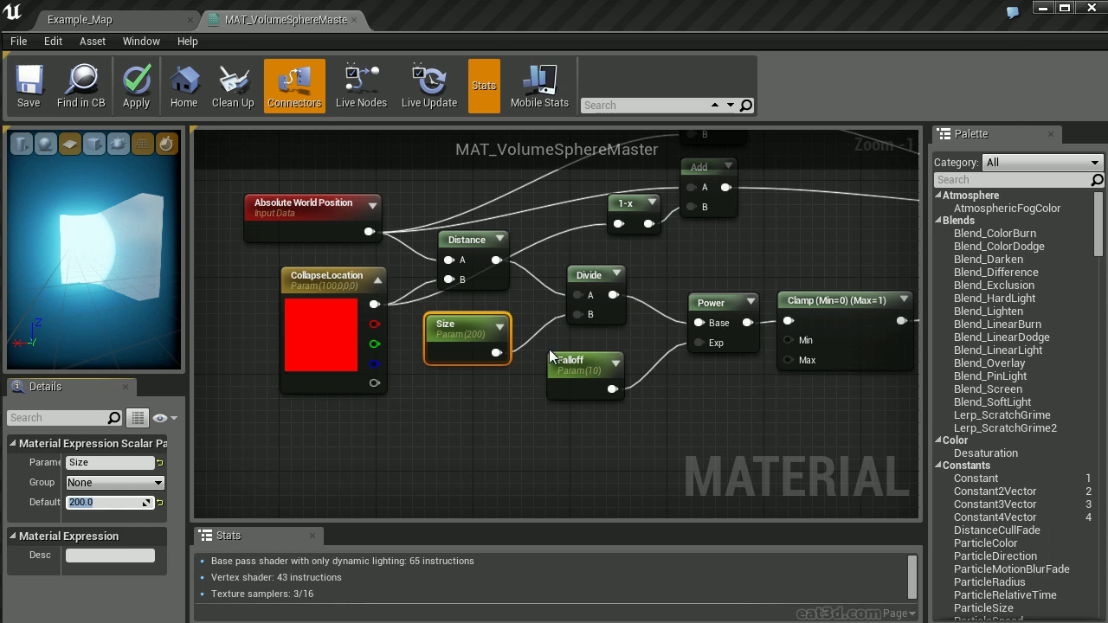
Step: Try a default value of 2 for the Falloff parameter
click(575, 366)
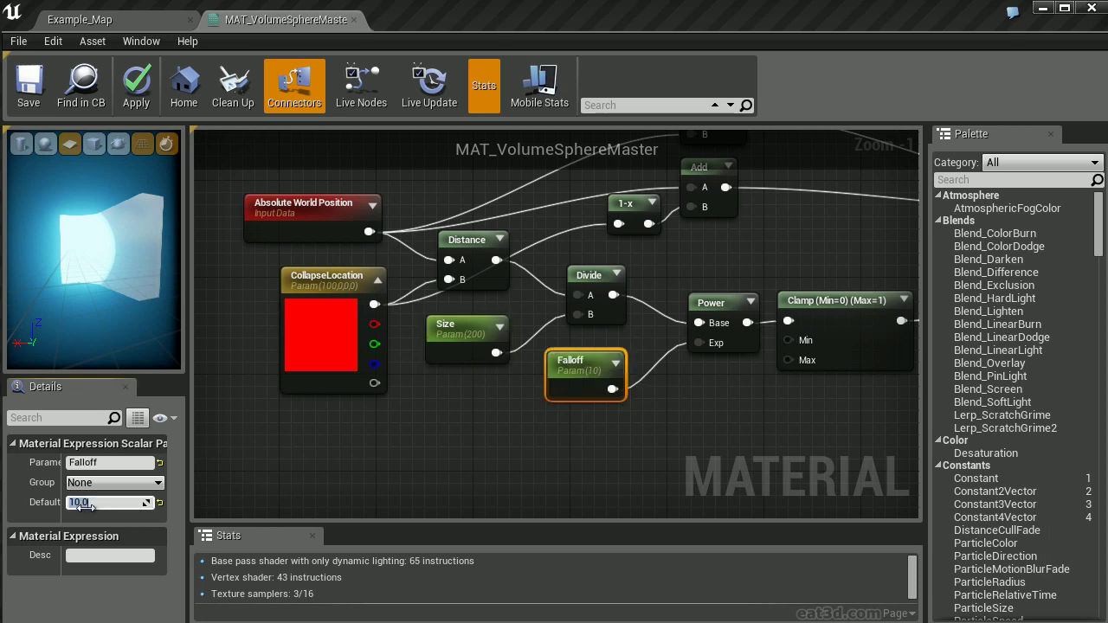
text(2)
key(Return)
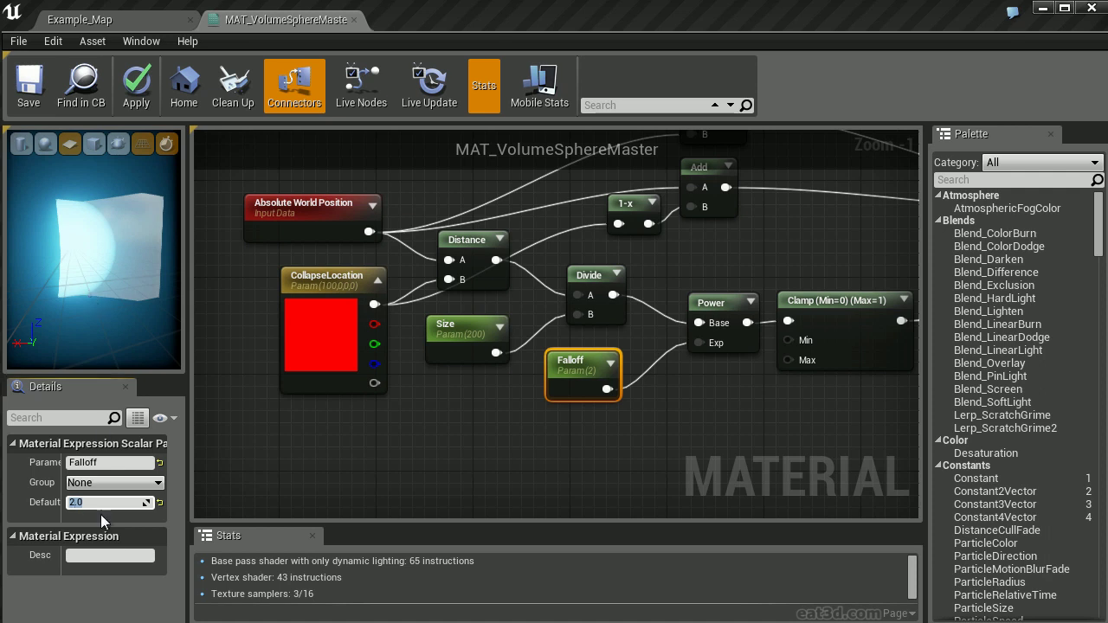
Step: Set the Falloff parameter's default value to 0.2 and inspect the softened sphere edge in the preview
drag(120, 505, 70, 503)
text(0.2)
key(Return)
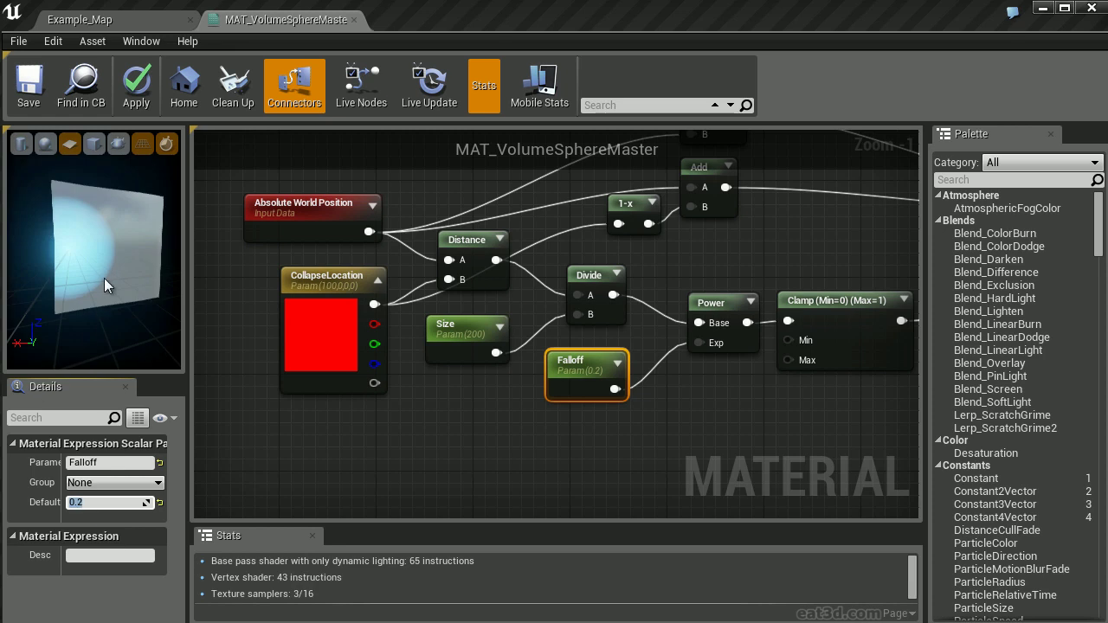
drag(104, 278, 47, 203)
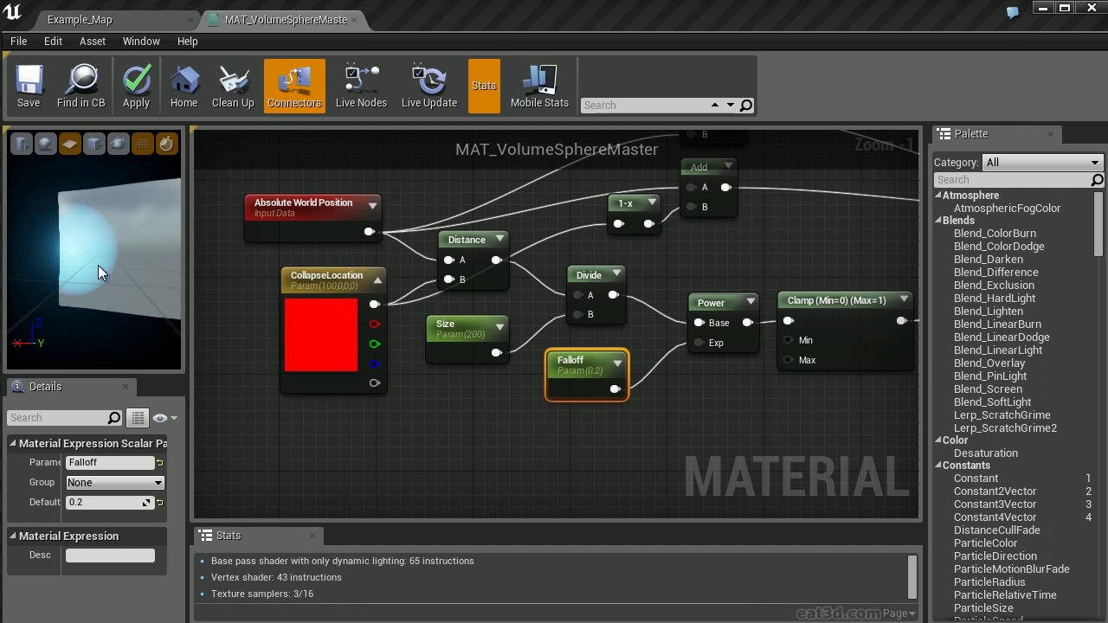
Step: Switch the material preview mesh to a cube and view it from a corner at a greater distance
click(94, 145)
drag(87, 175, 112, 282)
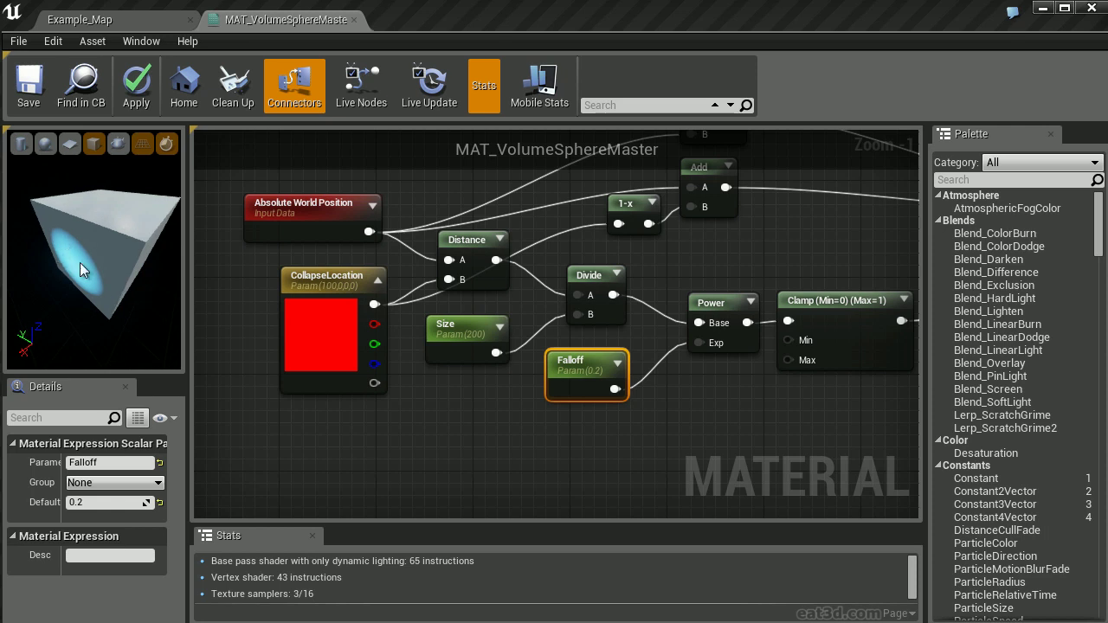
scroll(71, 276, down, 4)
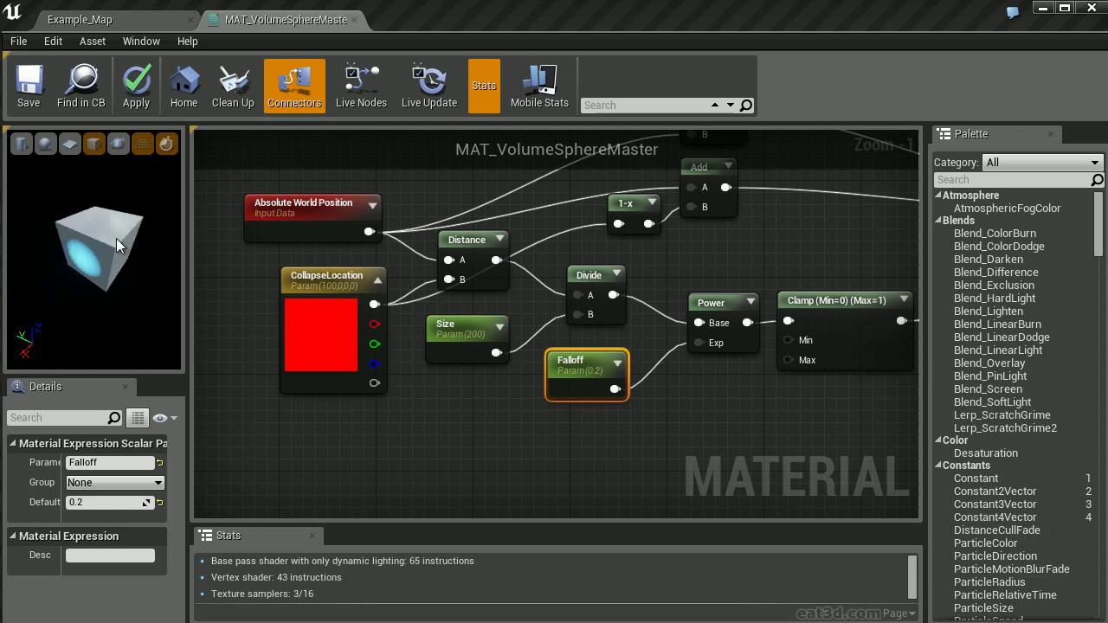
Step: Set the G and B values of the CollapseLocation parameter to 100 each, checking the cube in the preview
click(316, 276)
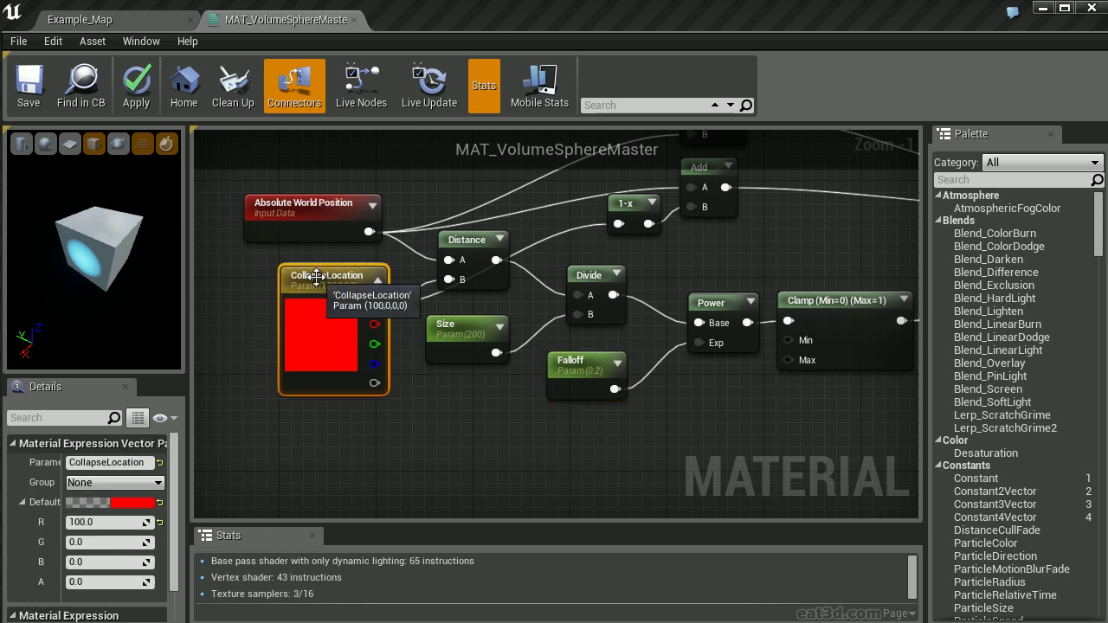
click(95, 540)
text(100)
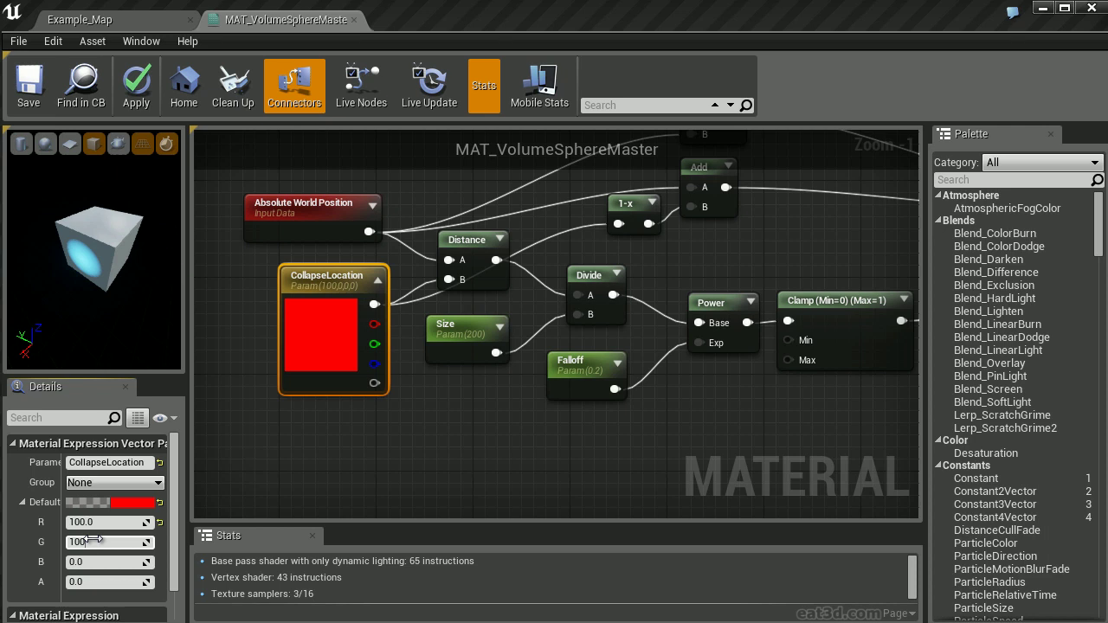
key(Return)
click(96, 542)
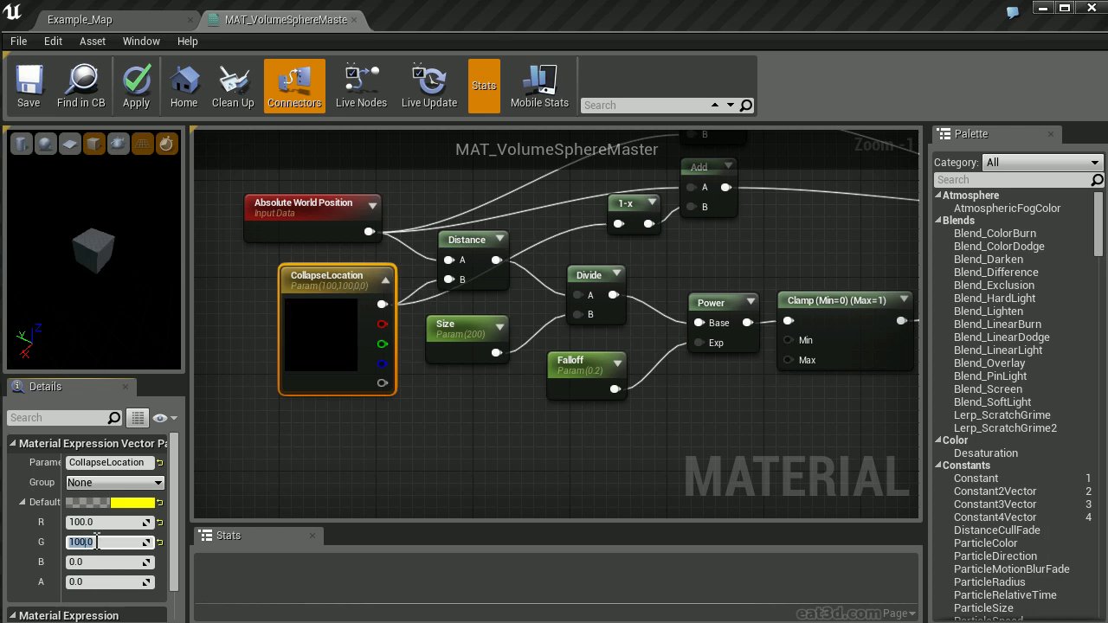
drag(124, 259, 302, 182)
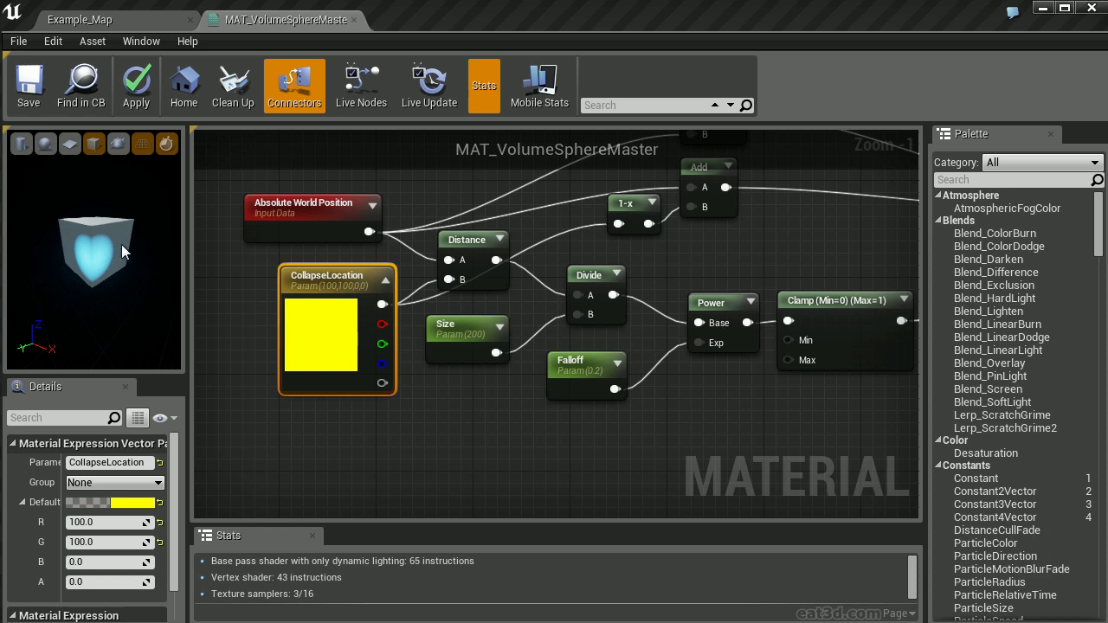
click(93, 562)
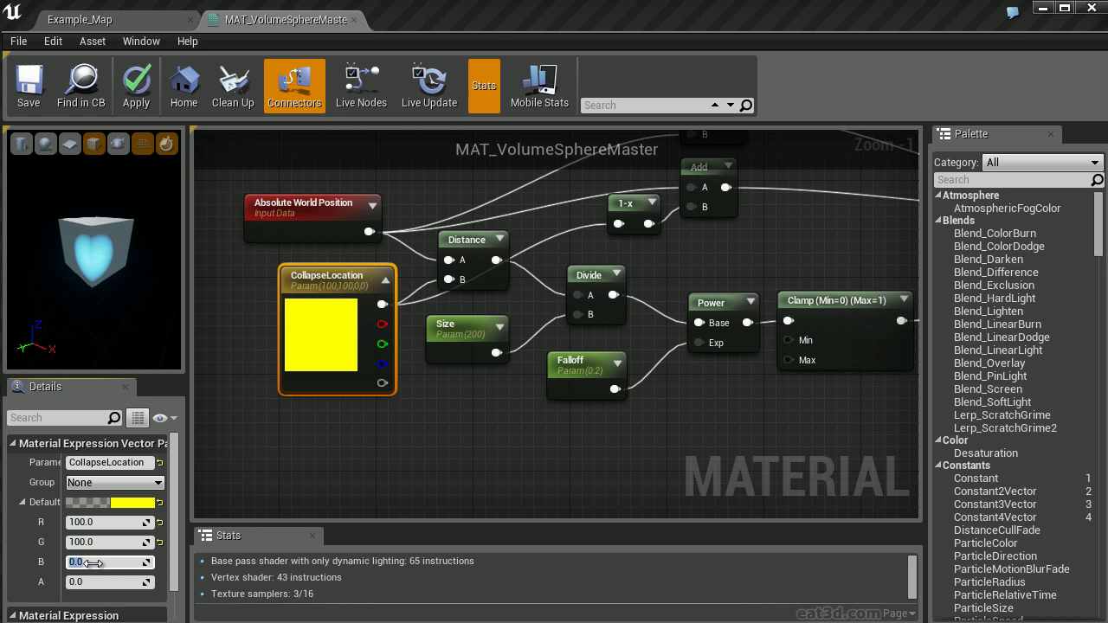
text(100)
key(Return)
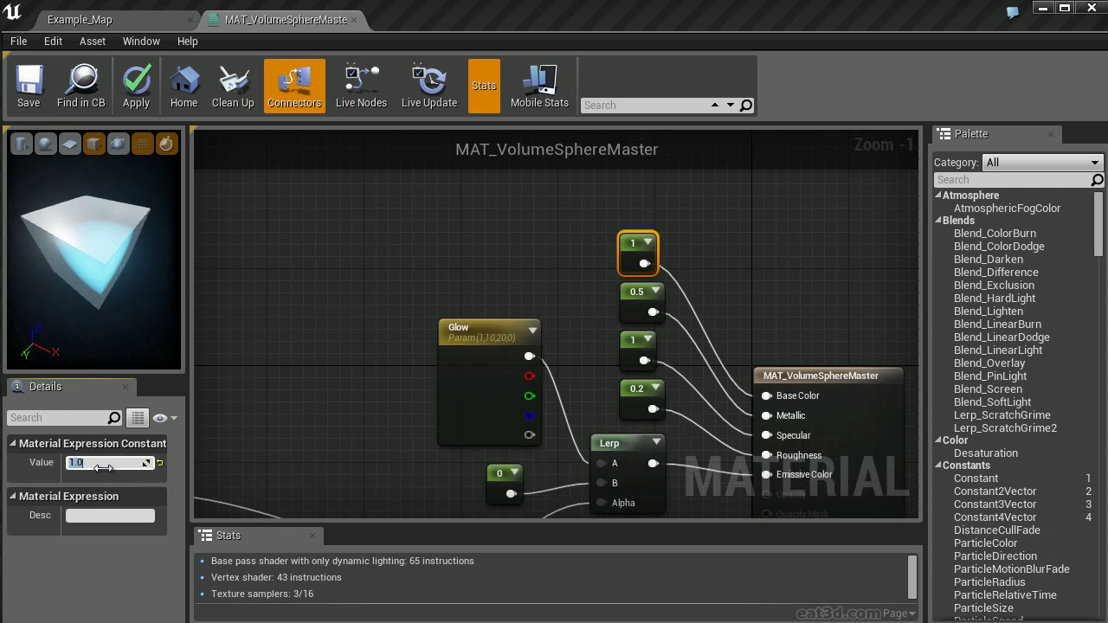
Step: Set the constant feeding Base Color to 0 and check the glow on the darkened cube
text(0)
key(Return)
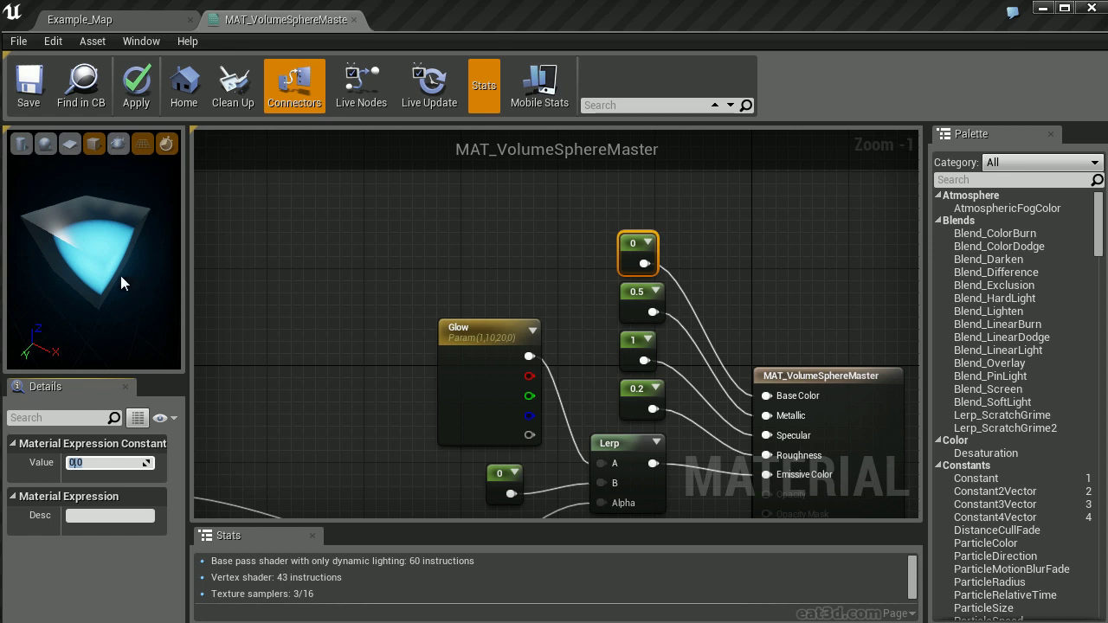
drag(120, 276, 106, 253)
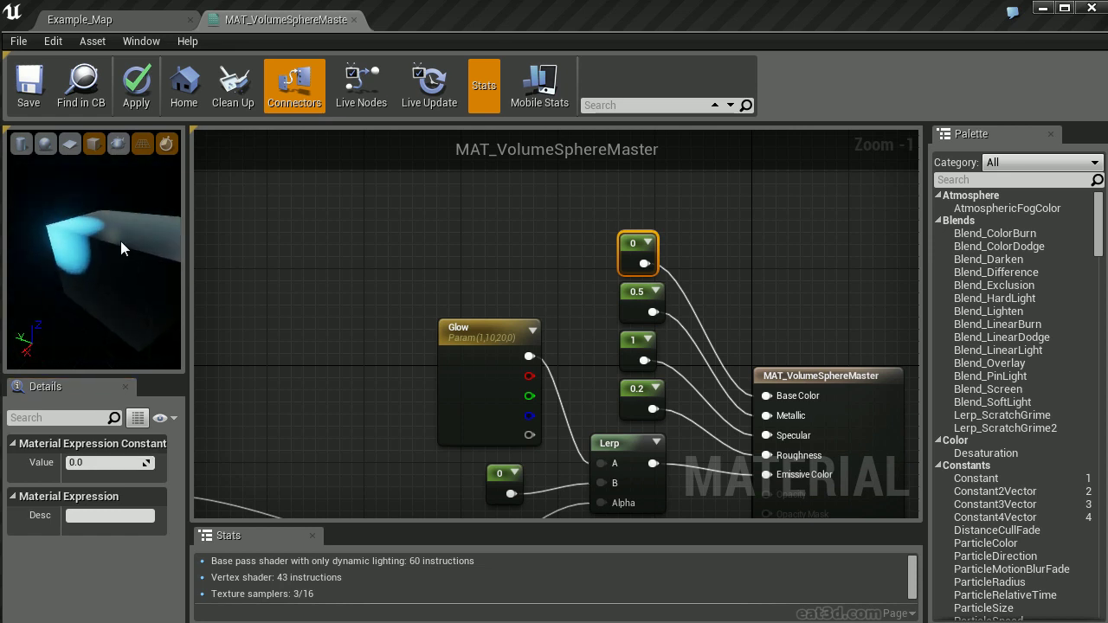
right_drag(358, 377, 358, 214)
right_drag(417, 319, 572, 159)
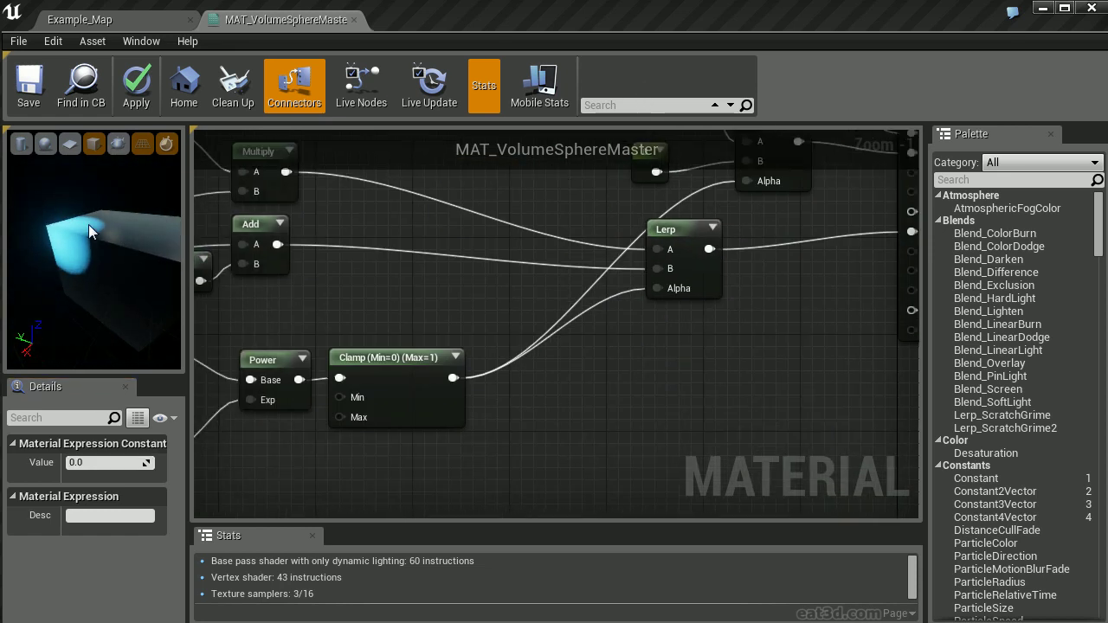
Step: Set the Falloff parameter's default value to 10 and inspect the cube's glow from several angles in the preview
right_drag(382, 298, 750, 226)
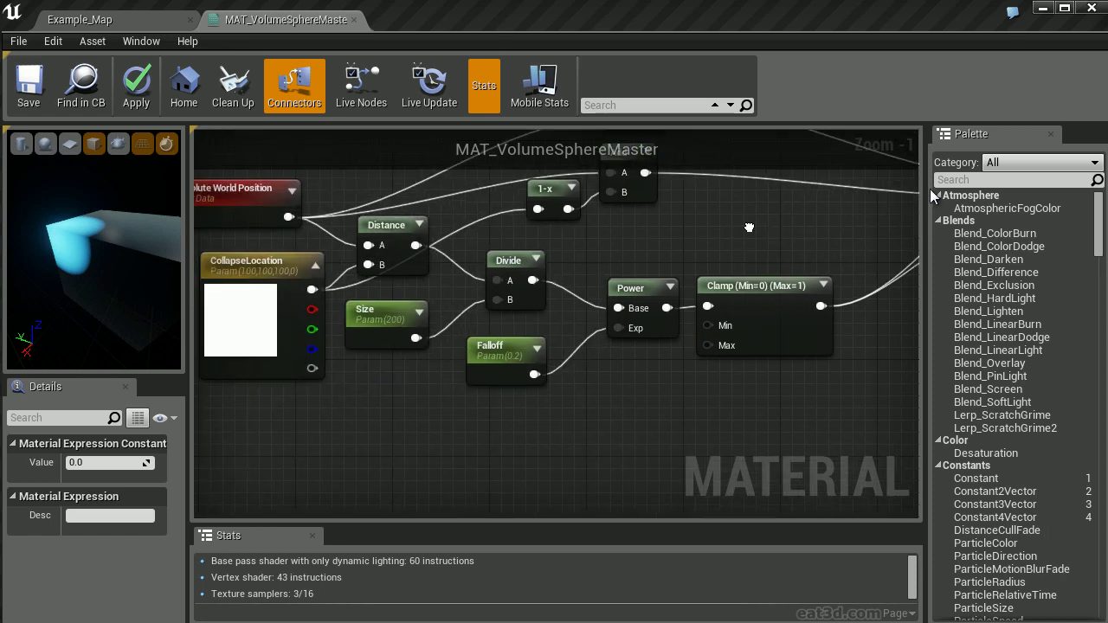
click(500, 355)
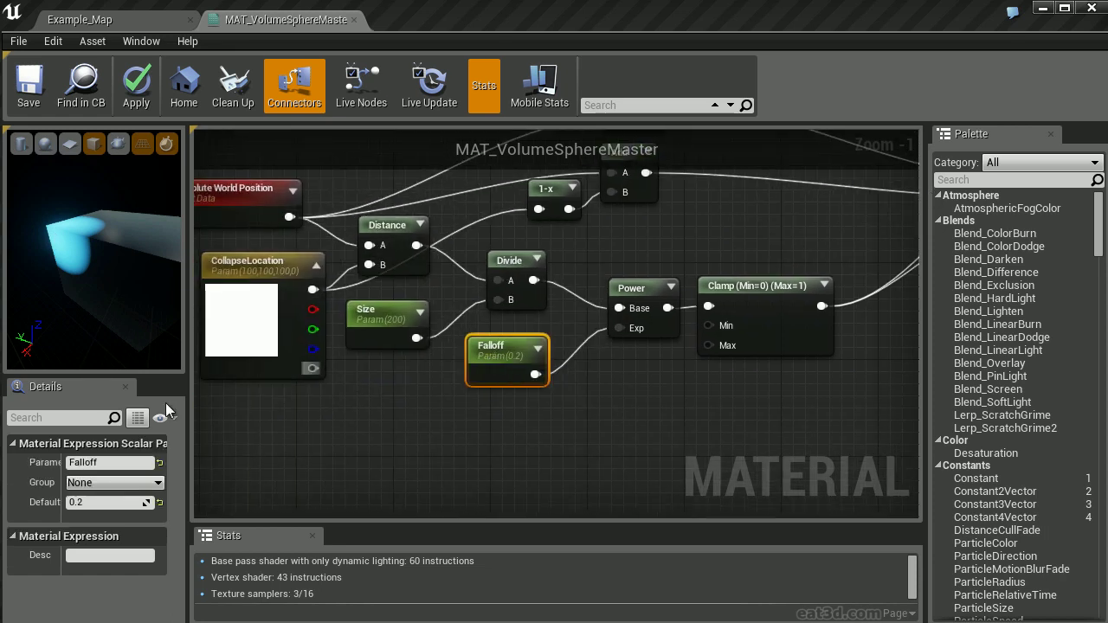
click(96, 507)
text(10)
key(Return)
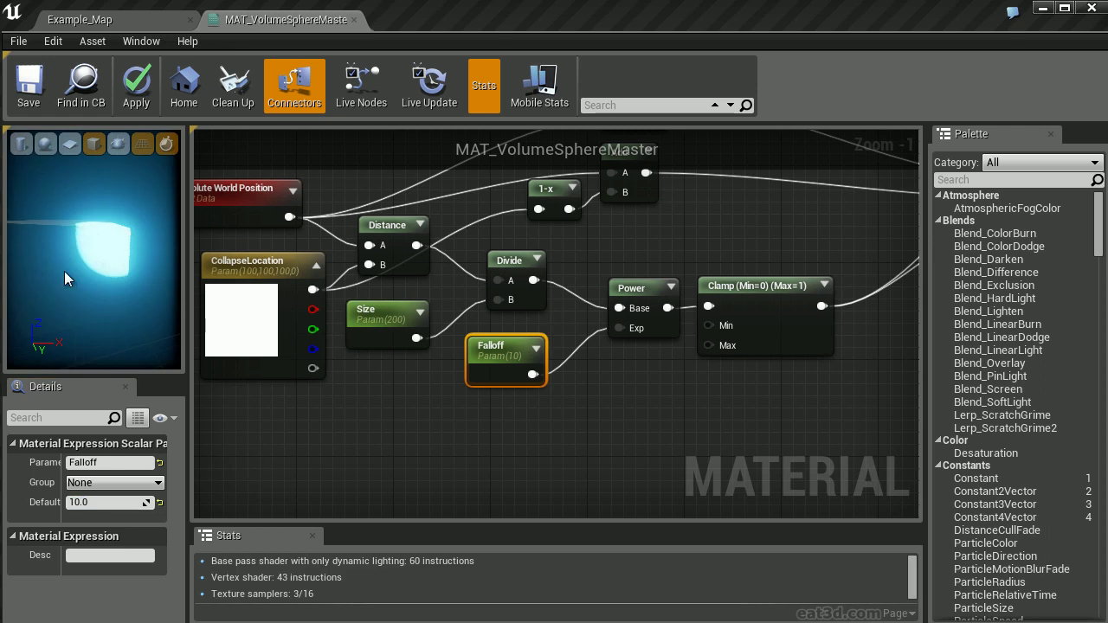
right_drag(64, 271, 64, 305)
drag(96, 256, 121, 256)
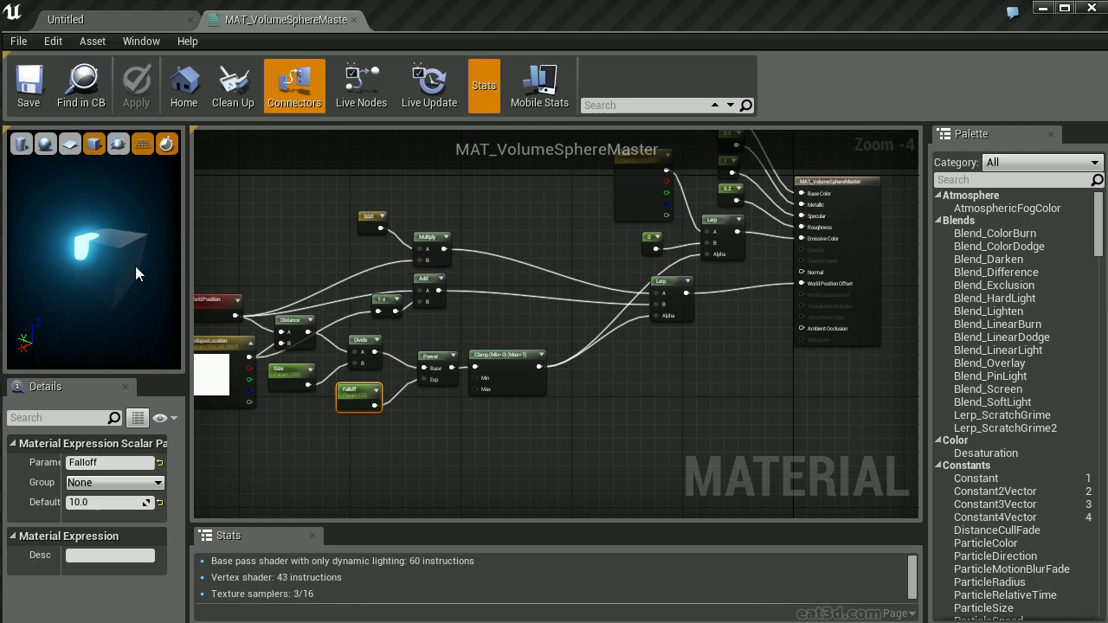
Step: Create a material instance from MAT_VolumeSphereMaster in the level editor's content browser, replacing its MAT name prefix with MIC
click(143, 19)
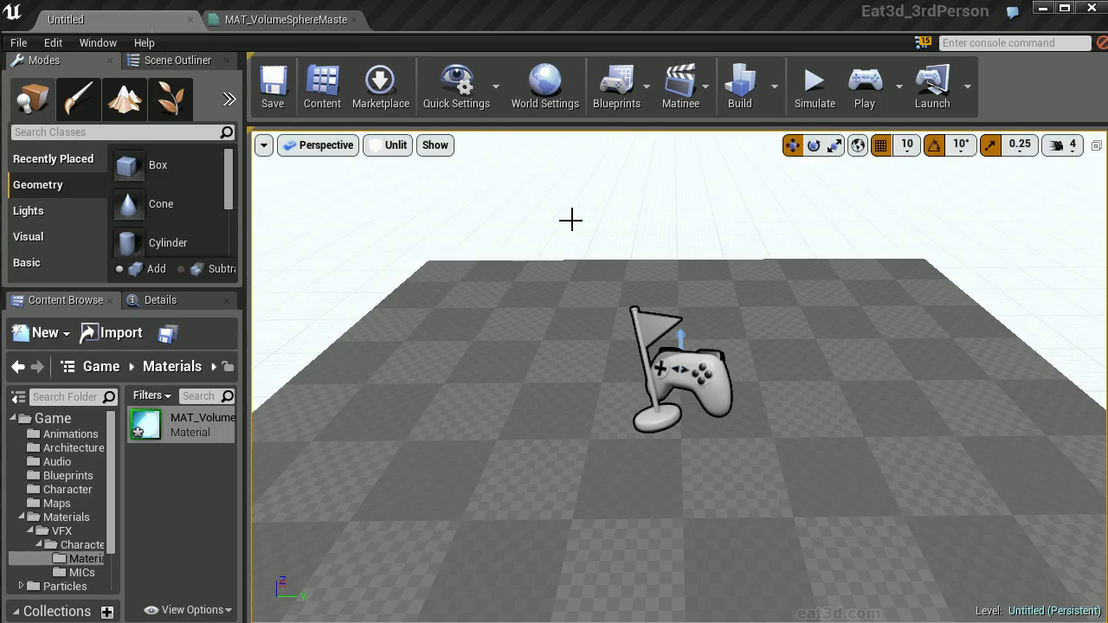
right_drag(592, 224, 789, 225)
click(181, 425)
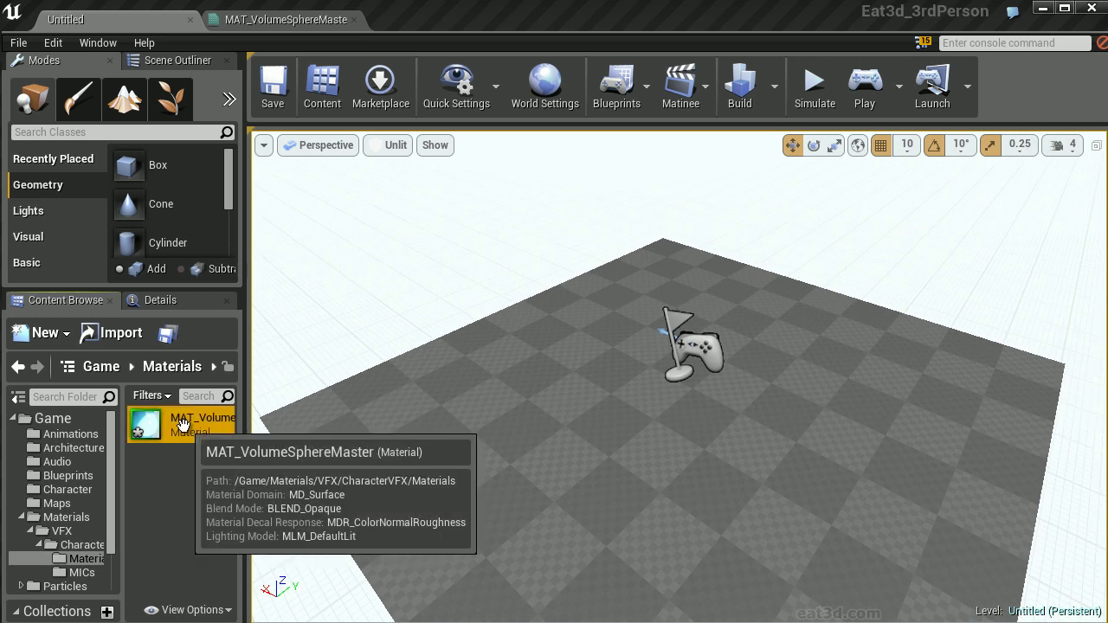
right_click(182, 423)
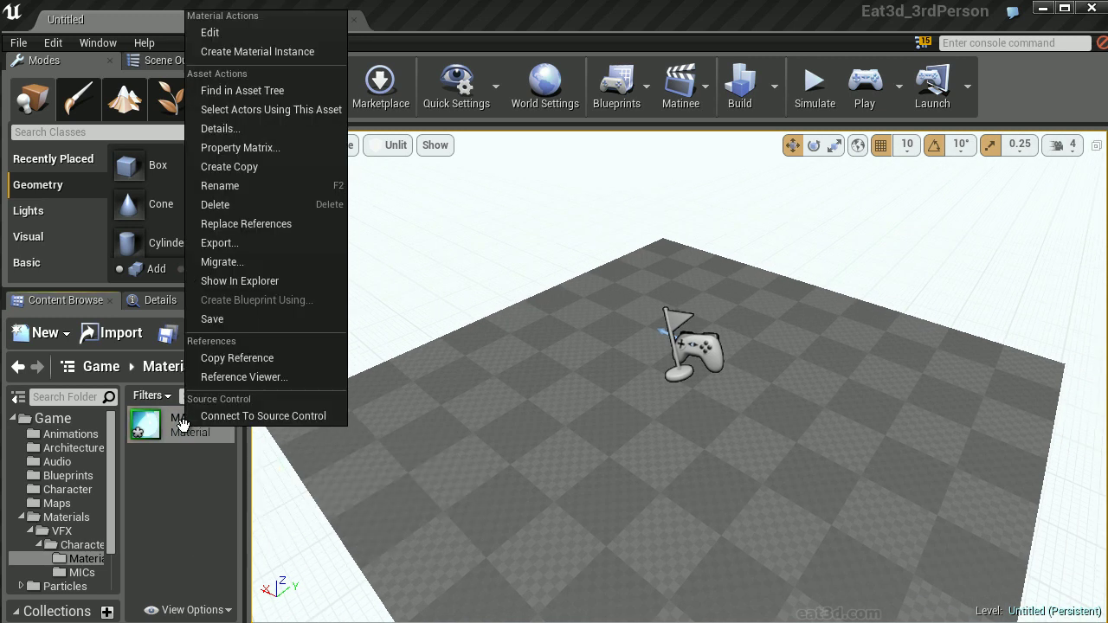
click(295, 53)
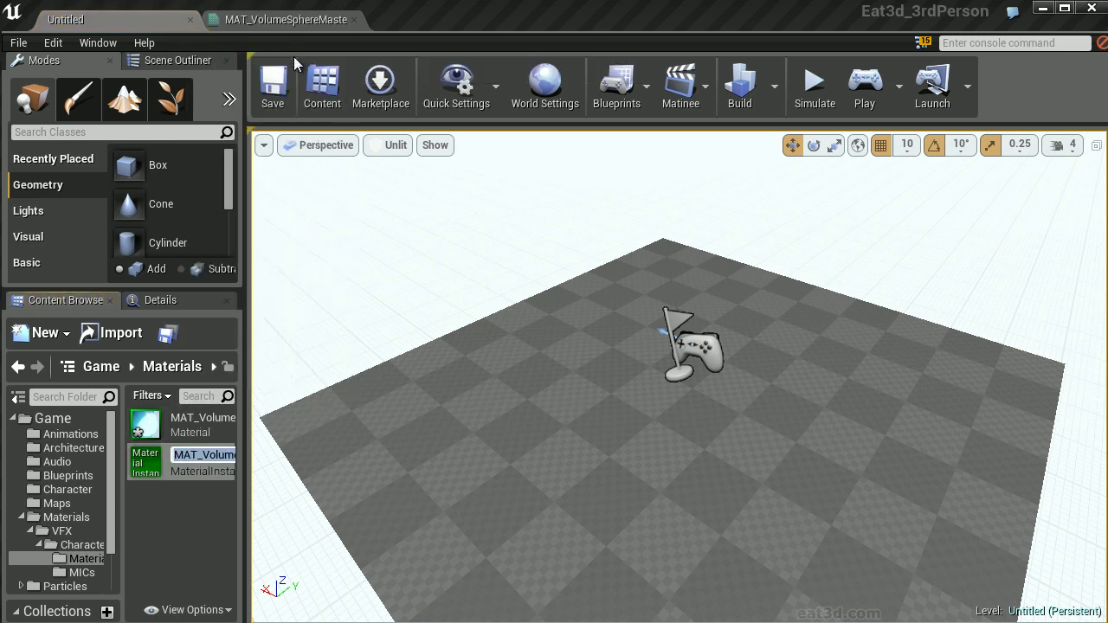
key(Home)
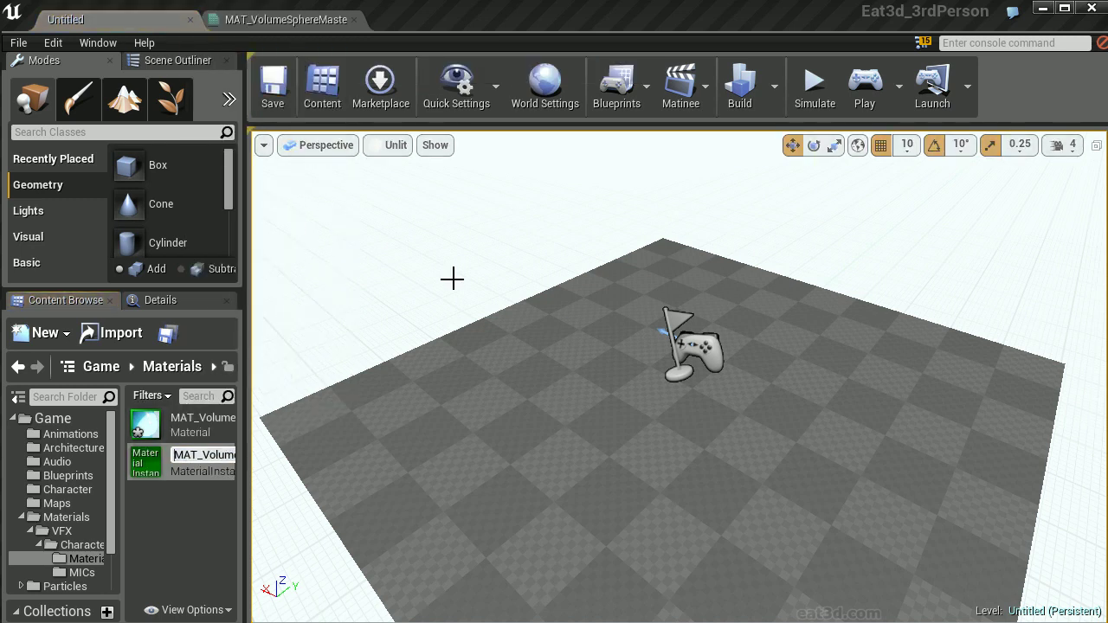
key(shift+Right)
key(shift+Right)
key(shift+Right)
text(MIC)
key(Return)
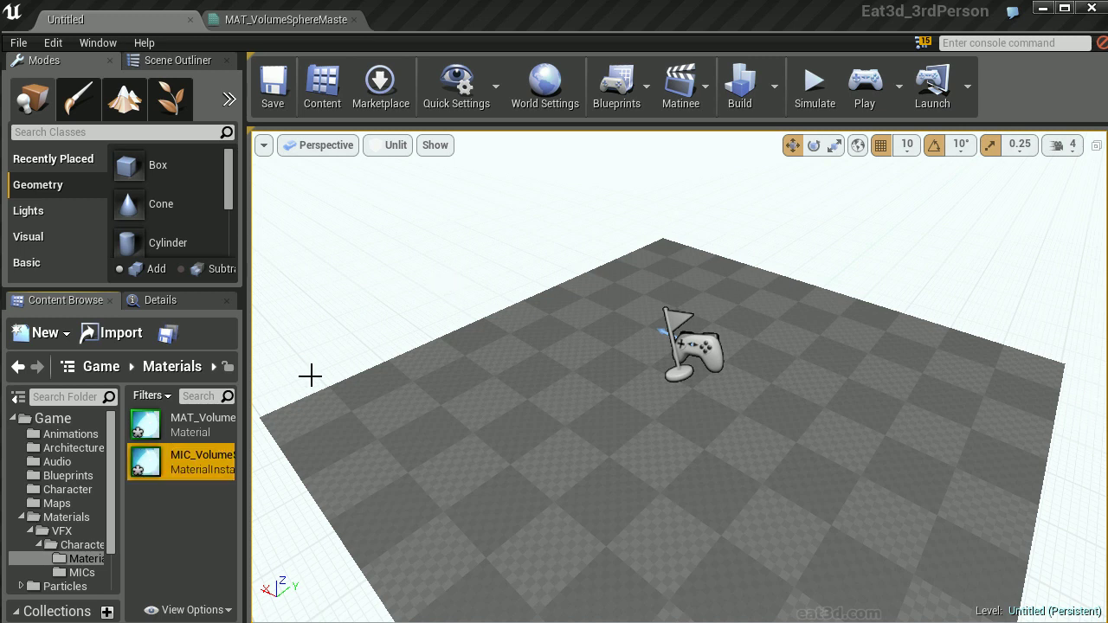
Step: Widen the content browser and rename the new material instance as MIC_VolumeSphere01
drag(246, 415, 444, 454)
right_click(421, 455)
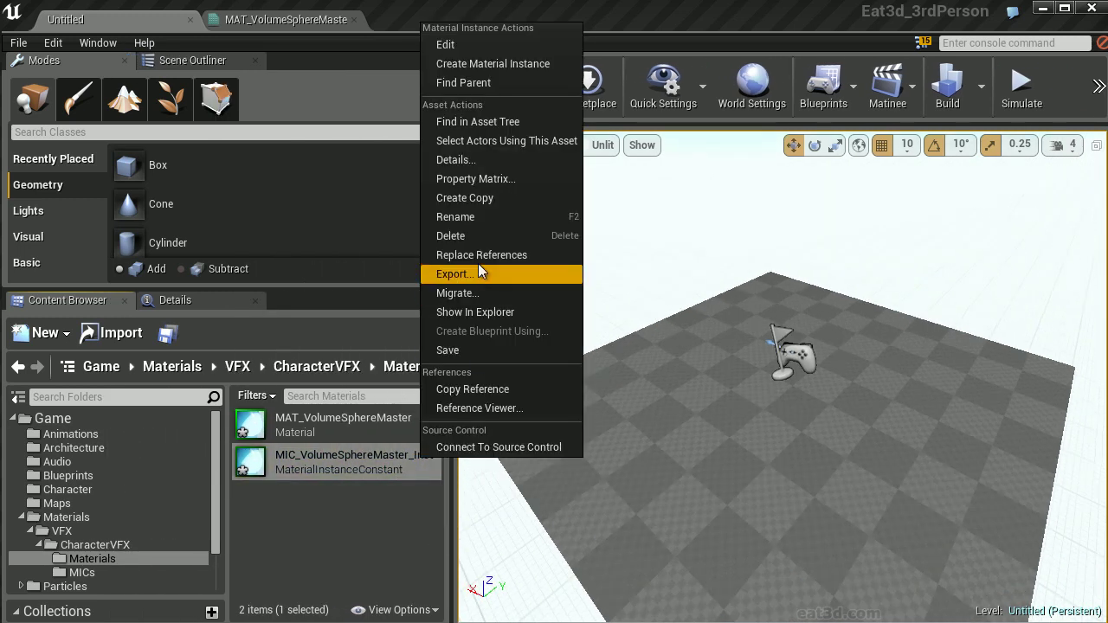
click(477, 217)
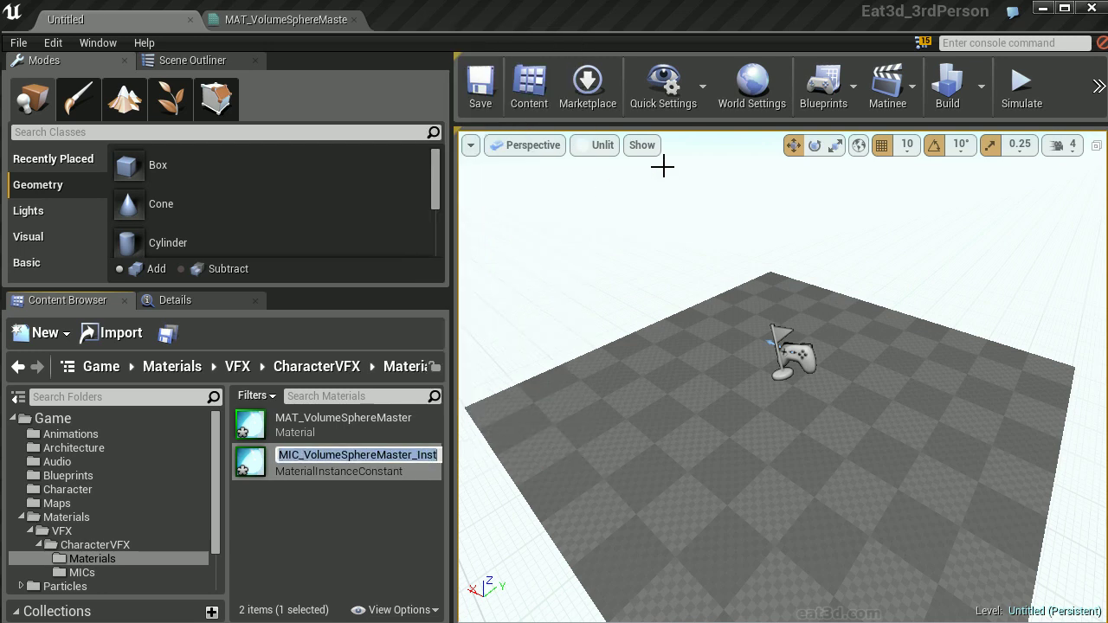
key(End)
key(ctrl+shift+Left)
key(ctrl+shift+Left)
text(01)
key(Return)
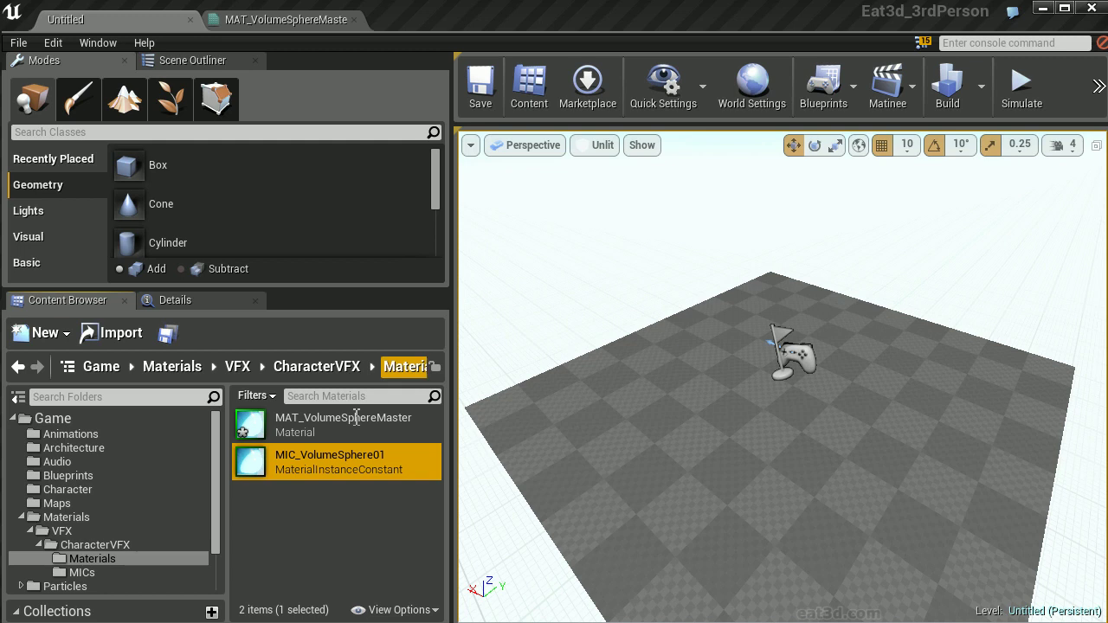
Step: Move MIC_VolumeSphere01 into the CharacterVFX MICs folder and open that folder
drag(290, 465, 98, 575)
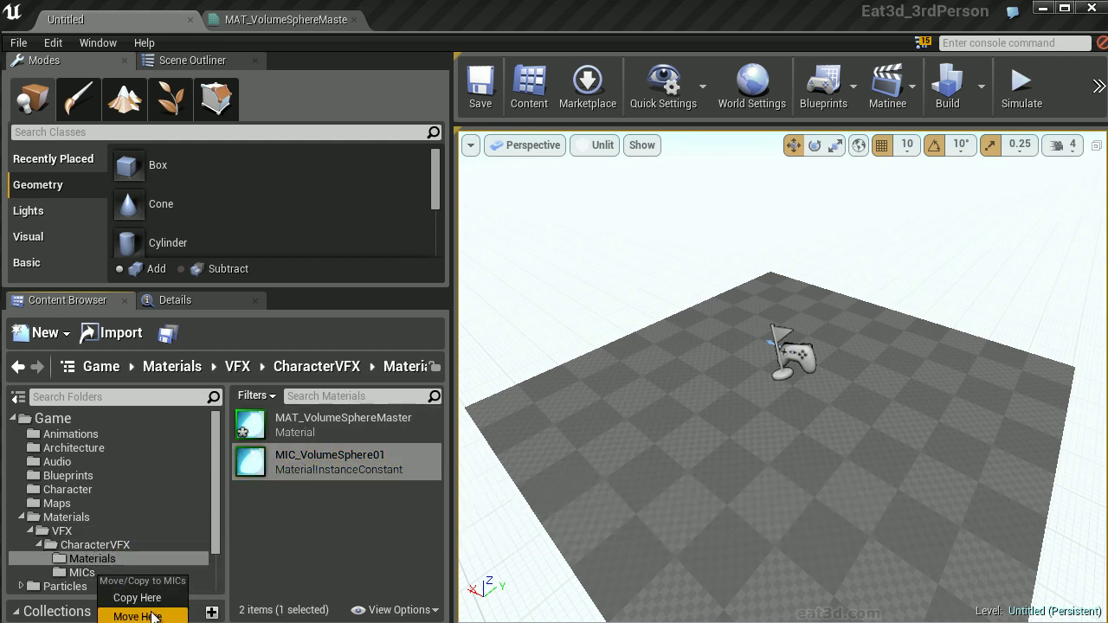
click(152, 616)
click(95, 572)
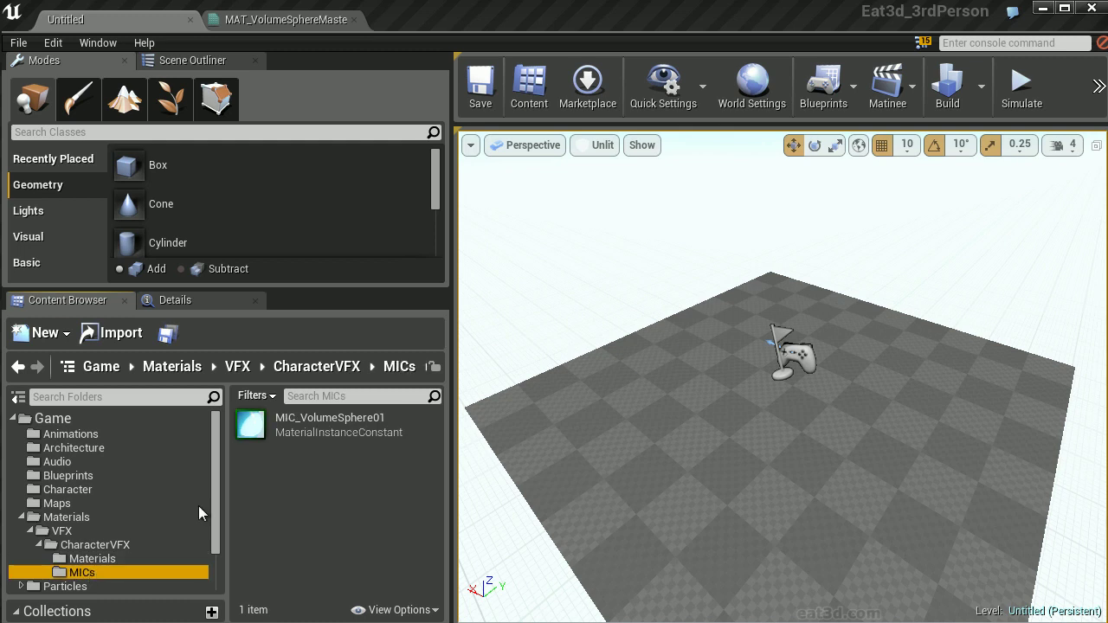
Step: Assign MIC_VolumeSphere01 to material Element 0 of the HeroTPP skeletal mesh and close the mesh editor
click(307, 431)
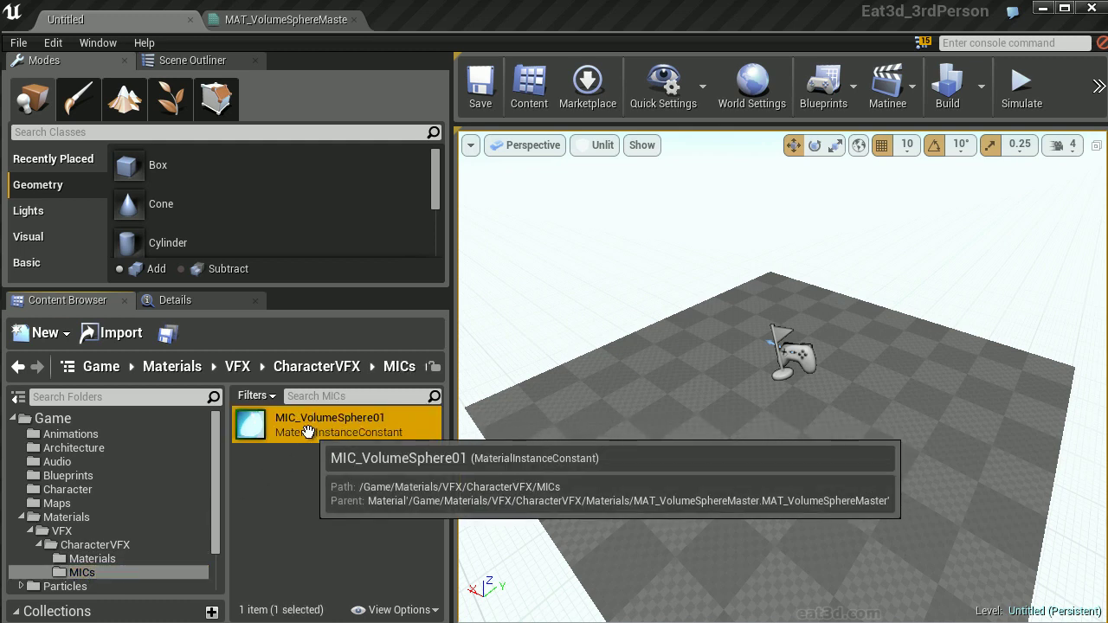
click(92, 490)
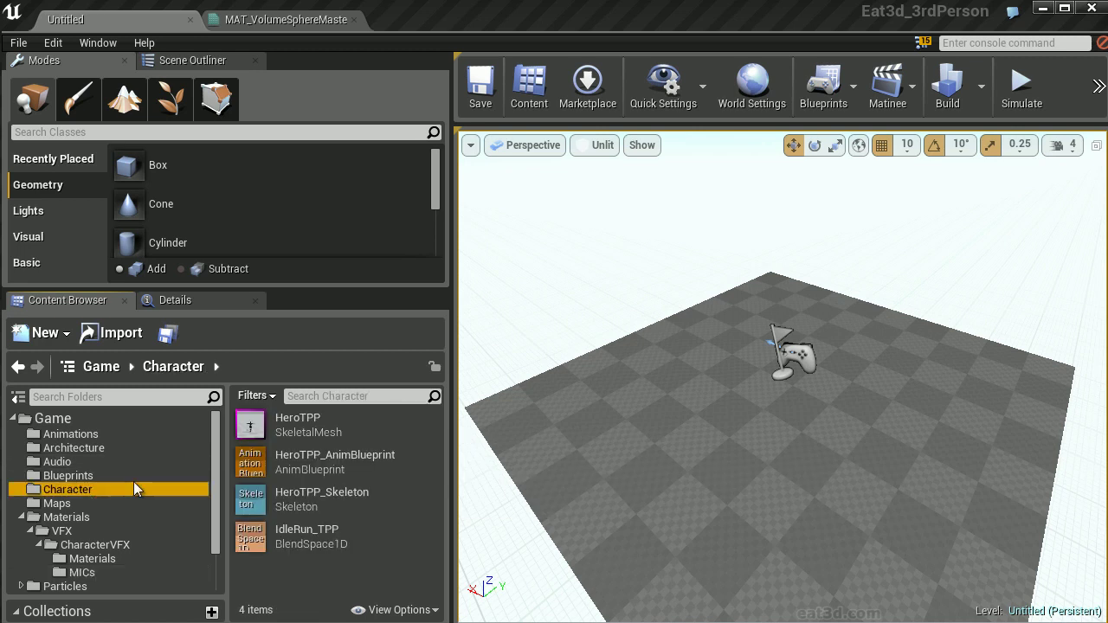
double_click(319, 429)
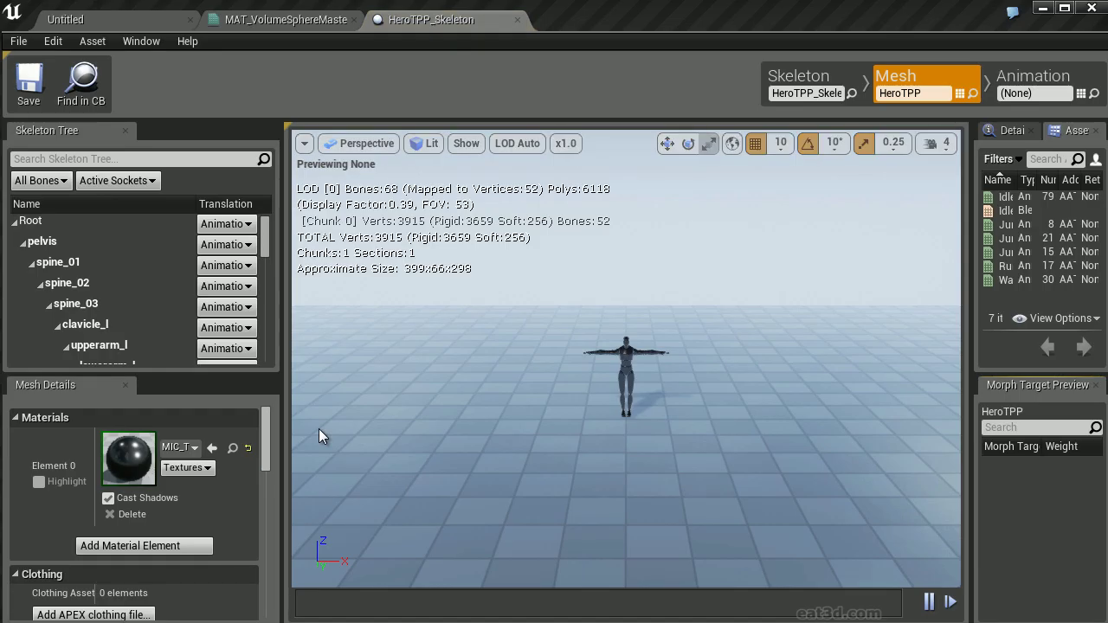
click(180, 447)
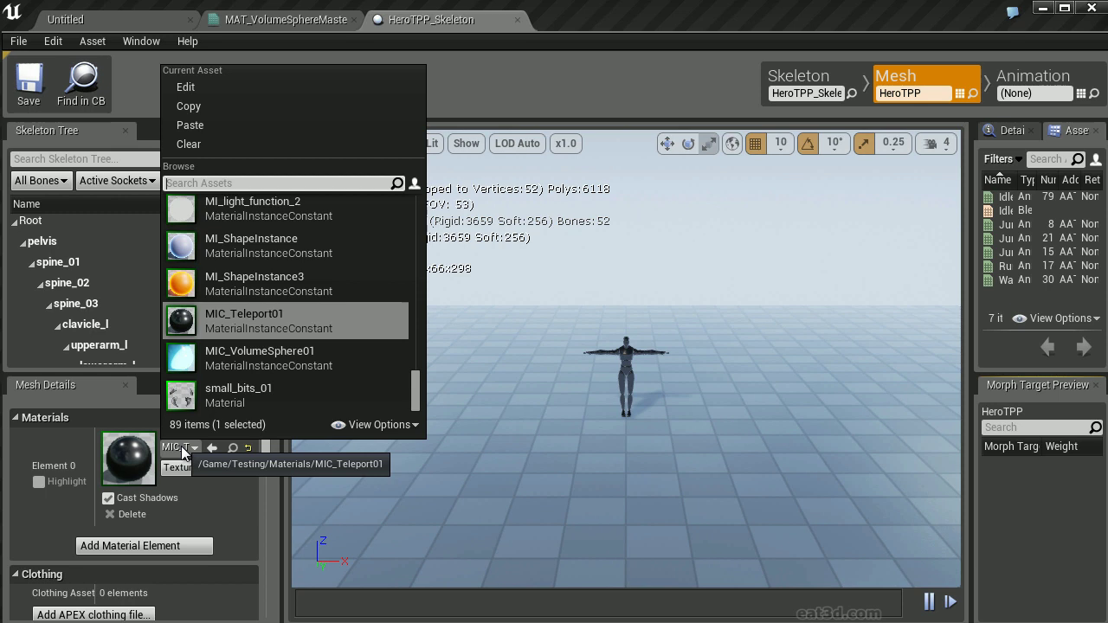
key(ctrl+v)
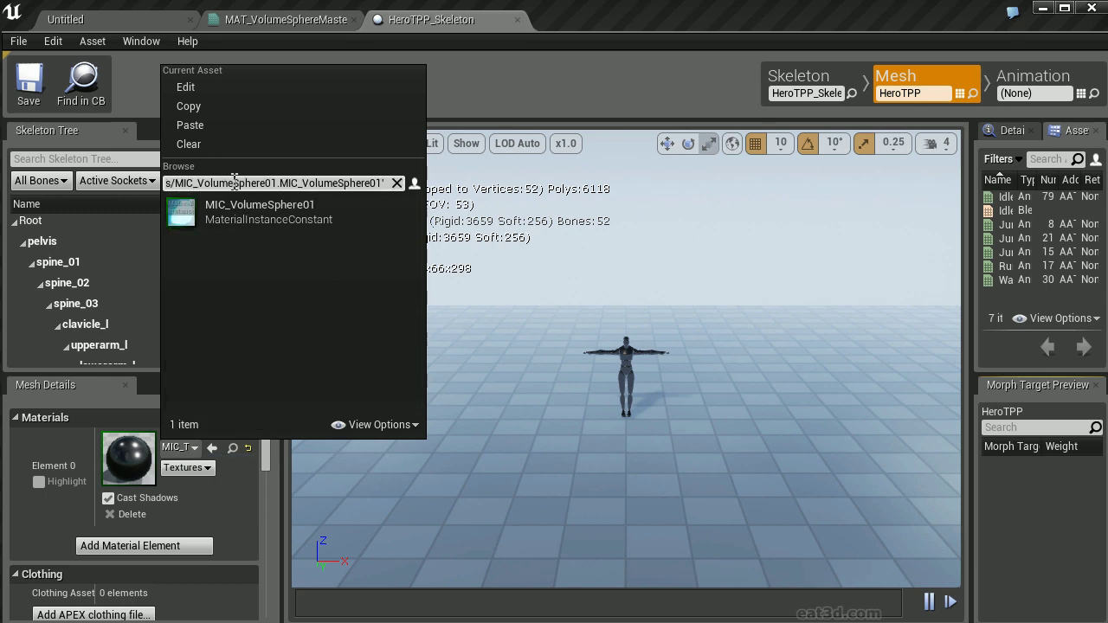
key(Return)
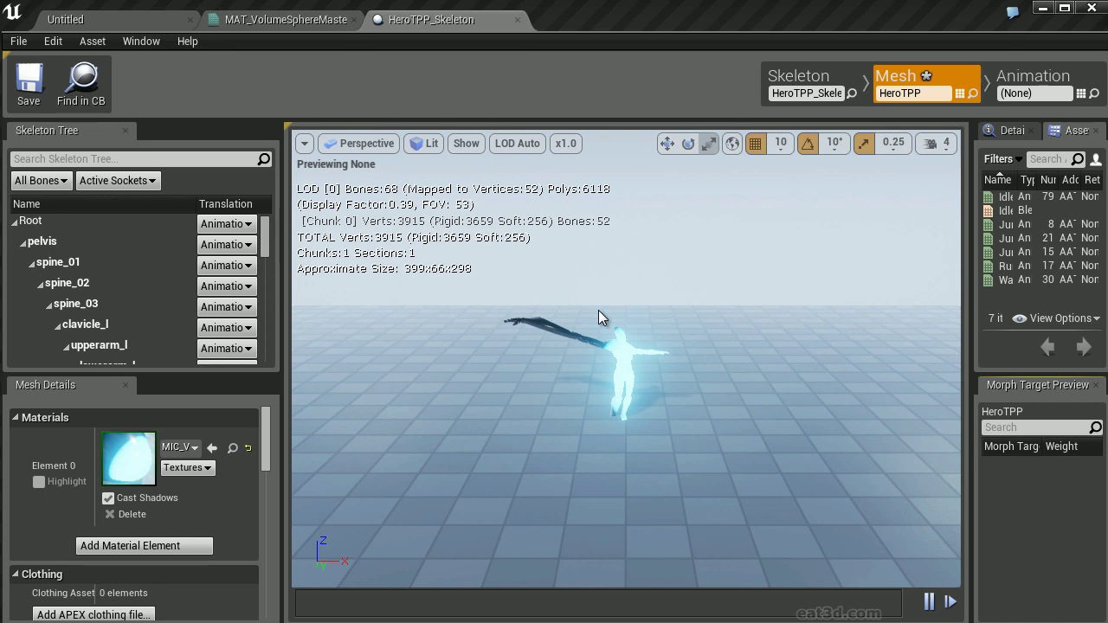
click(517, 20)
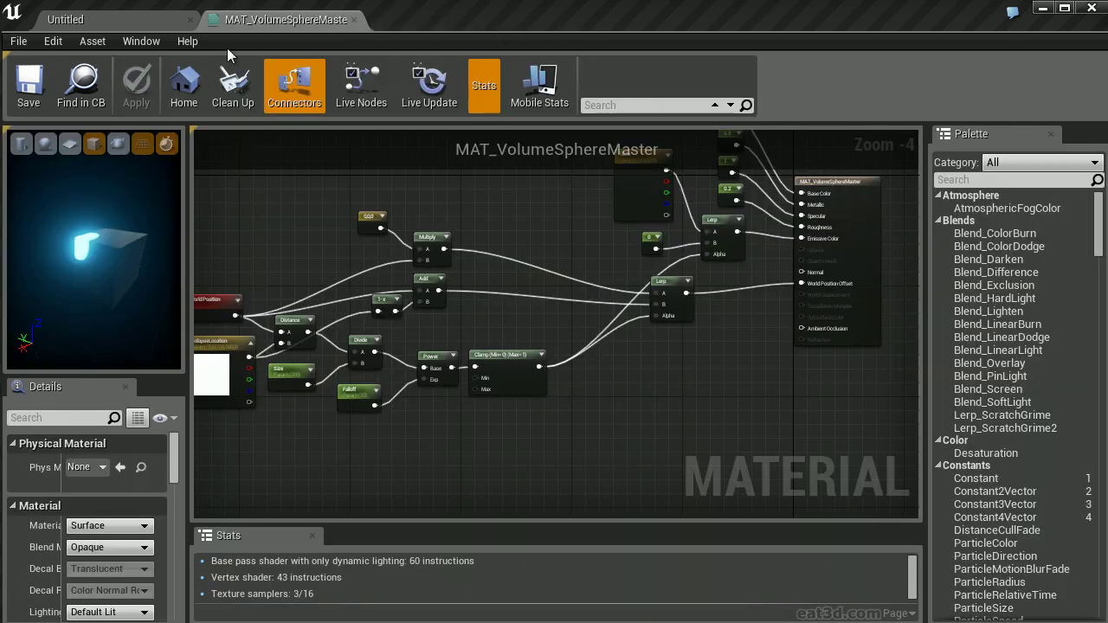
Step: Play the untitled level to examine how the volume sphere material affects the moving character, and end the play session
click(131, 25)
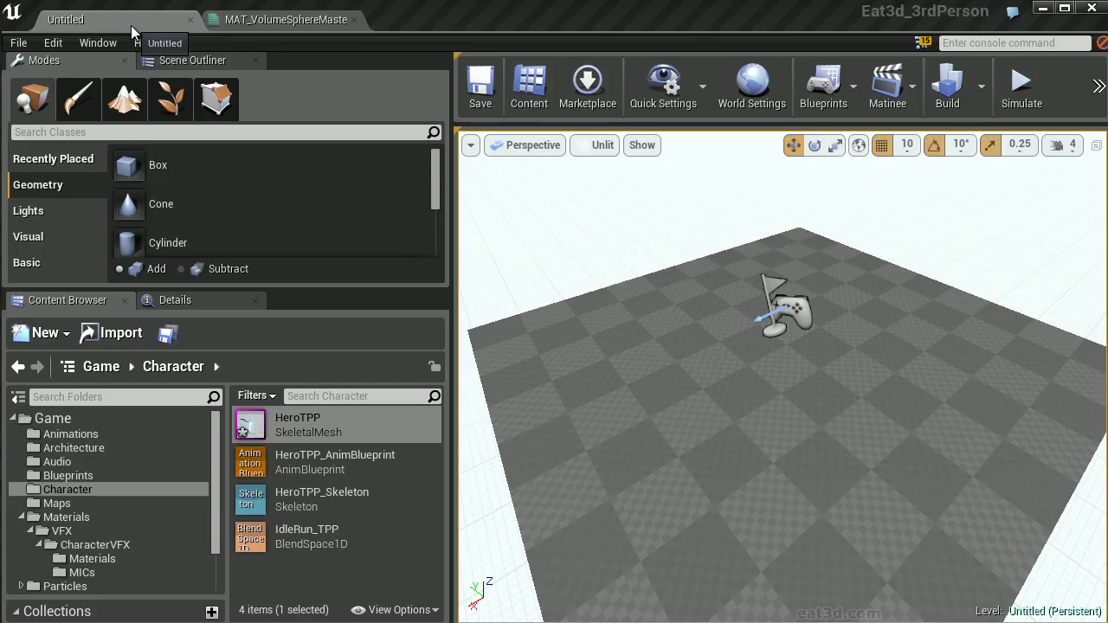
click(1099, 86)
click(1103, 138)
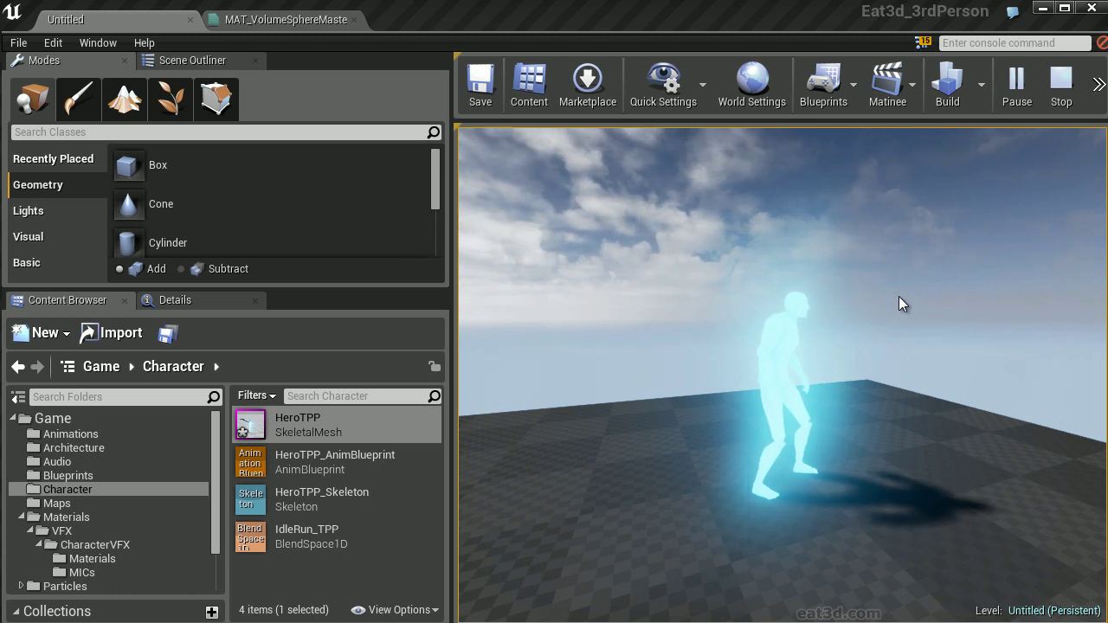
key(Escape)
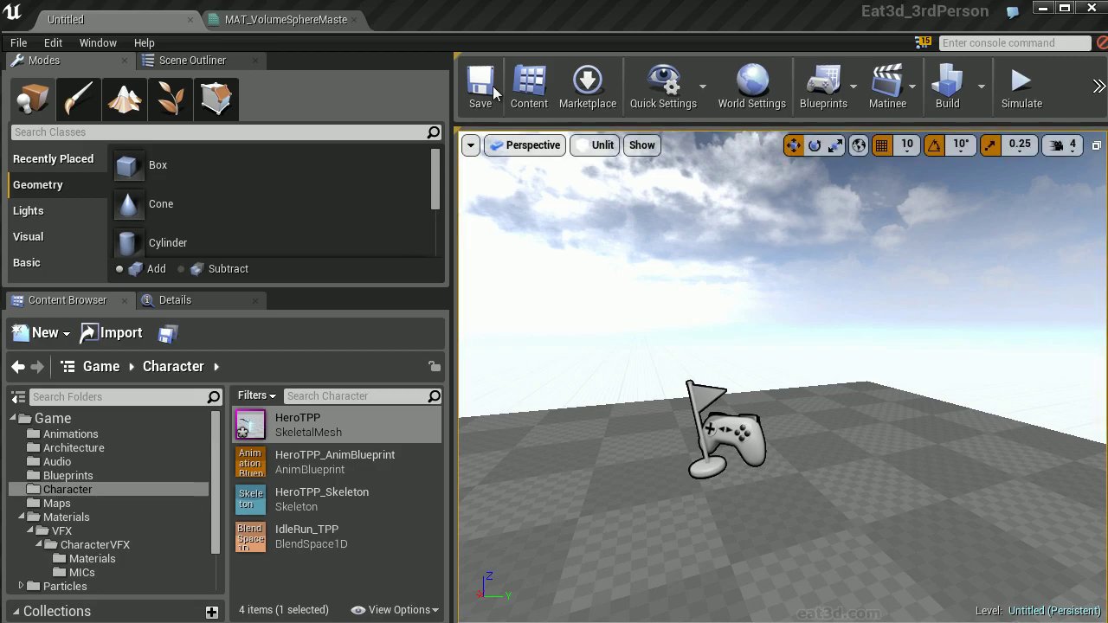
Step: In MAT_VolumeSphereMaster, disconnect the Clamp from the World Position Offset Lerp's Alpha and add a Subtract node near the Clamp
click(332, 28)
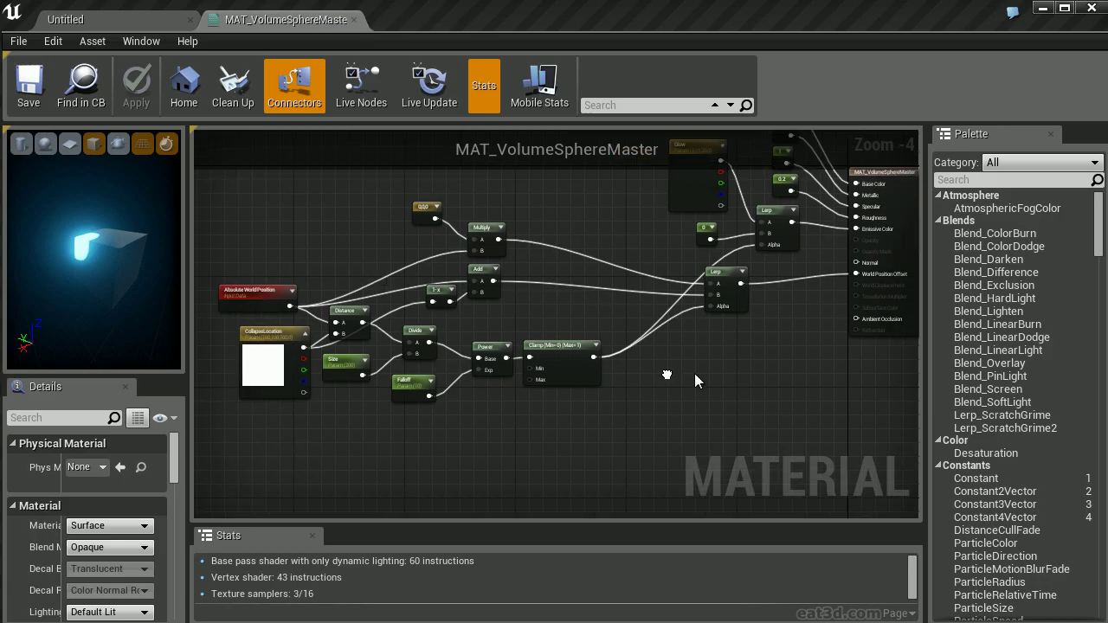
scroll(591, 386, up, 4)
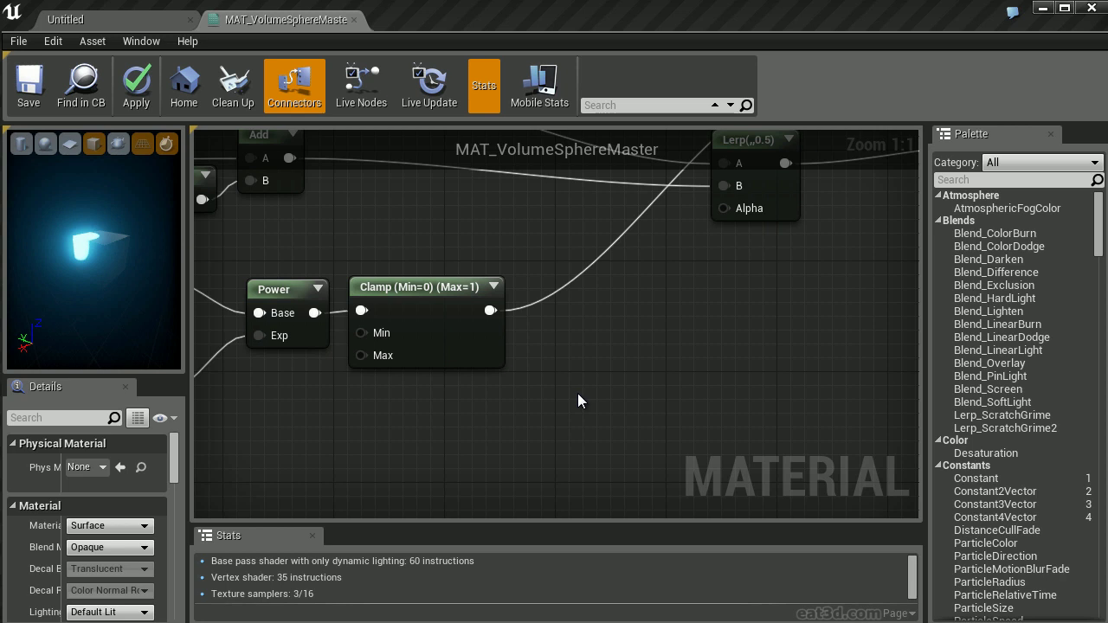
right_click(617, 340)
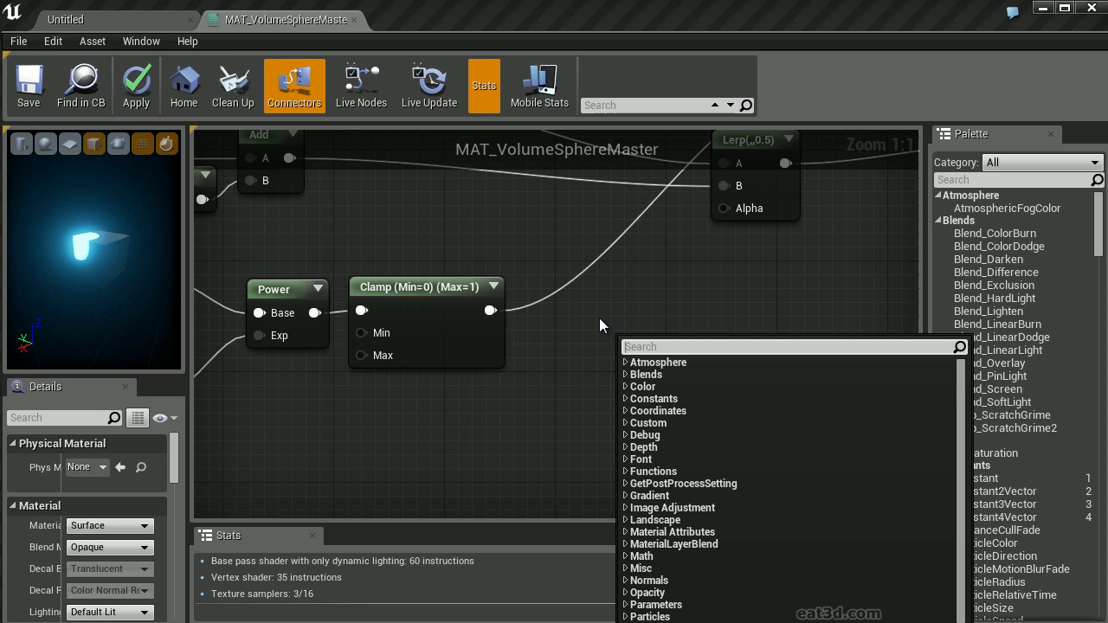
text(subtract)
key(Return)
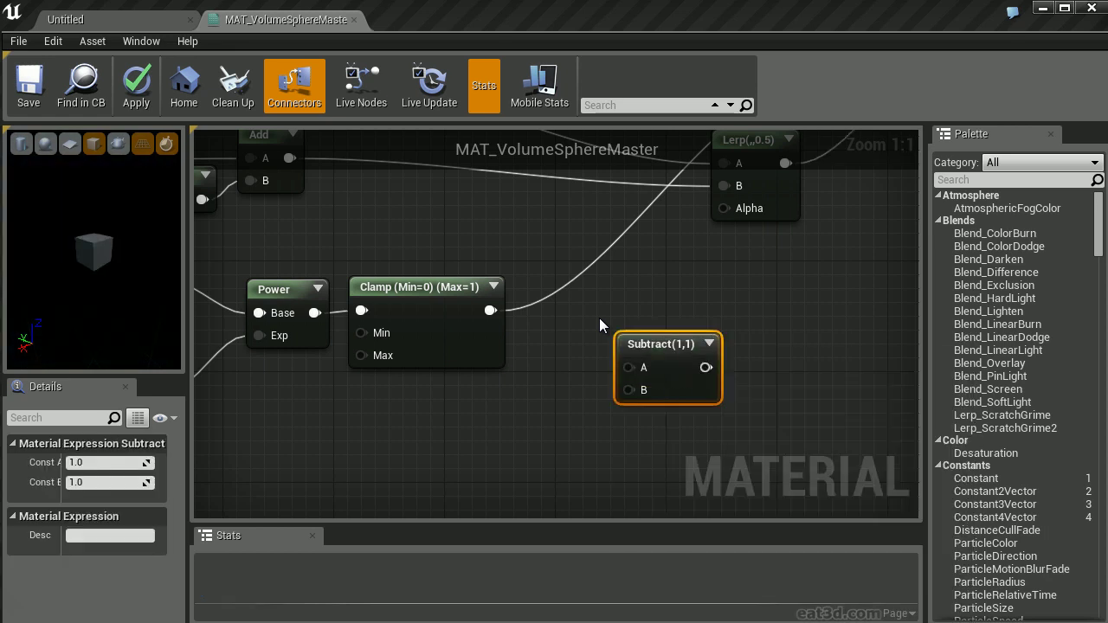
Step: Add a constant with value 1, collapse its preview, and connect it to the Subtract node's B input
right_drag(515, 438, 575, 385)
key(1)
click(540, 360)
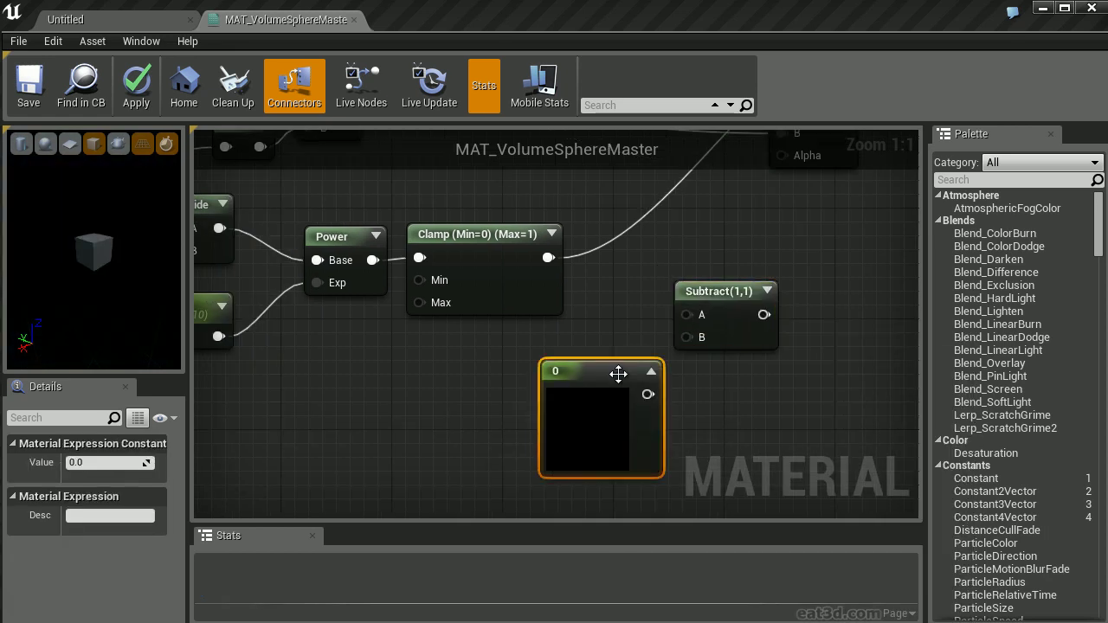
click(79, 462)
text(1)
key(Return)
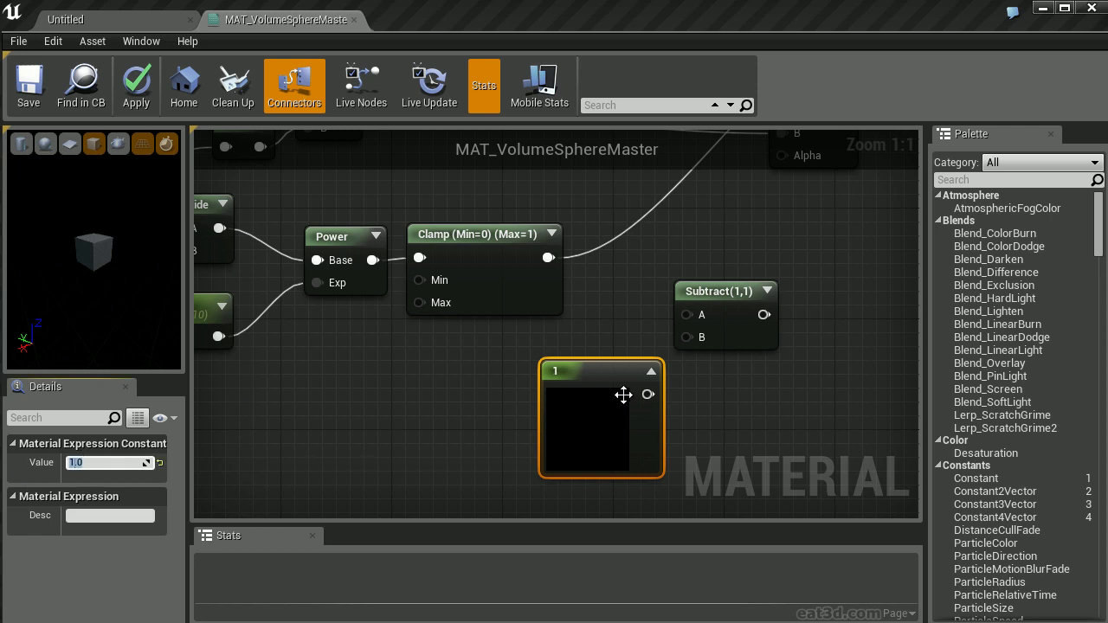
click(651, 371)
drag(569, 395, 685, 339)
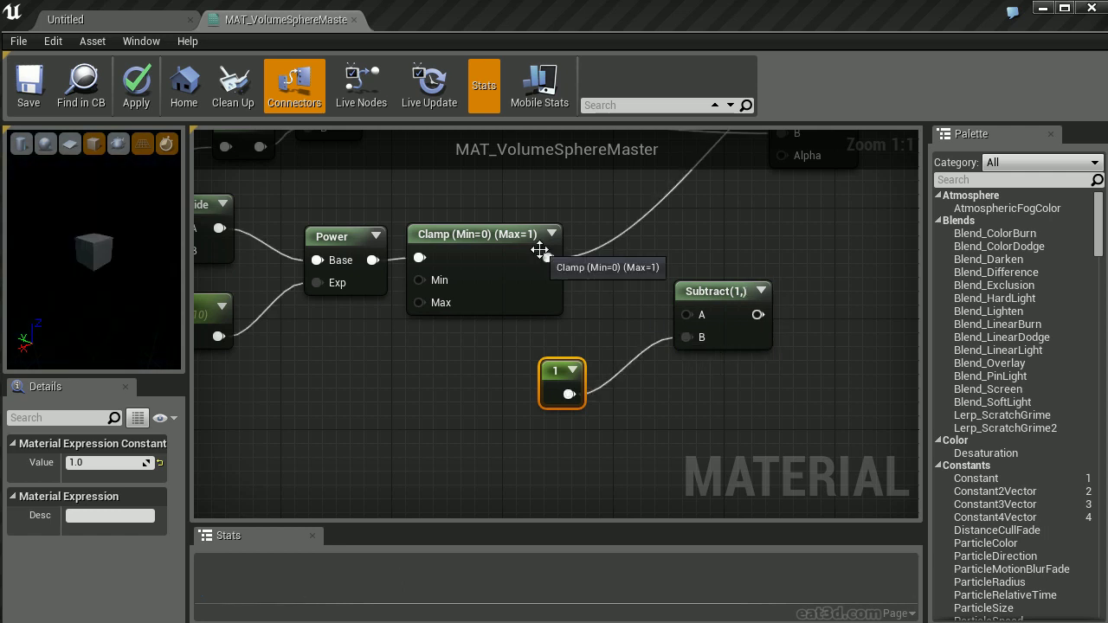
Step: Wire the Clamp output through Subtract's A input into the World Position Offset Lerp's Alpha, tidy the nodes, and apply the material
drag(546, 257, 609, 285)
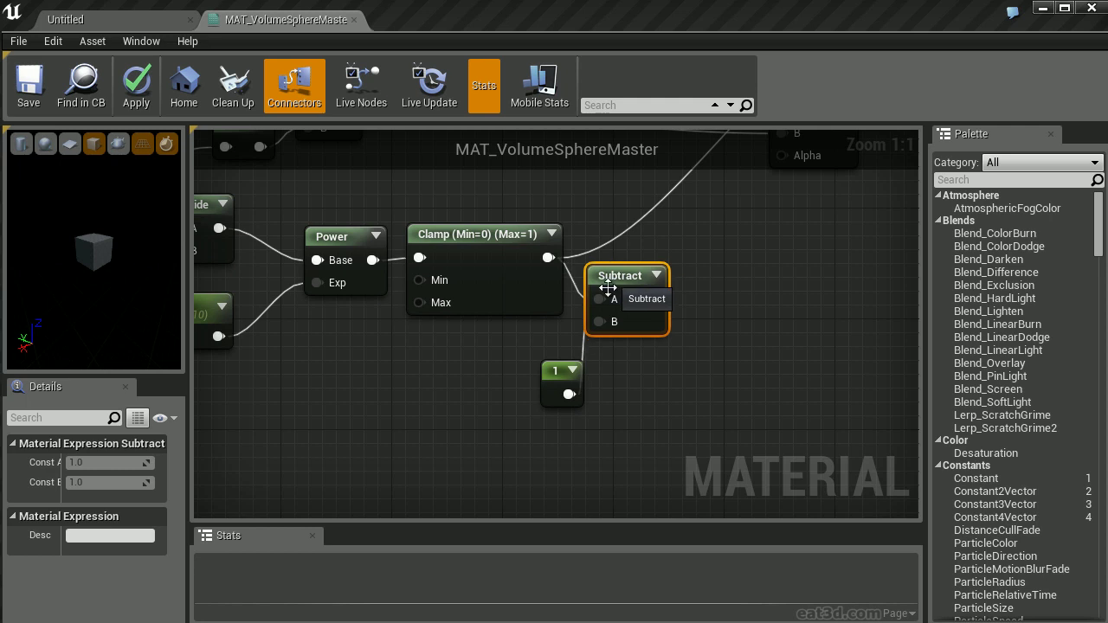
drag(554, 382, 517, 357)
right_drag(708, 265, 553, 384)
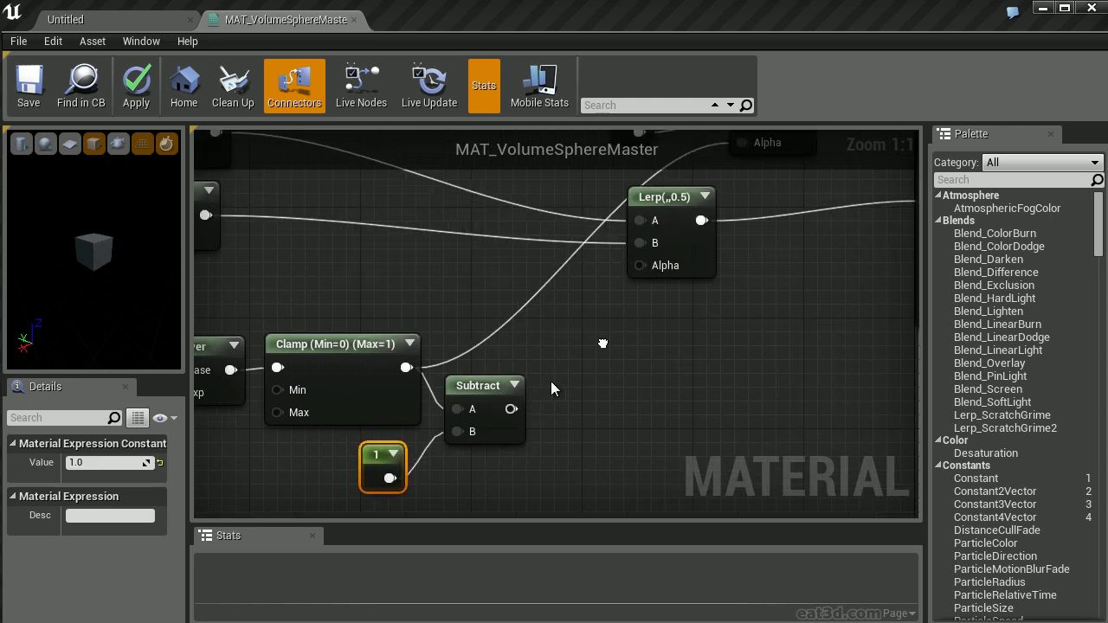
drag(500, 417, 627, 274)
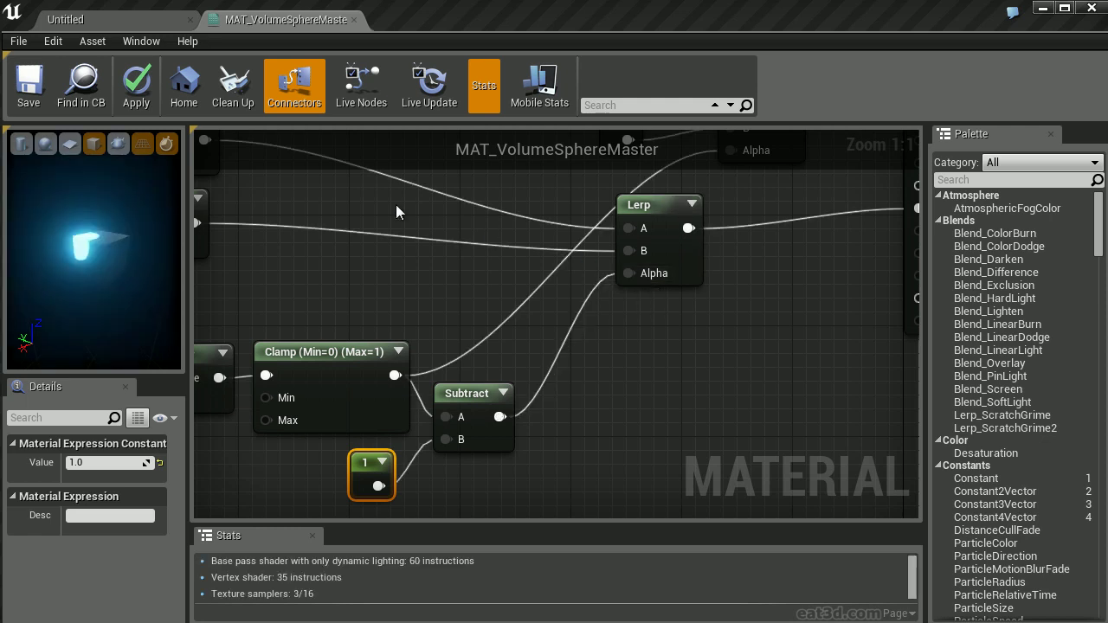
click(144, 97)
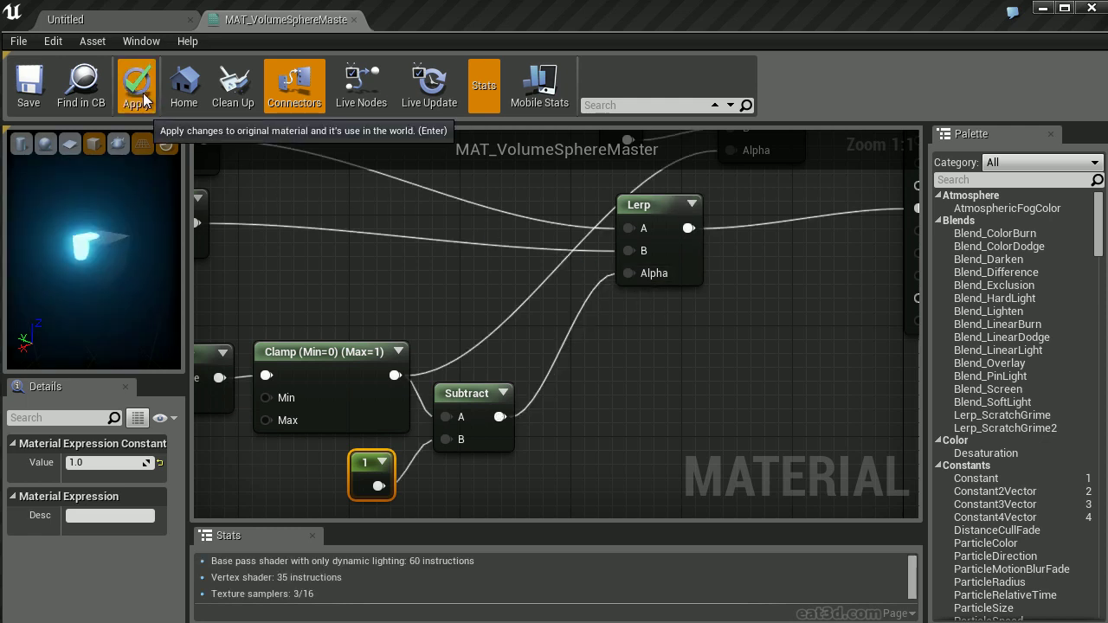
Step: In the running untitled level, move and jump the character around to examine the inverted collapse mask, and end the play session
click(145, 21)
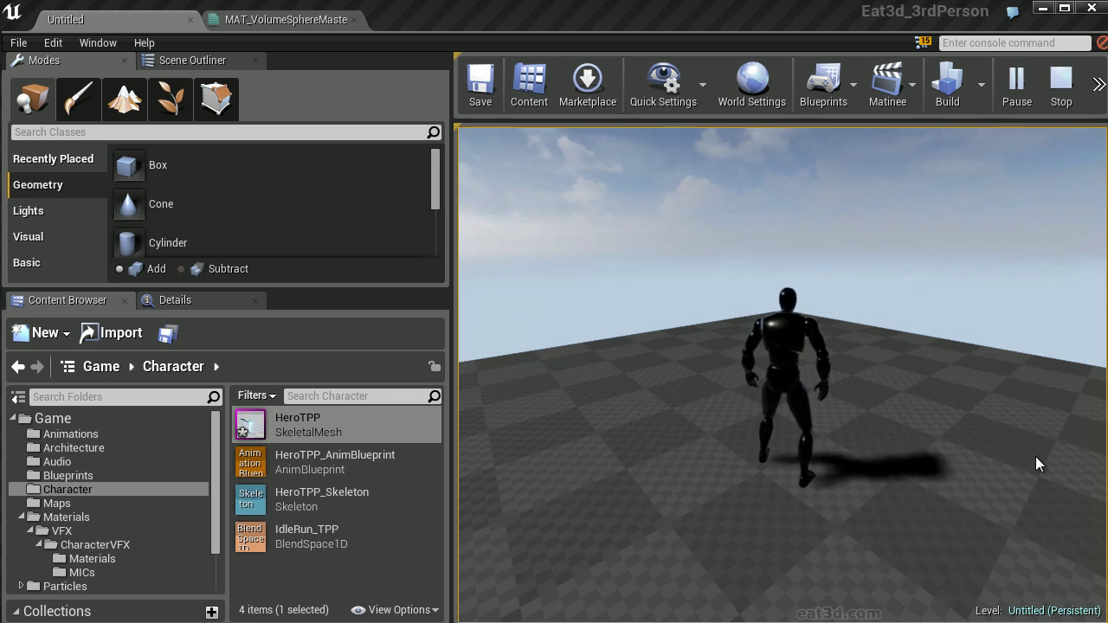
key(w)
drag(1036, 458, 528, 421)
key(a)
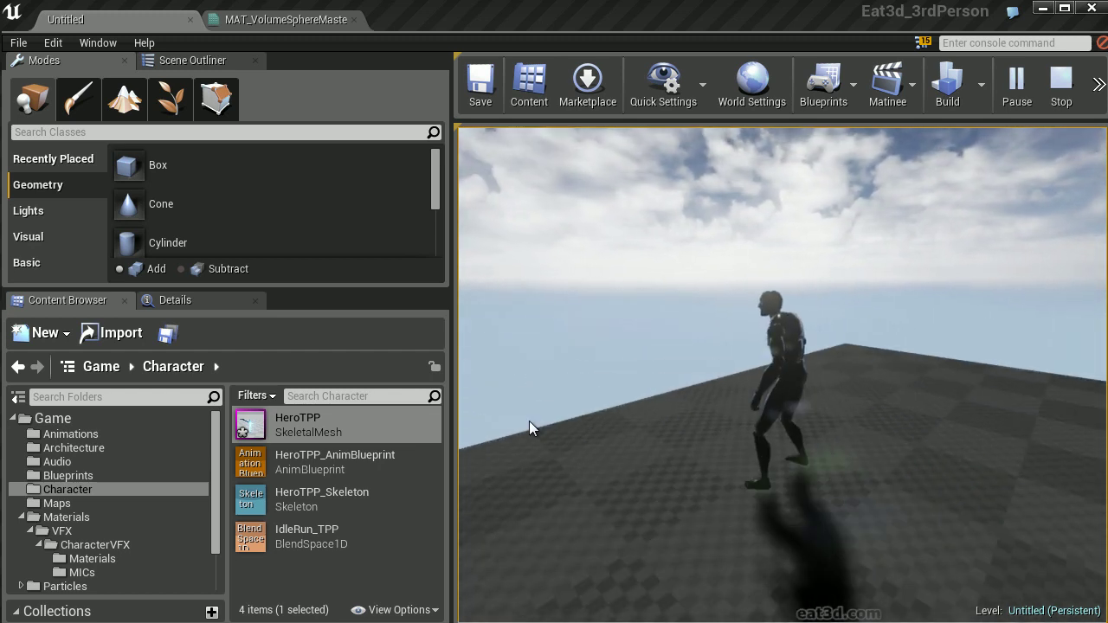
key(d)
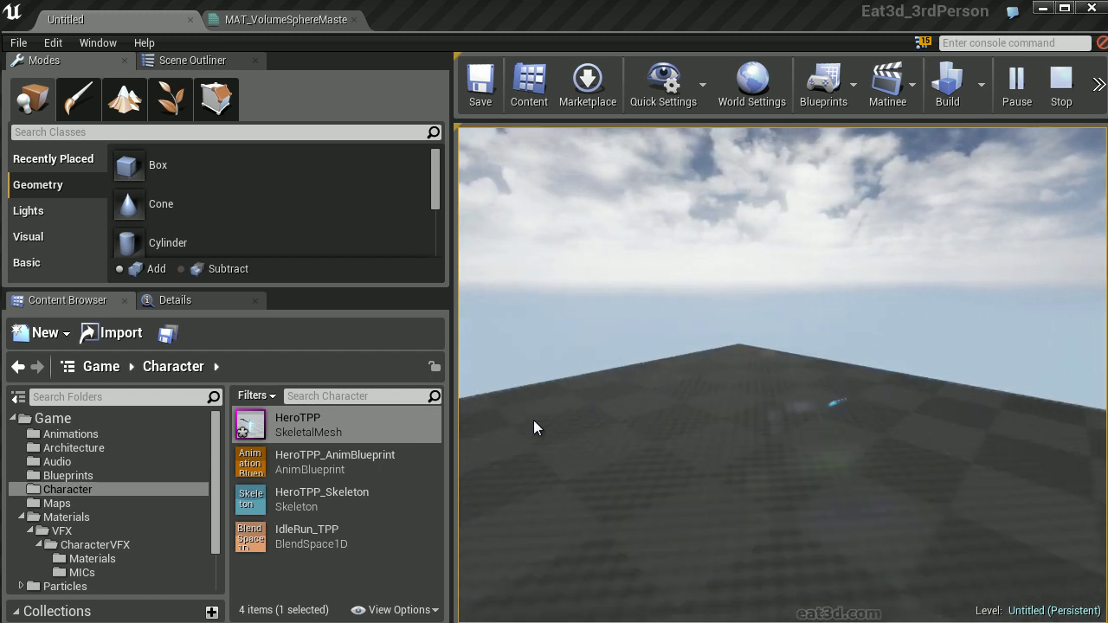
key(space)
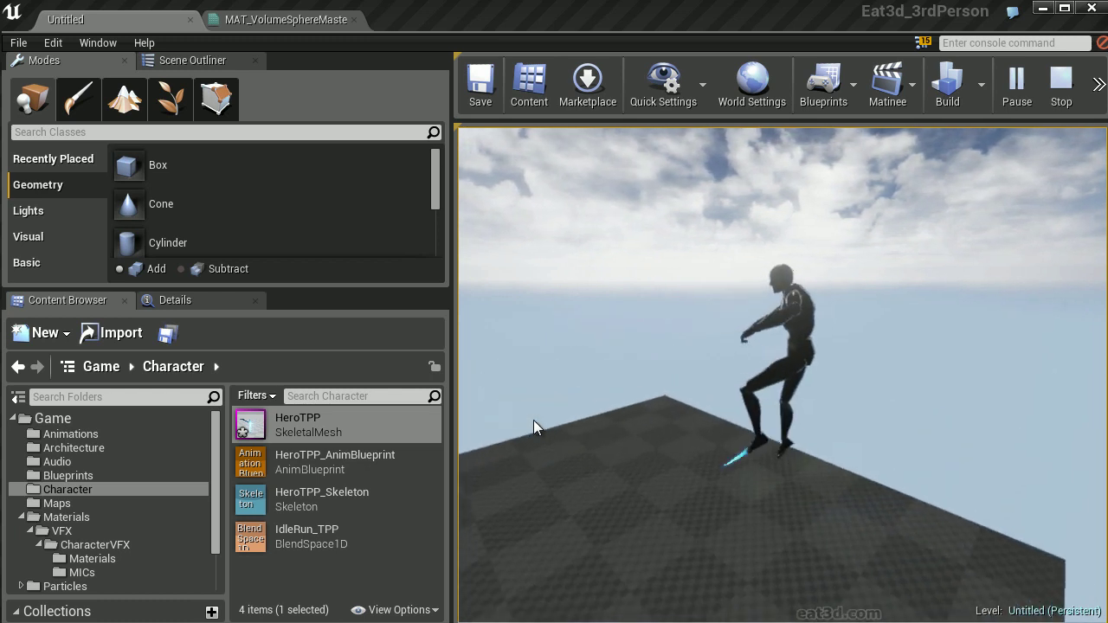
key(a)
key(a)
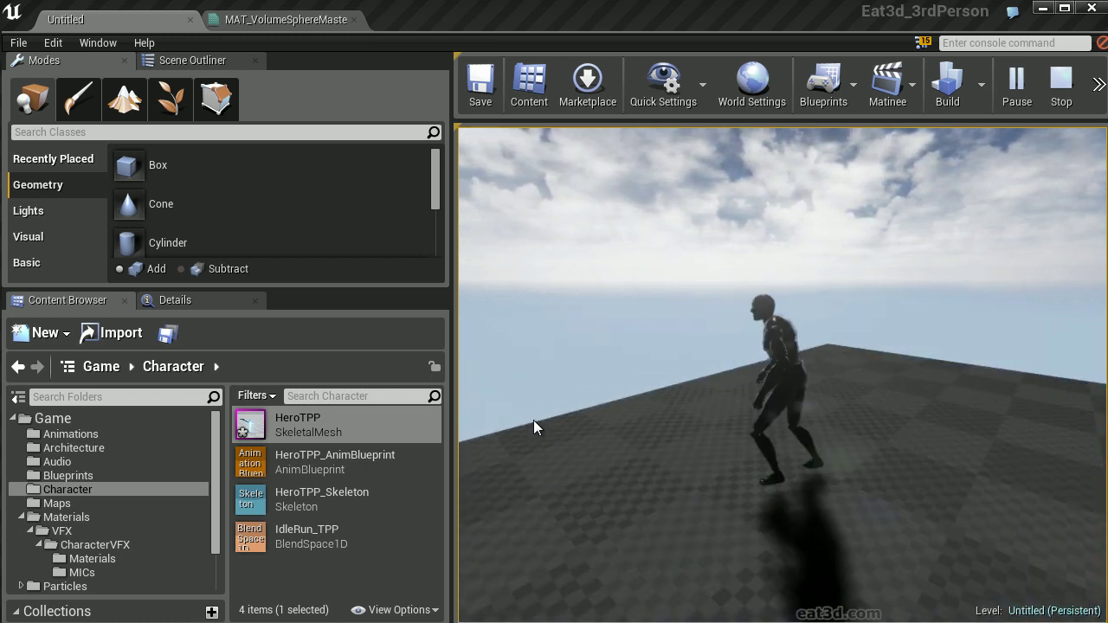
key(d)
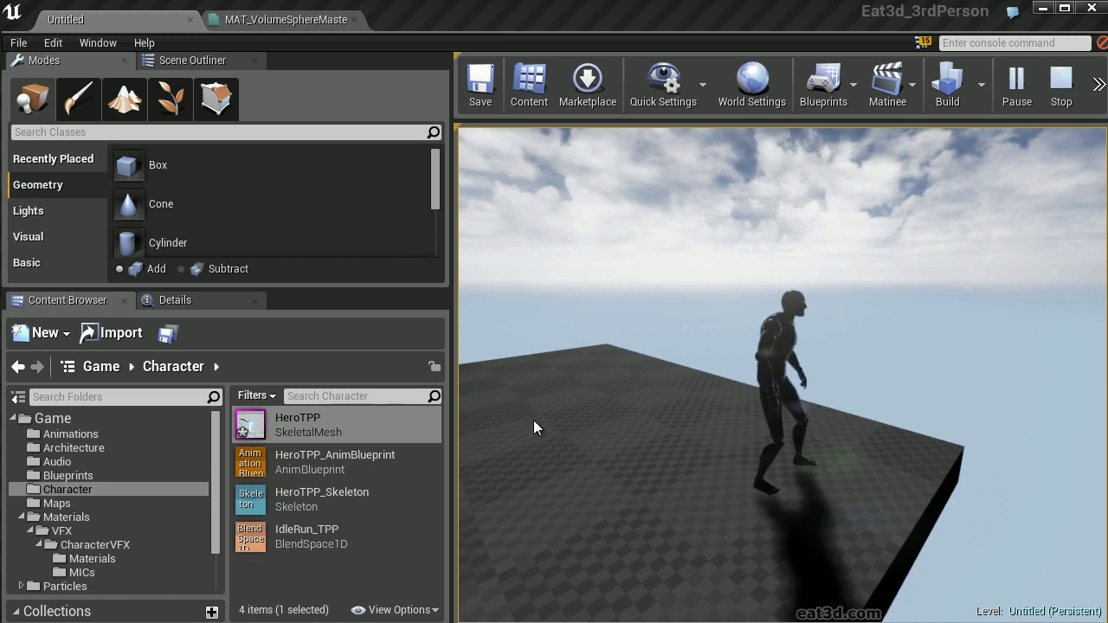
key(w)
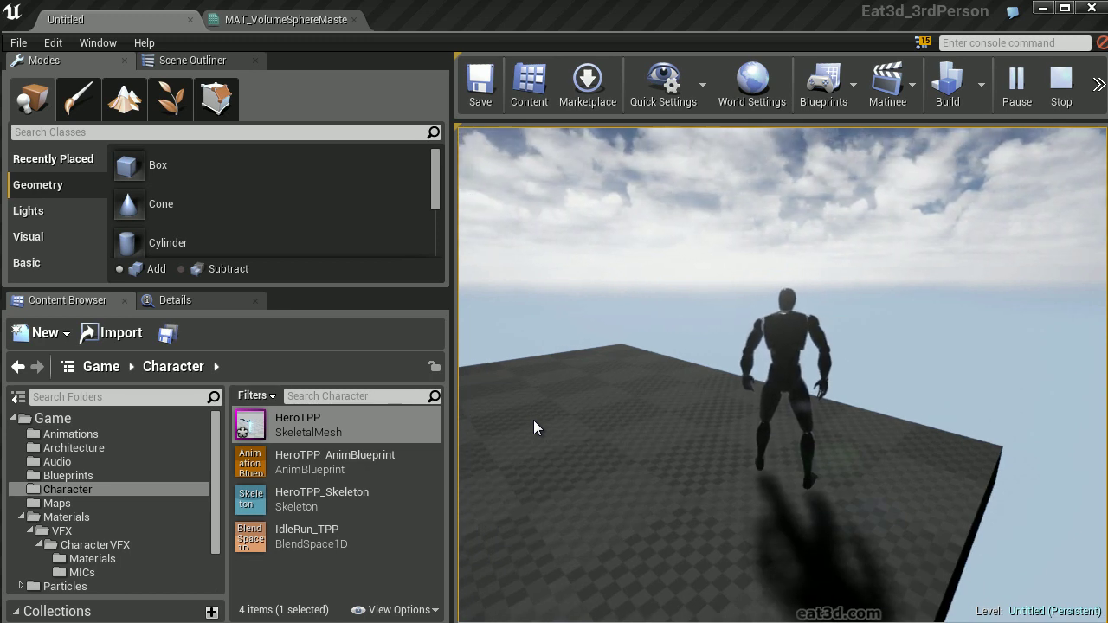
key(Escape)
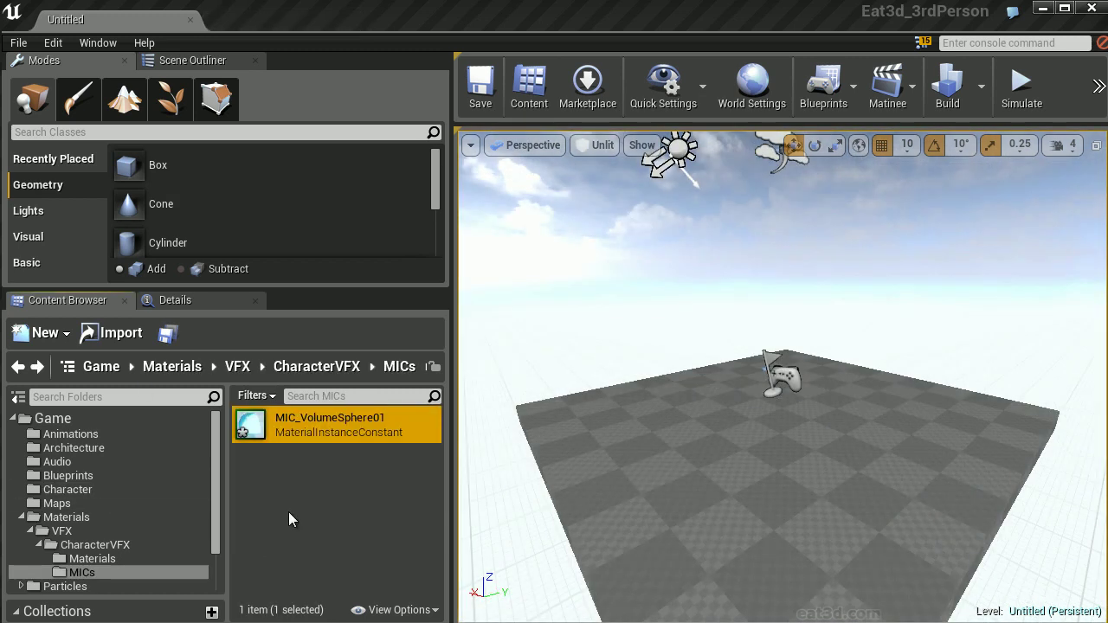
Step: Open the MIC_VolumeSphere01 material instance, widen the parameter name column, and enable the CollapseLocation override
double_click(250, 425)
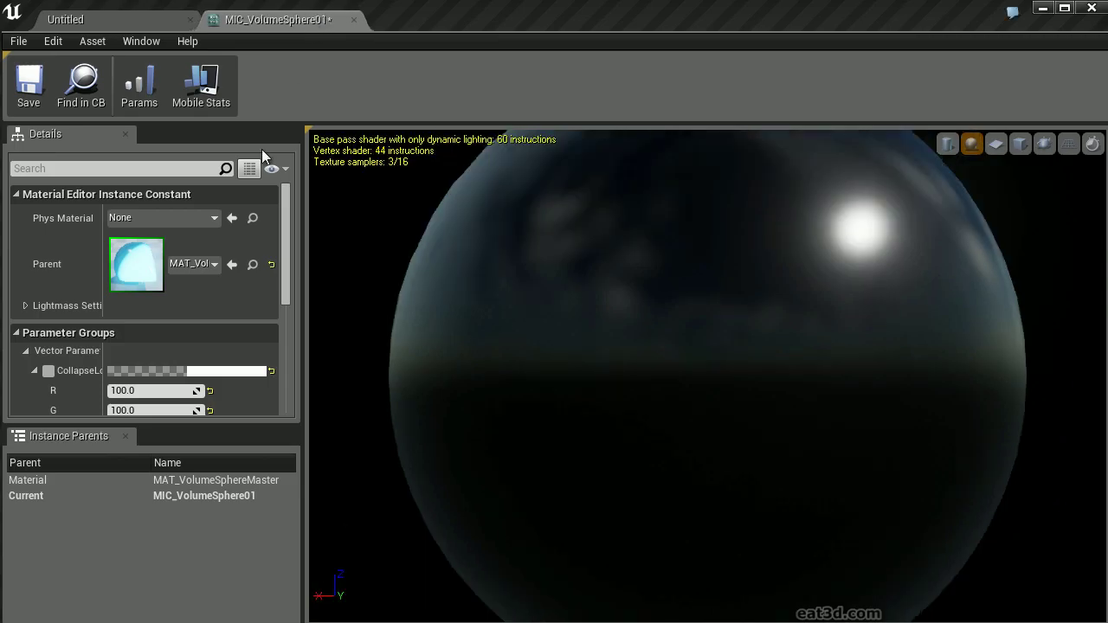
scroll(279, 251, down, 4)
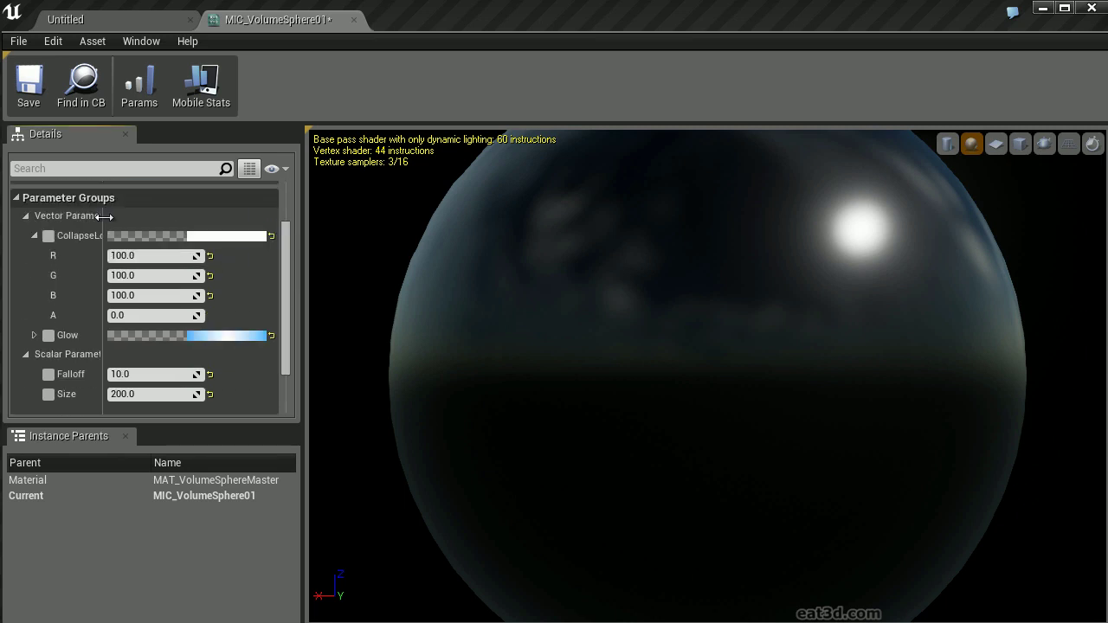
drag(104, 216, 145, 218)
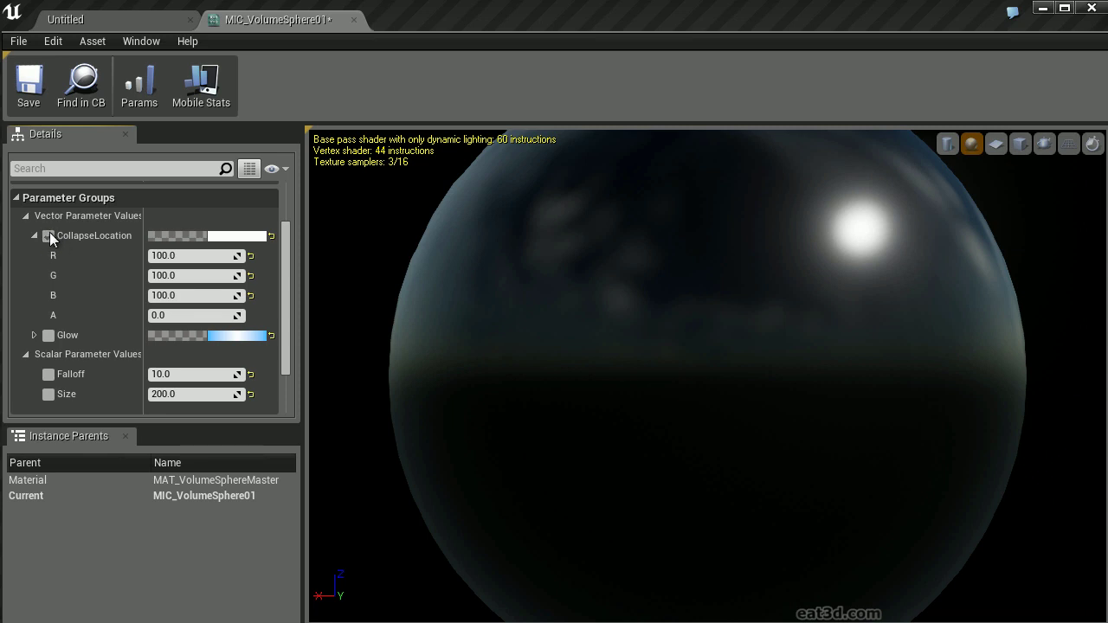
click(49, 235)
click(219, 256)
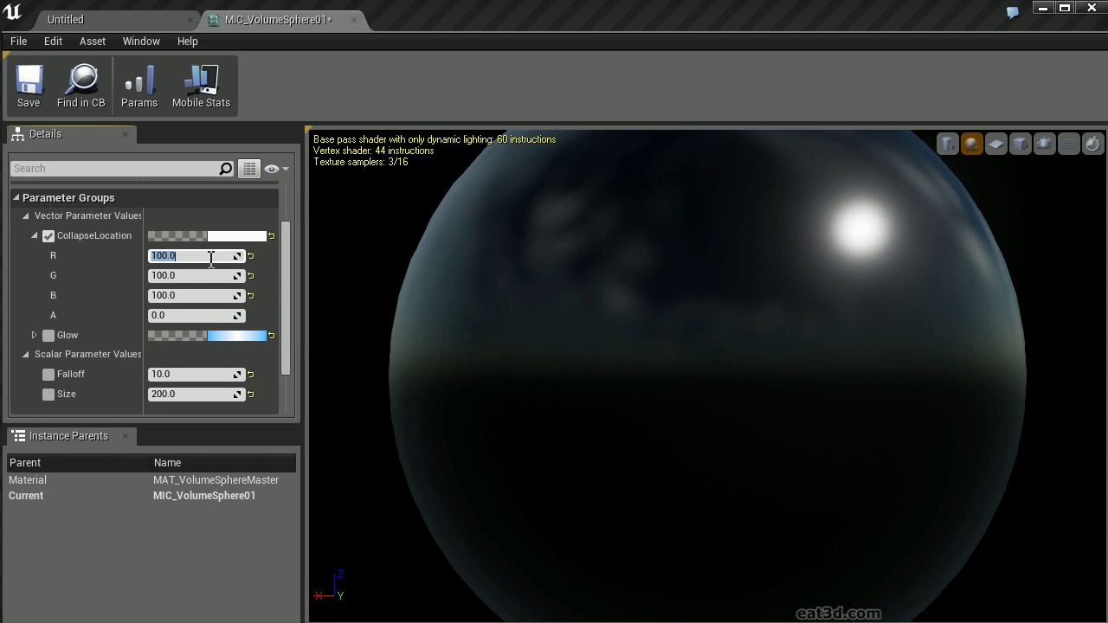
click(182, 295)
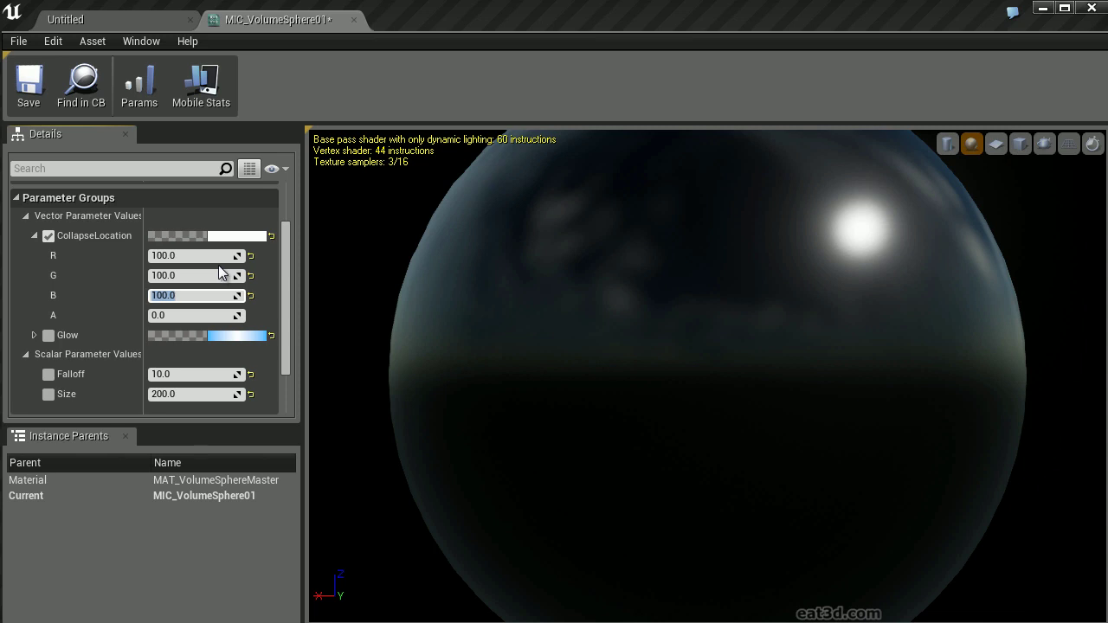
Step: Return to the untitled level, search the placeable classes for "target", and place a Target Point on the floor
click(160, 20)
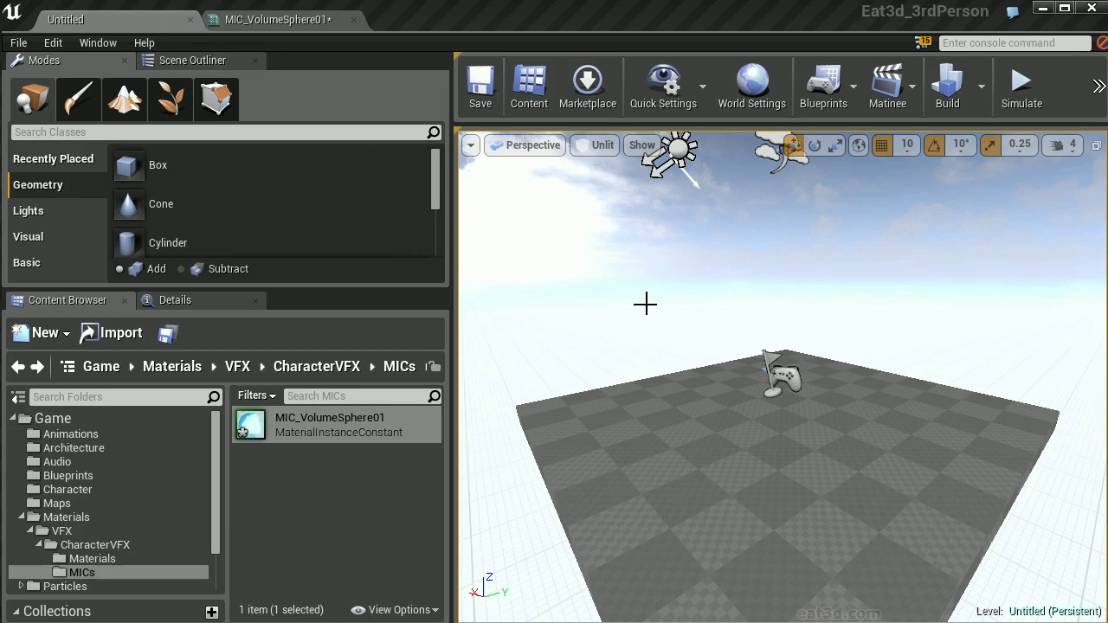
click(358, 132)
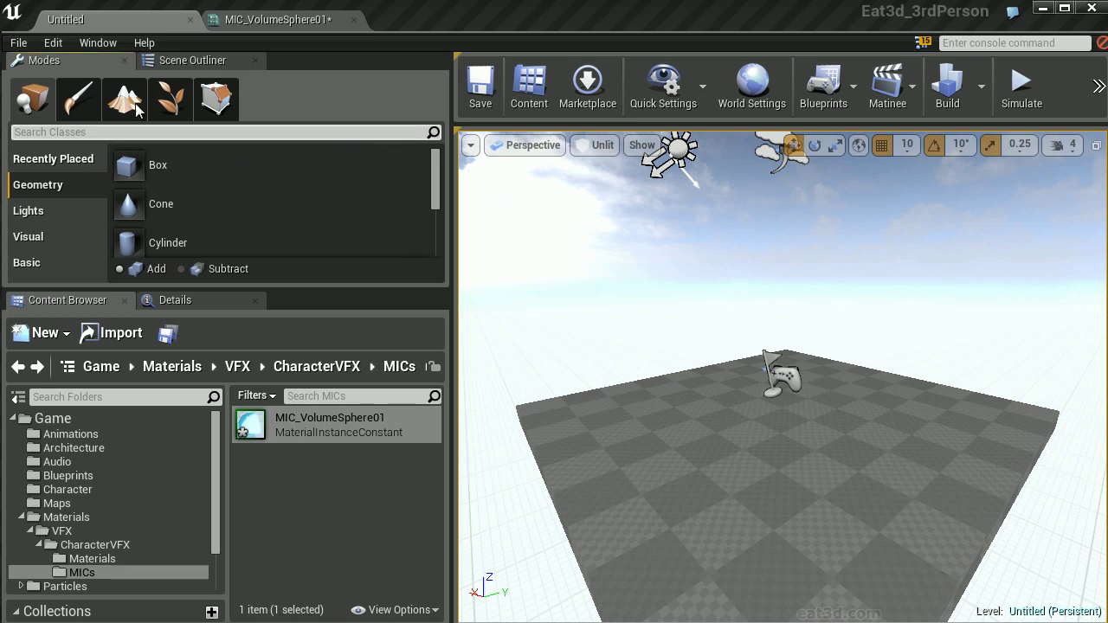
click(44, 62)
click(63, 133)
text(target)
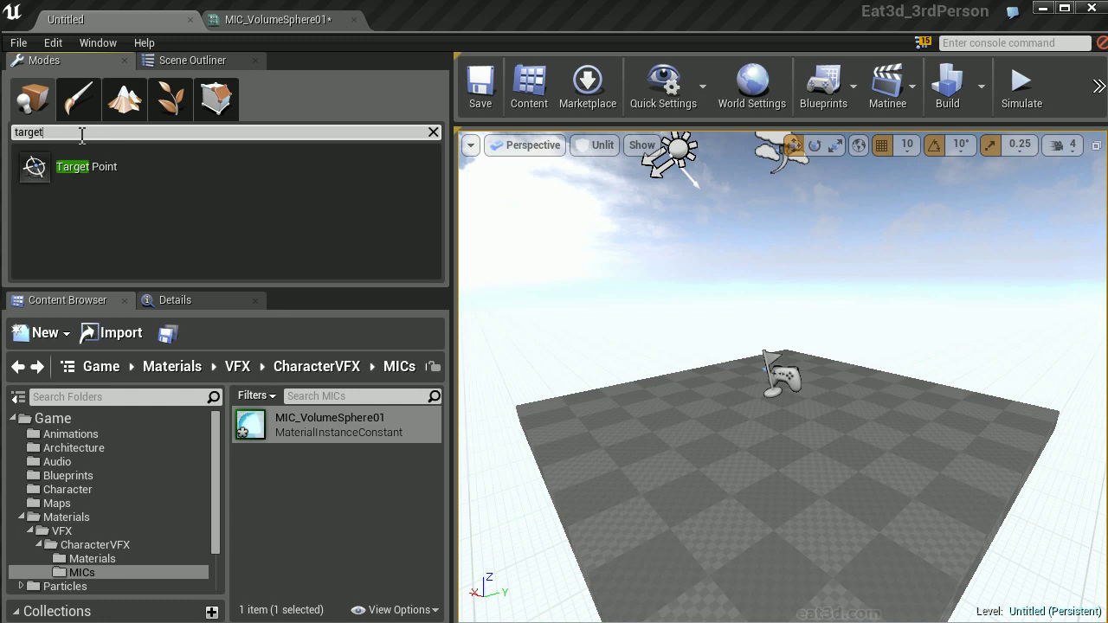
drag(86, 166, 769, 474)
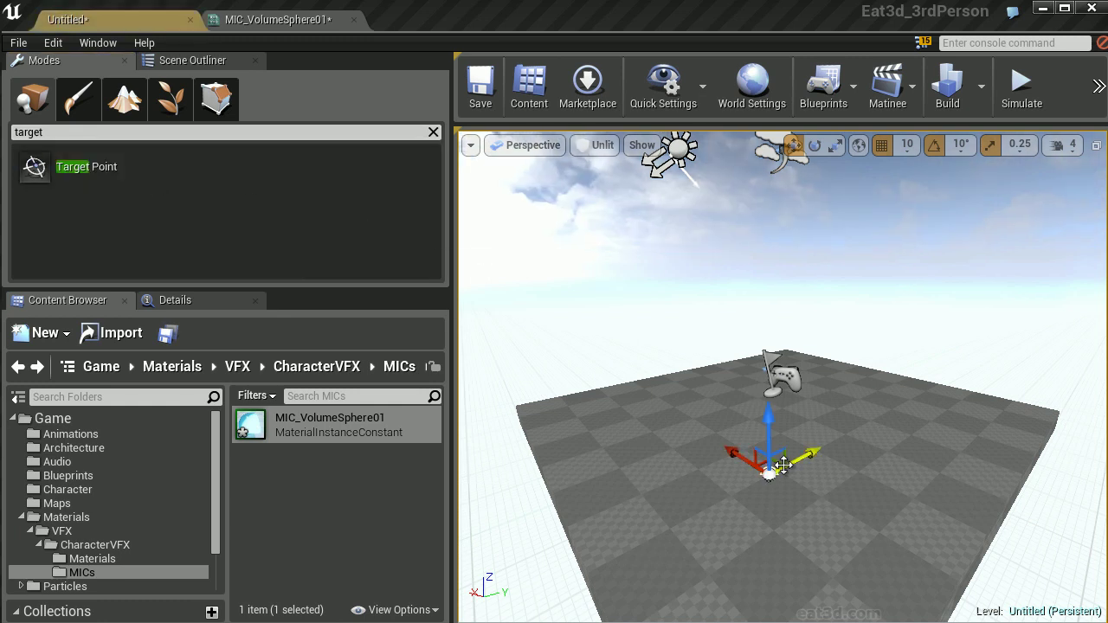
Step: Move the Target Point to the floor's corner and raise it, to about X -480, Y -460, Z 80
alt+drag(876, 391, 514, 468)
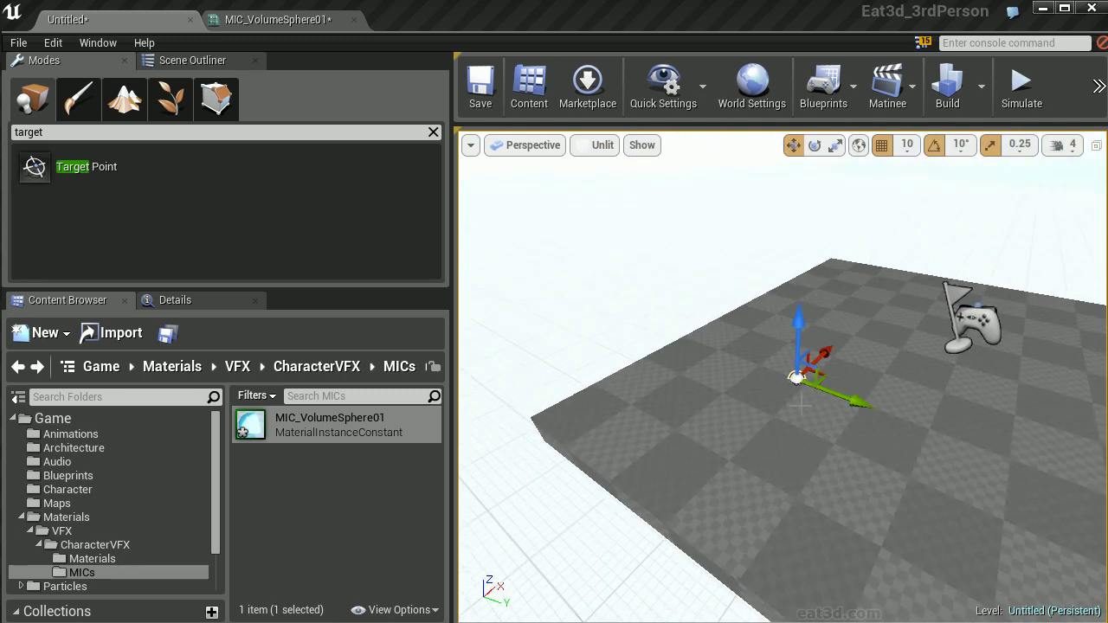
drag(829, 386, 588, 426)
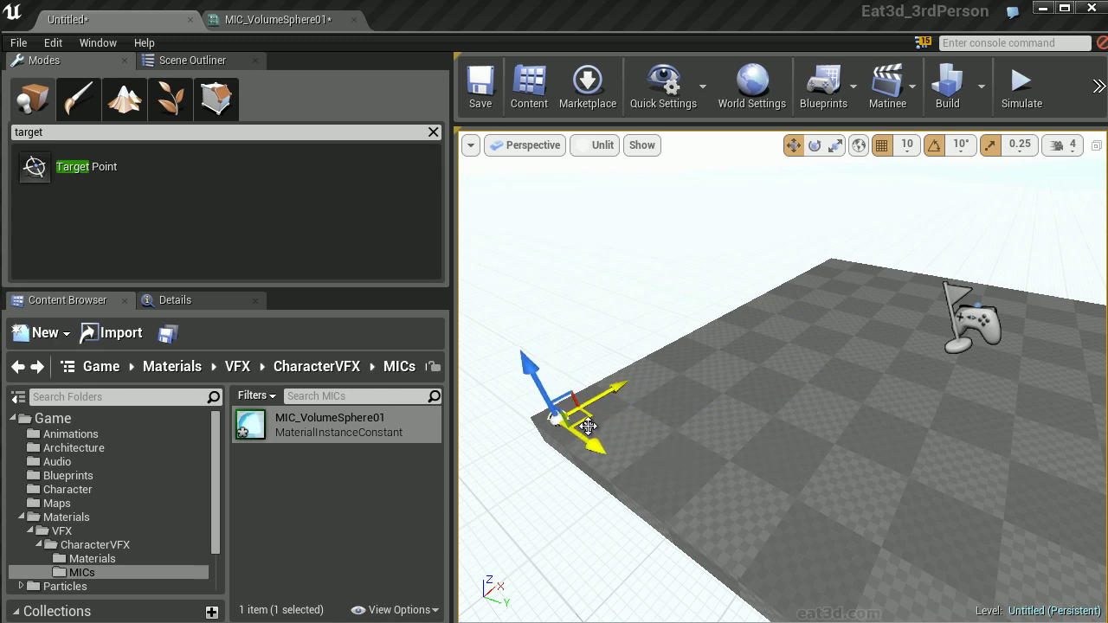
drag(542, 383, 518, 338)
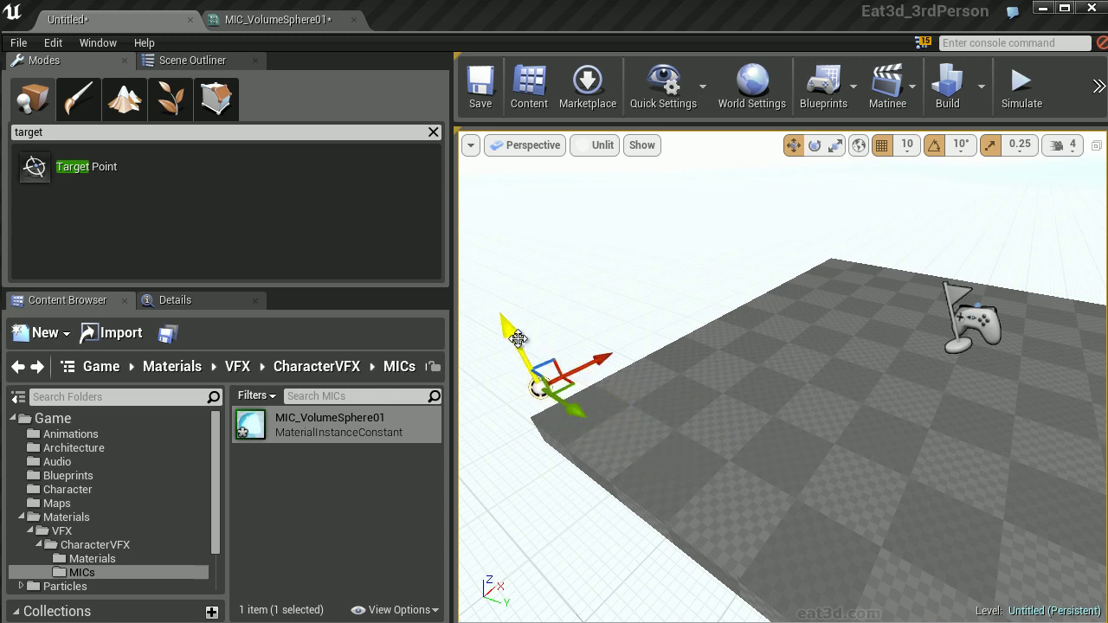
Step: Copy the Target Point's X location, -480, into the R value of CollapseLocation in MIC_VolumeSphere01
key(F4)
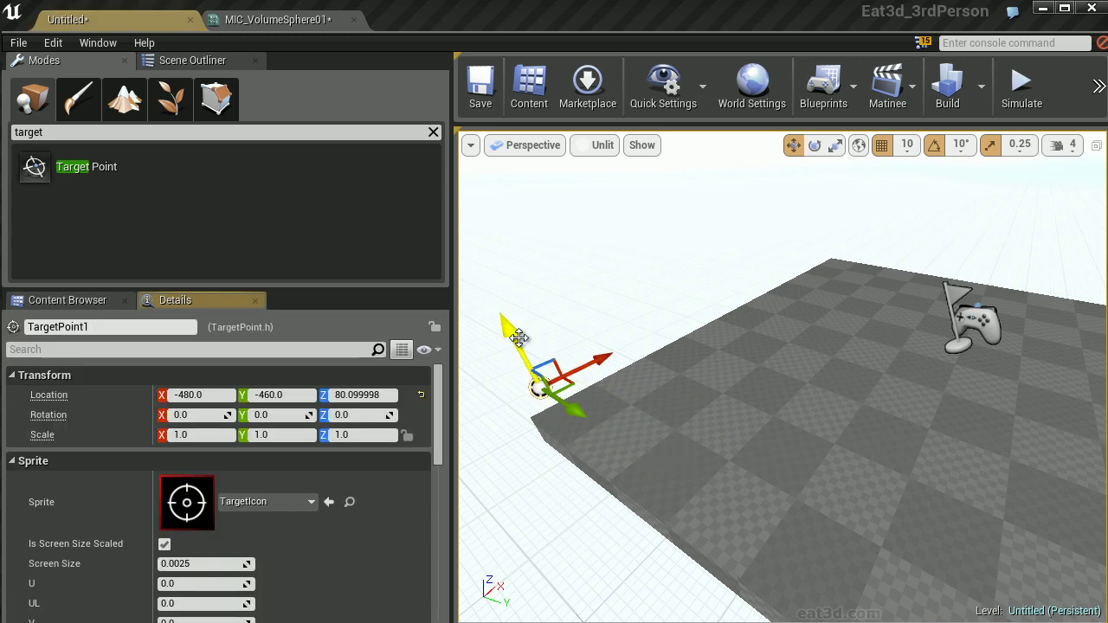
click(227, 395)
drag(215, 396, 158, 394)
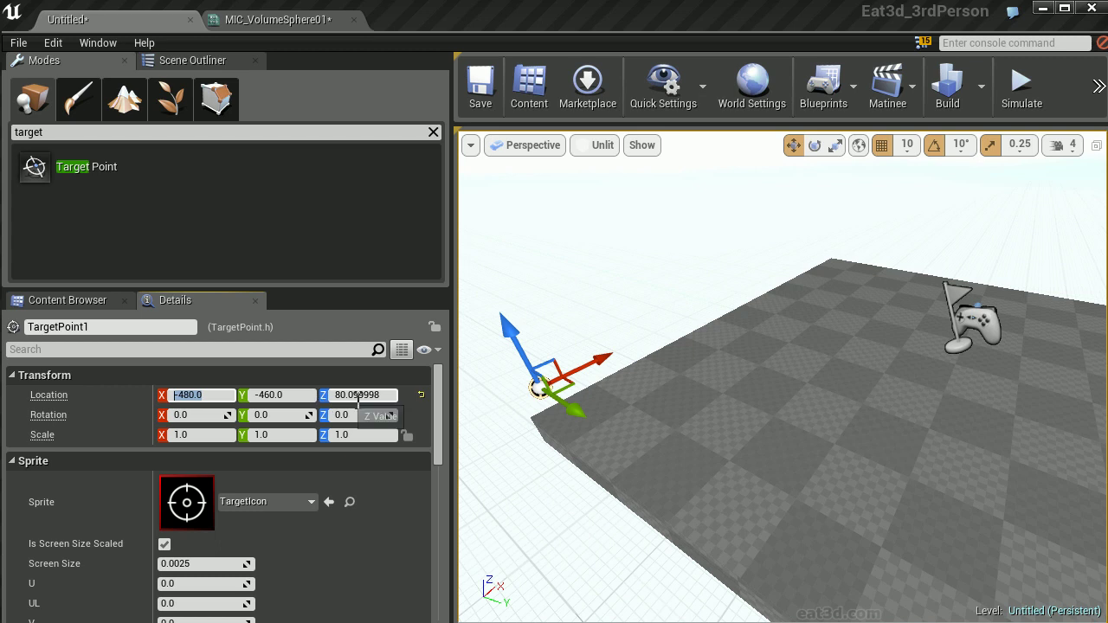
click(275, 19)
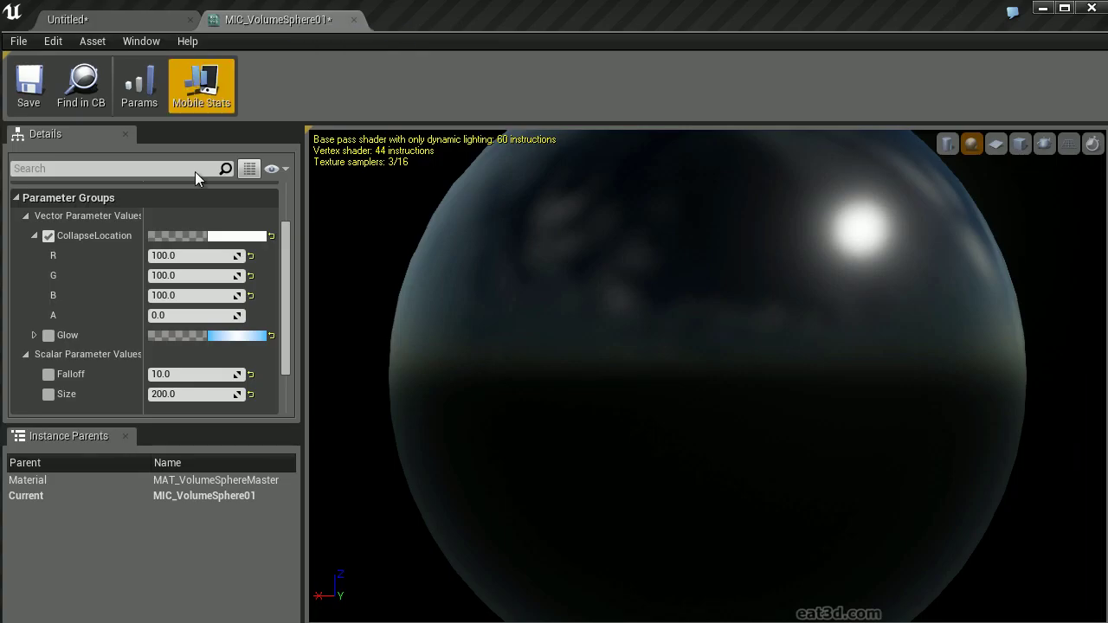
click(78, 19)
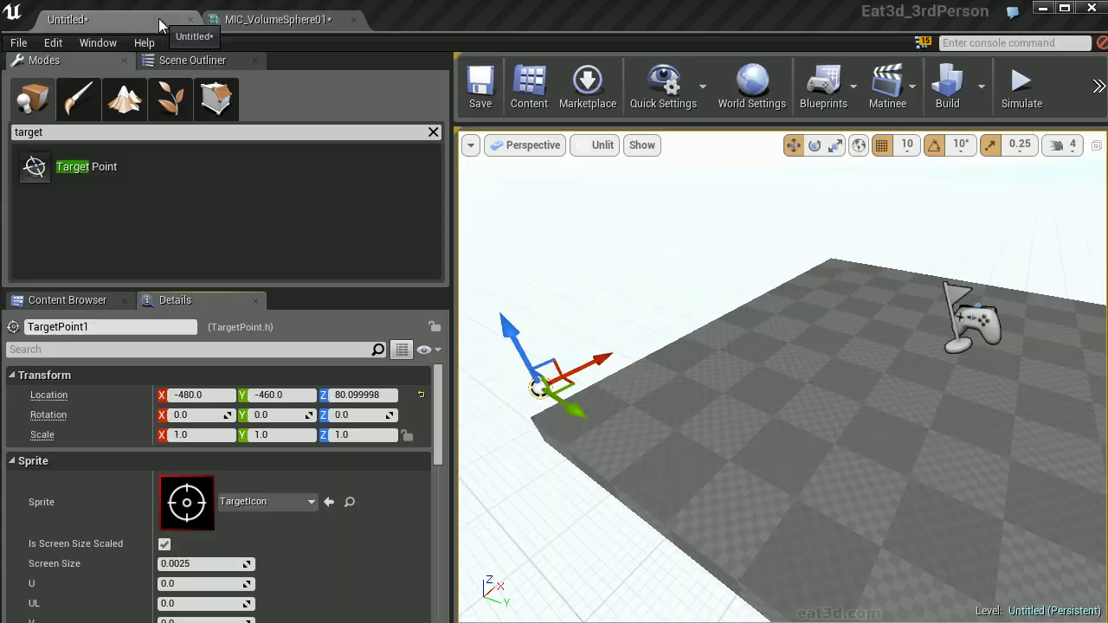
click(217, 395)
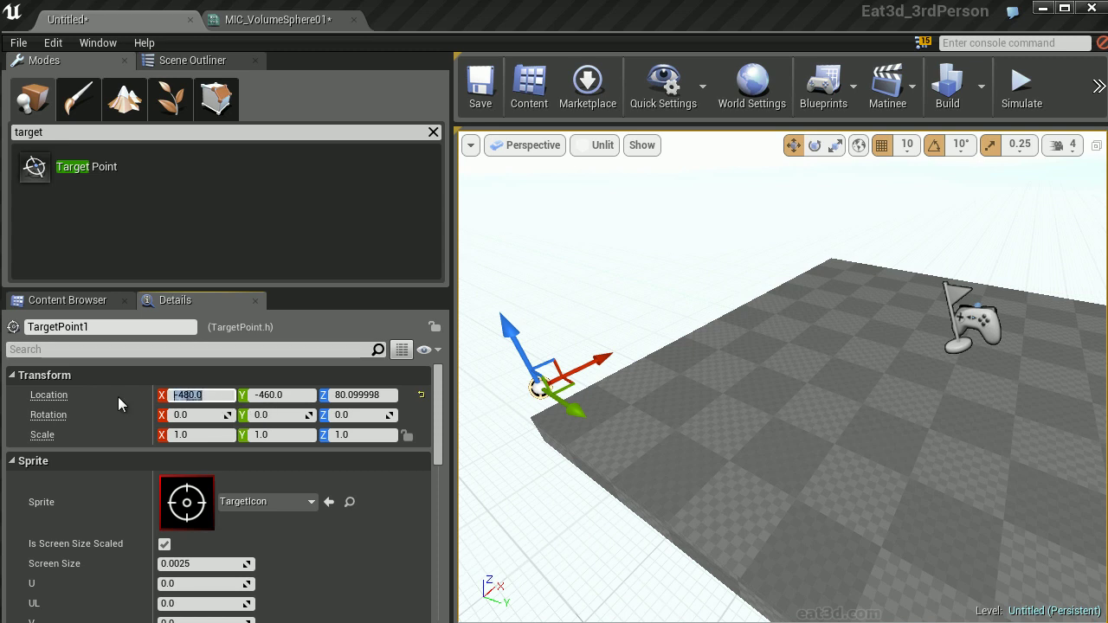
click(227, 24)
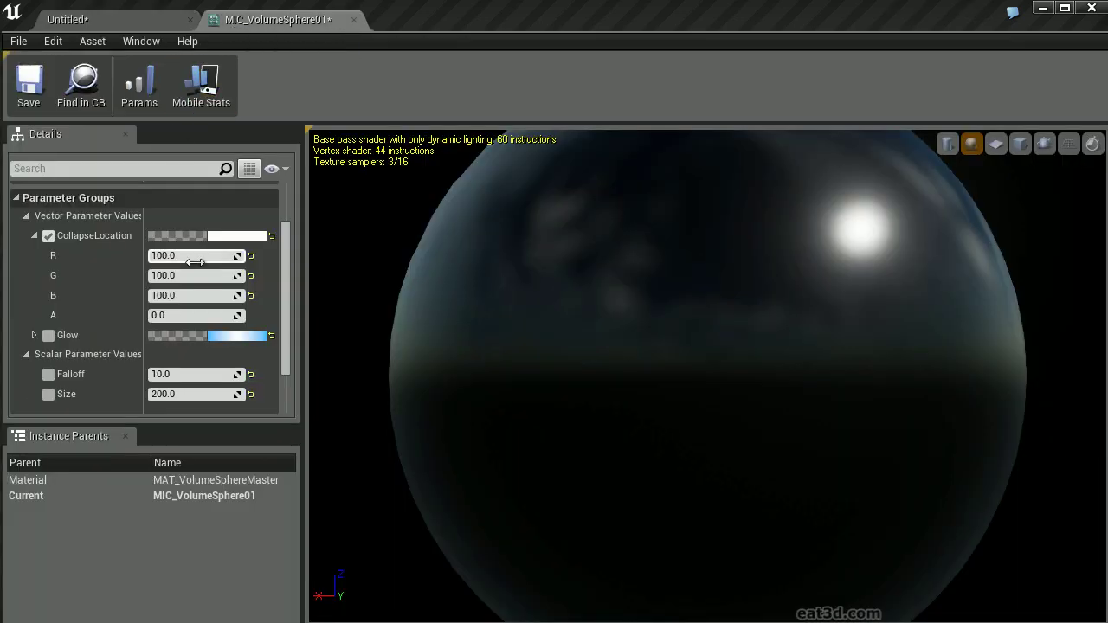
click(195, 259)
key(Return)
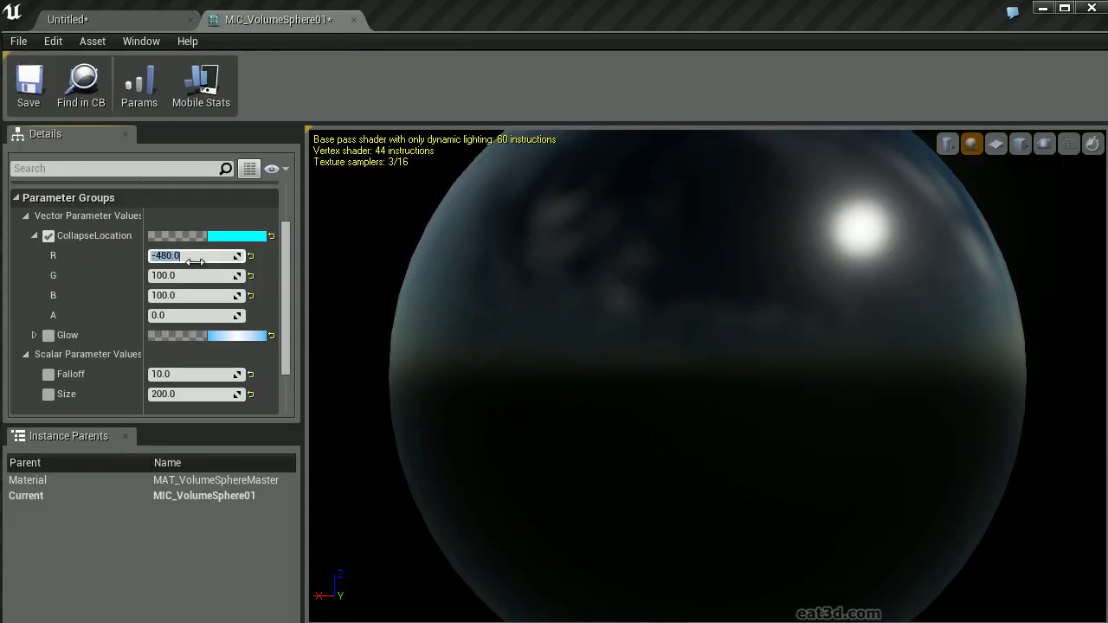
Step: Copy the Target Point's Y location, -460, into CollapseLocation's G value, and set its B value to 80 to match Z
click(139, 19)
click(268, 395)
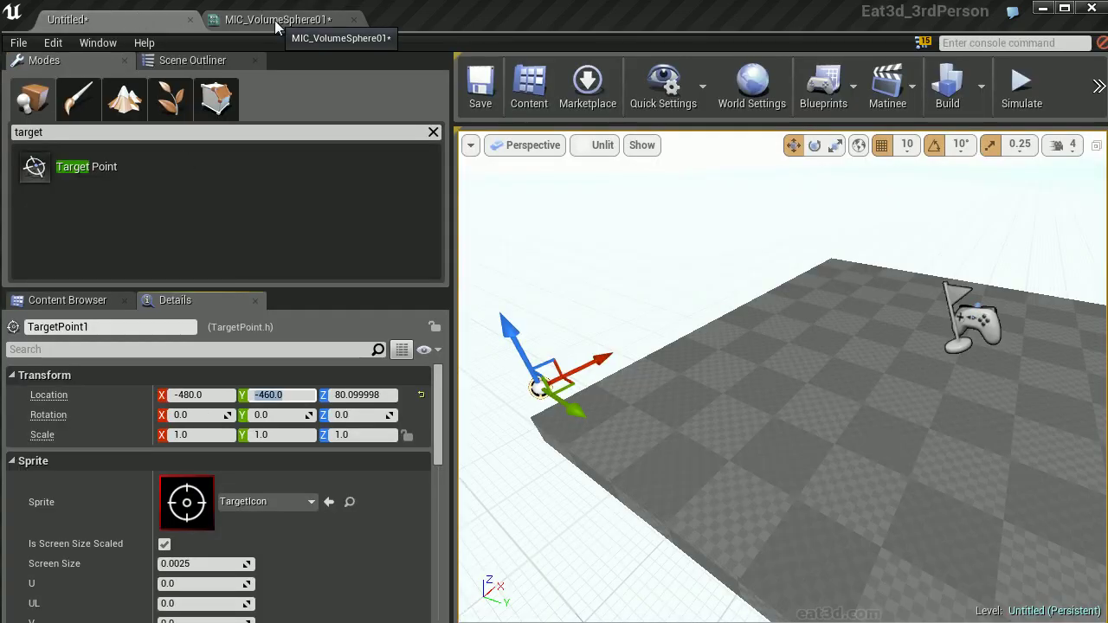
click(276, 24)
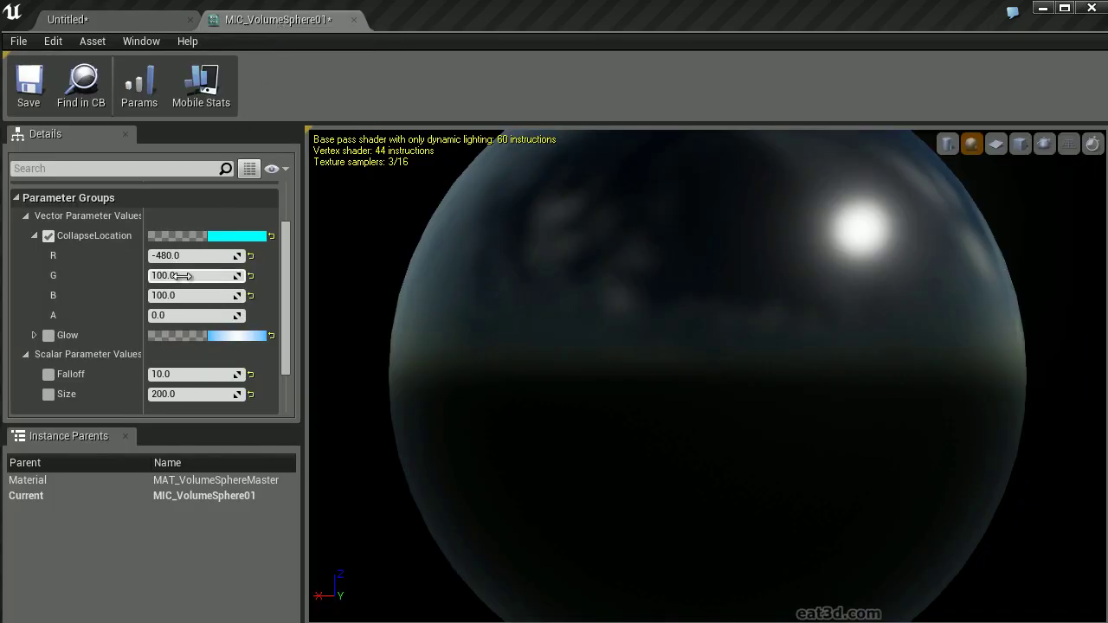
key(Return)
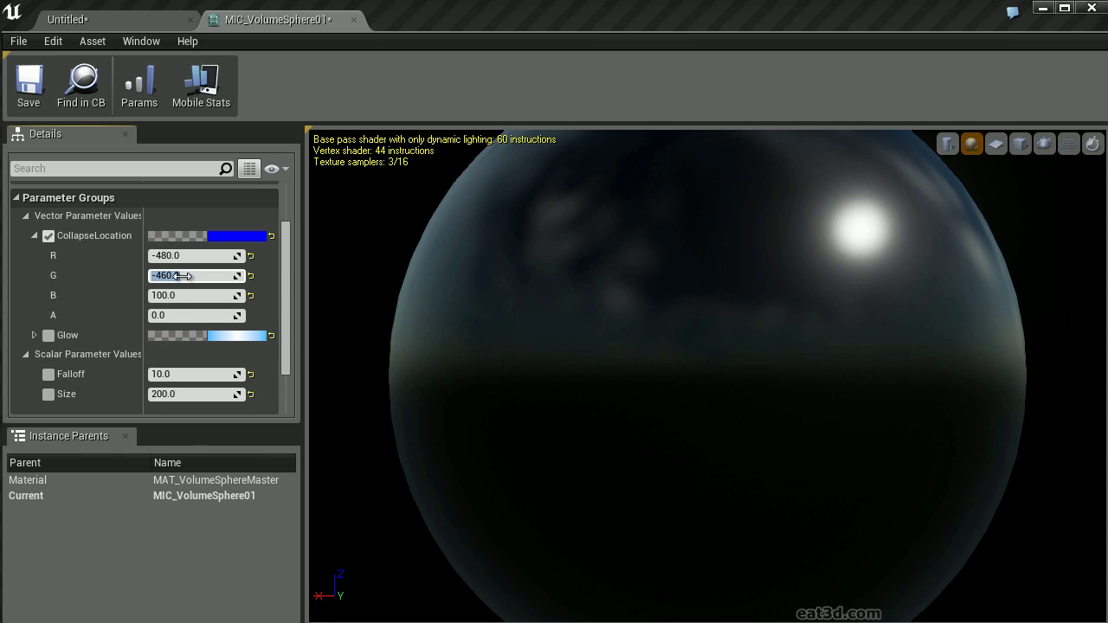
click(151, 19)
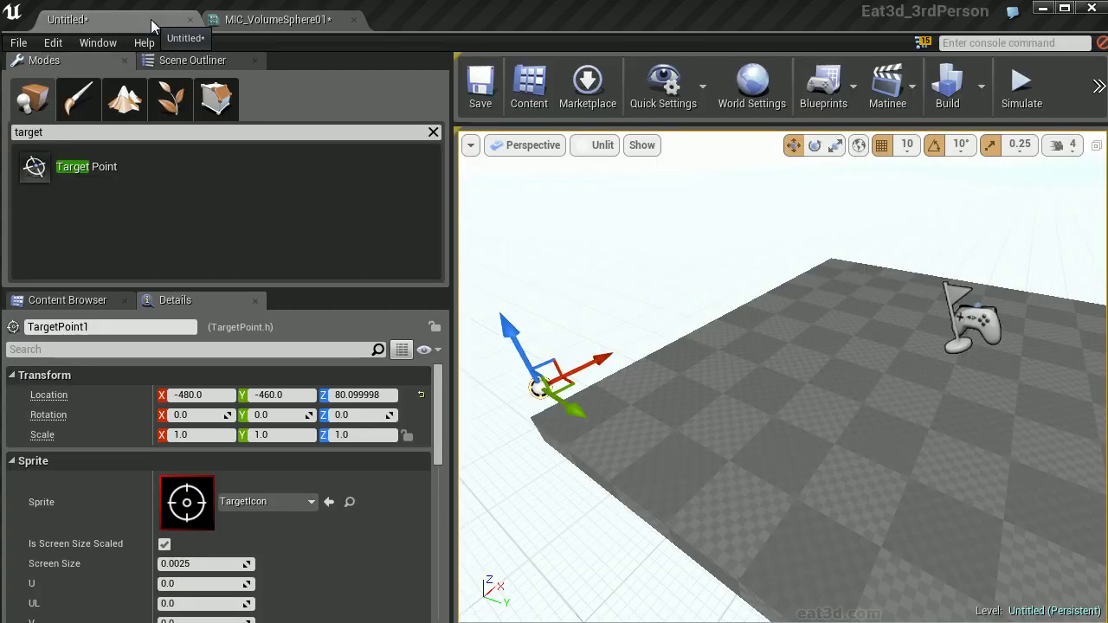
click(270, 23)
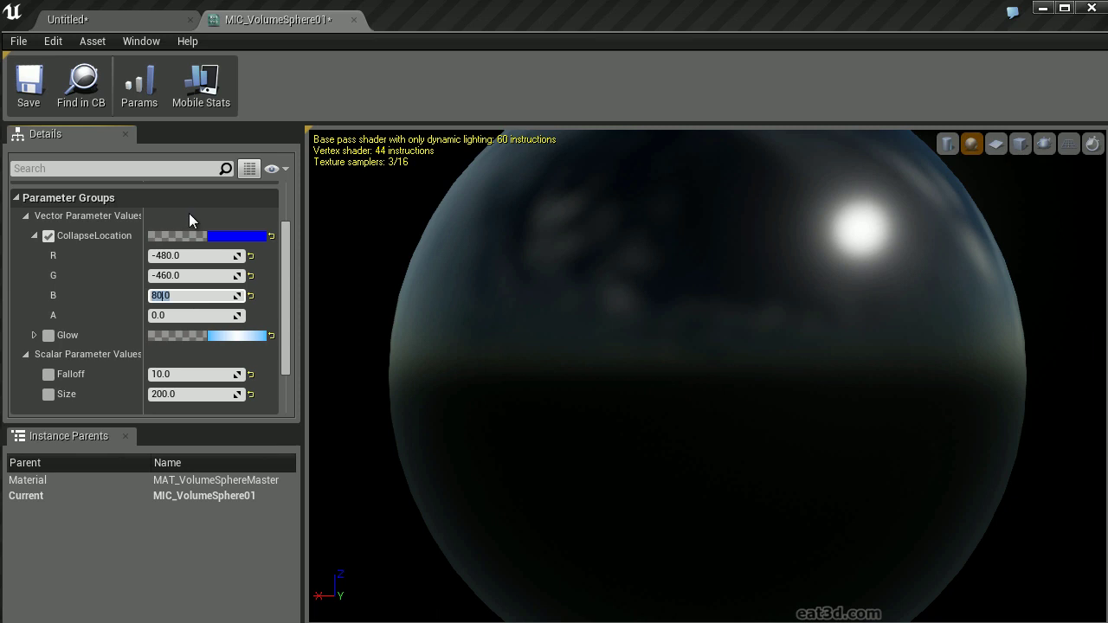
Step: Play the untitled level, run the character into the floor's corner at the Target Point to test the collapse, and stop playing
click(167, 19)
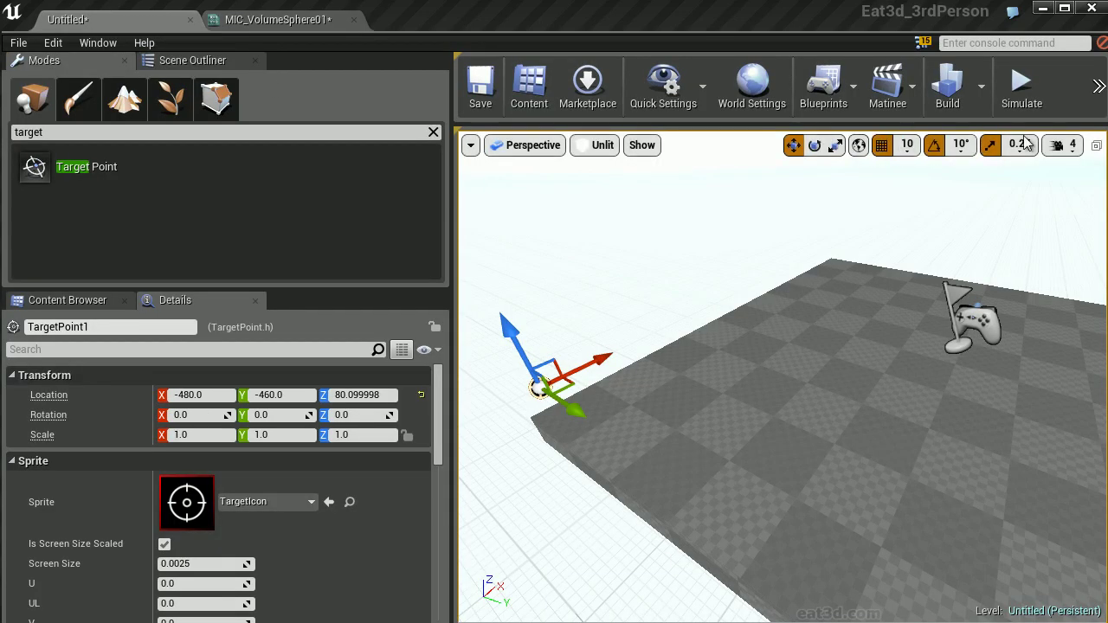
click(1097, 85)
click(1102, 147)
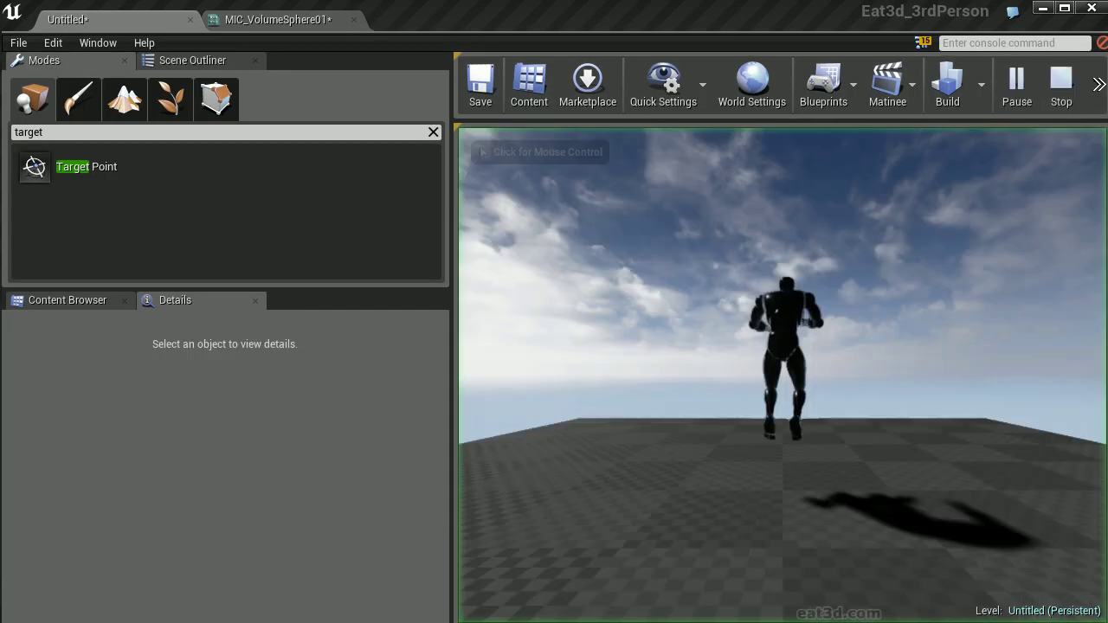
click(852, 273)
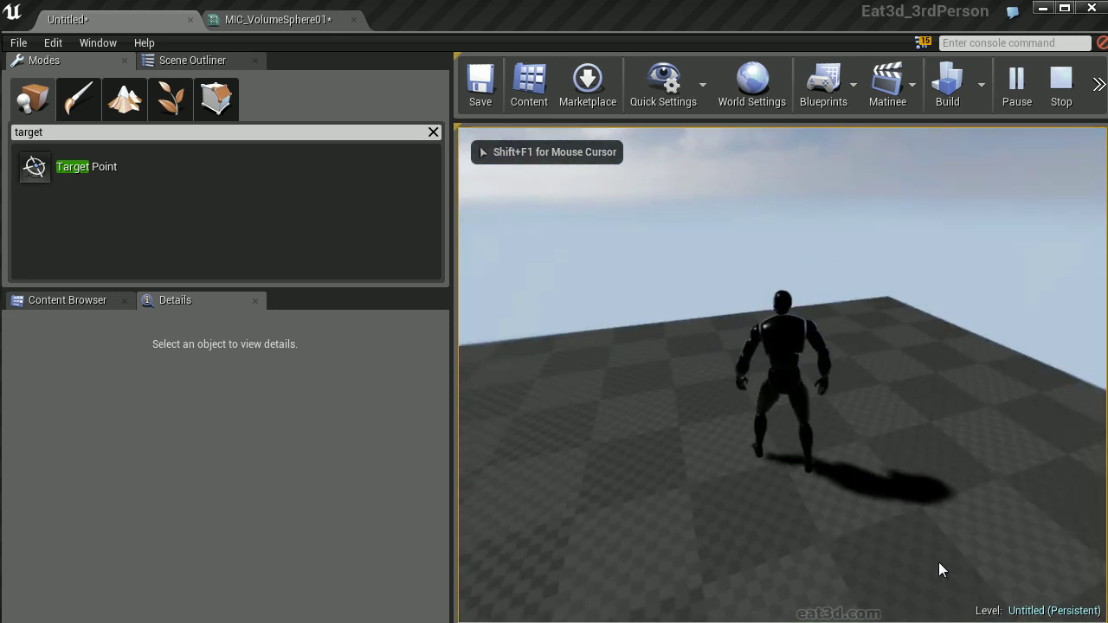
key(s)
key(w)
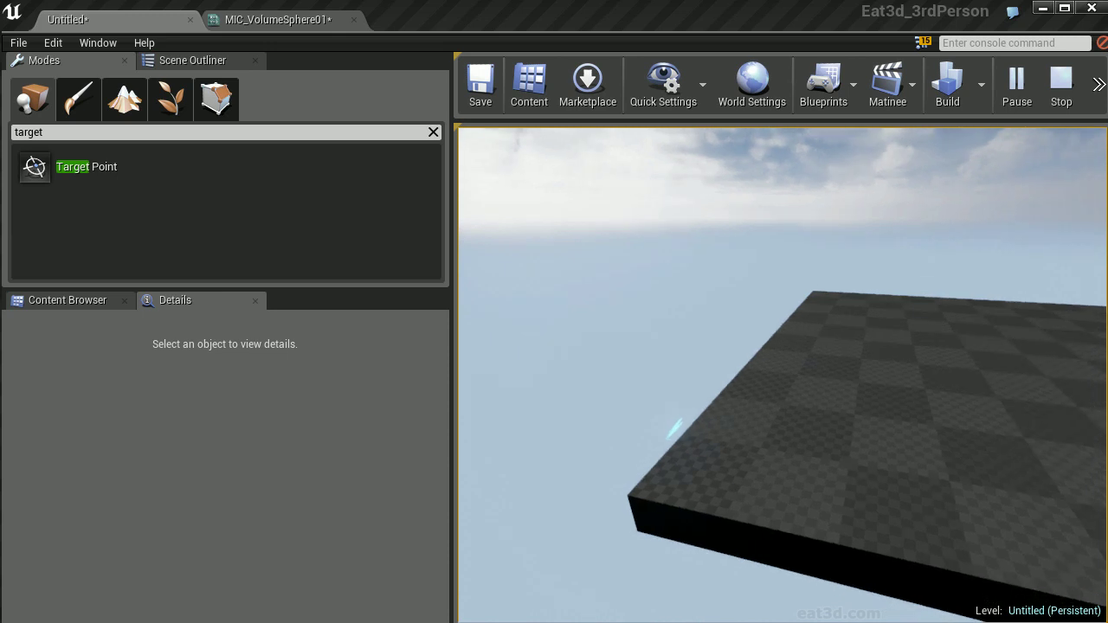
key(w)
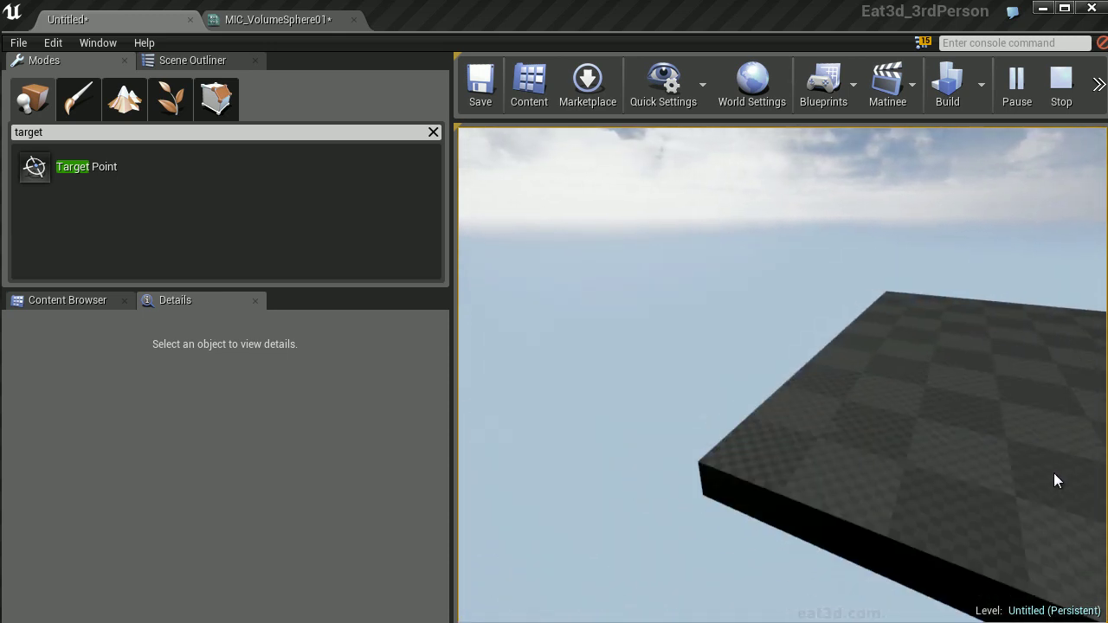
key(Escape)
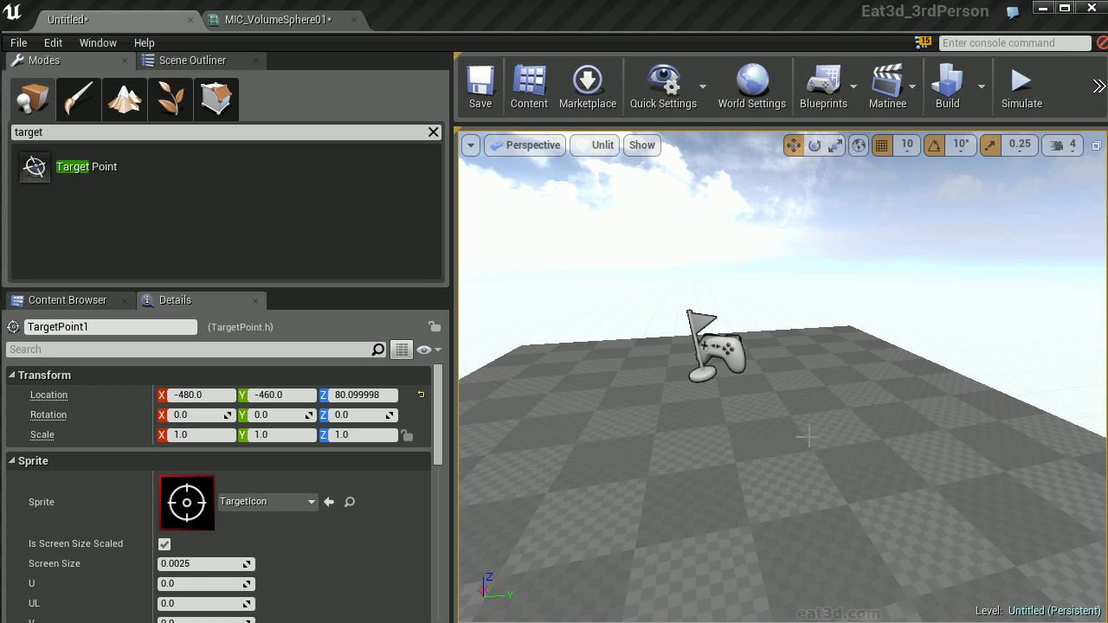
right_drag(821, 441, 841, 460)
key(s)
key(a)
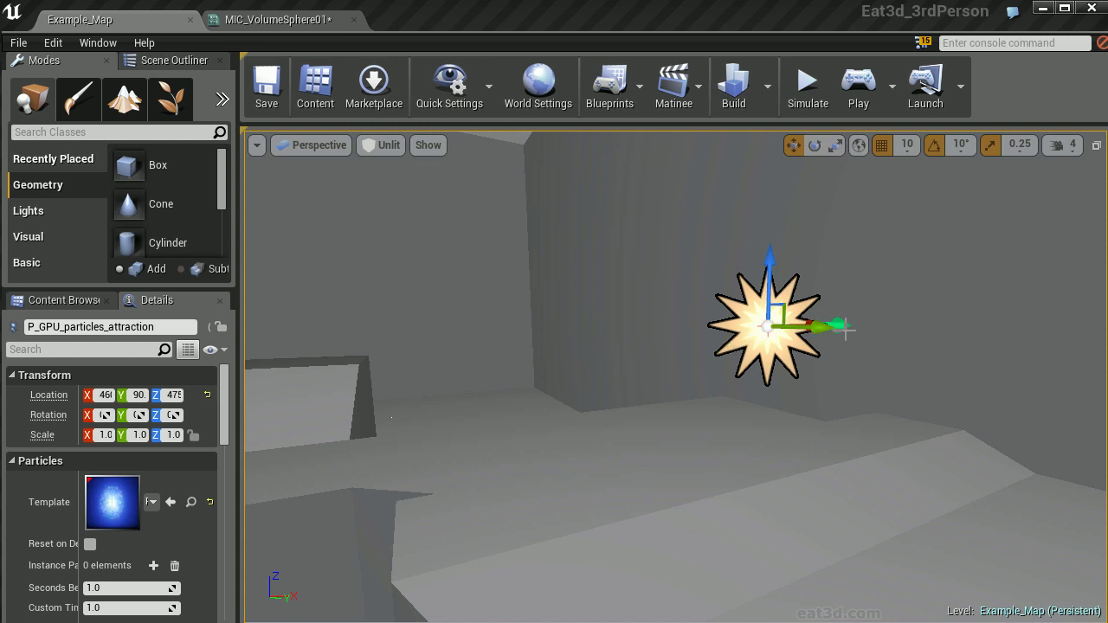
Step: In Example_Map, move the P_GPU_particles_attraction emitter along X to uncover the target point at its centre, and undo the move
right_drag(860, 346, 890, 317)
drag(786, 369, 723, 377)
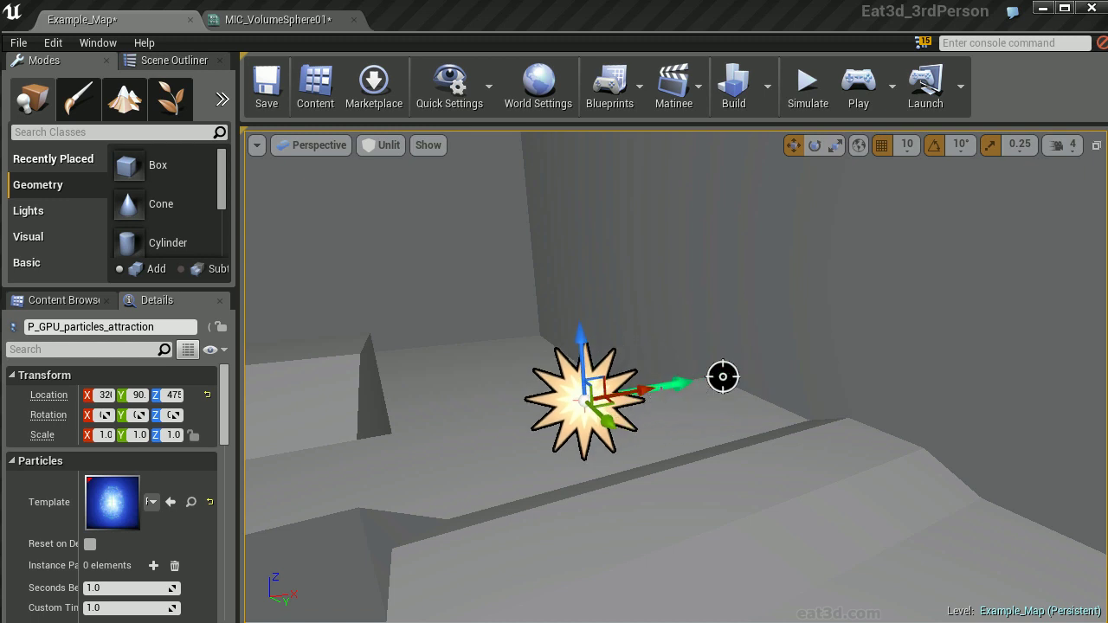
key(ctrl+z)
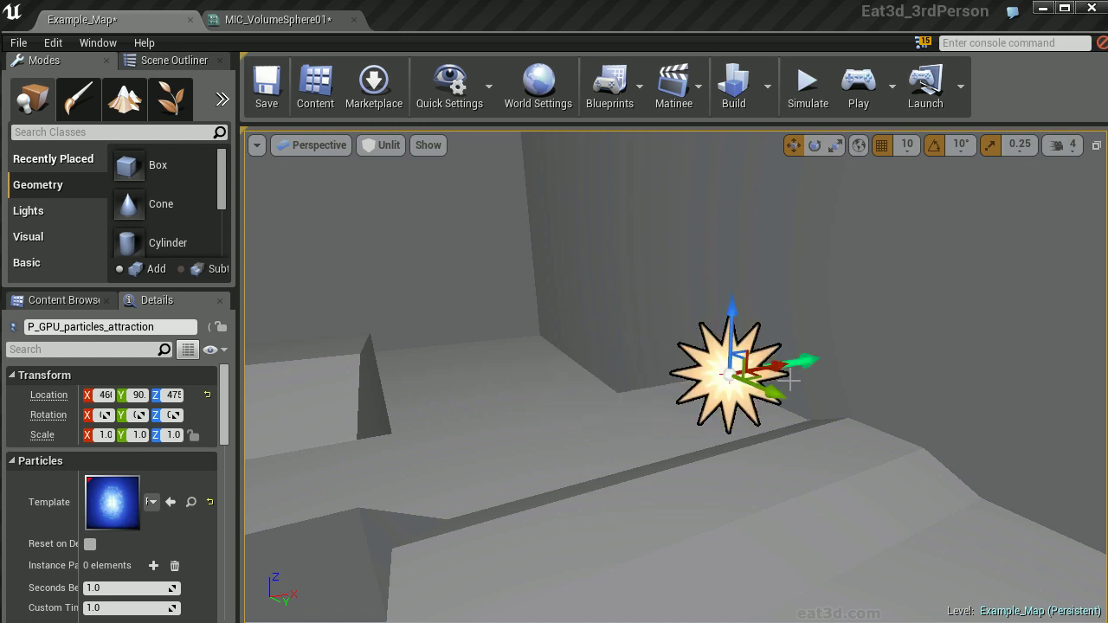
Step: Play Example_Map and run the character into the glowing particle sphere to test the collapse effect
key(alt+p)
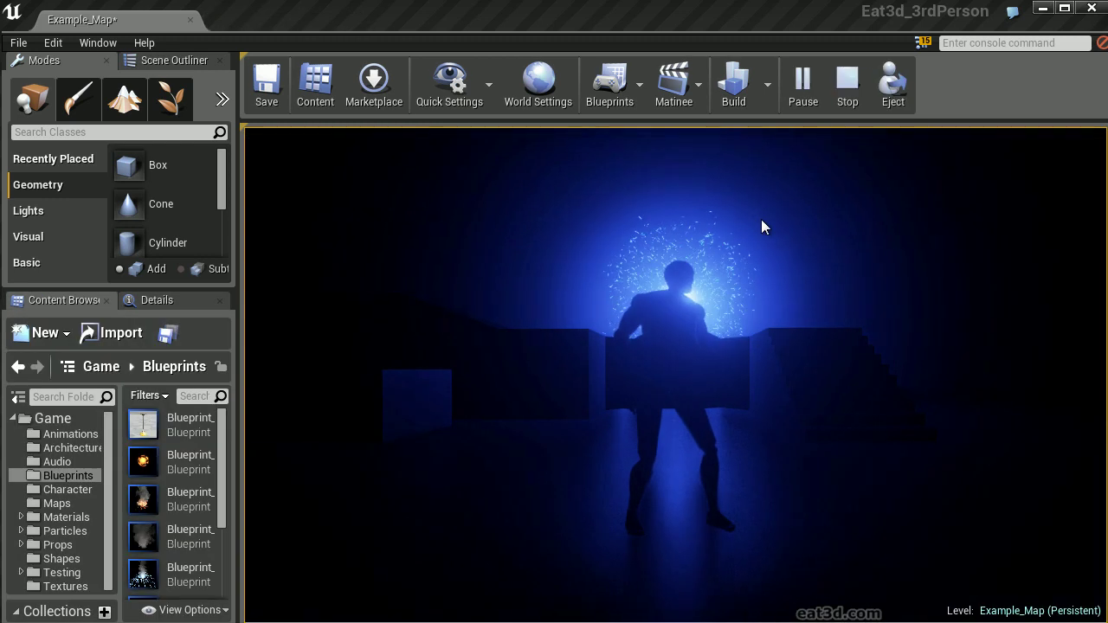
key(w)
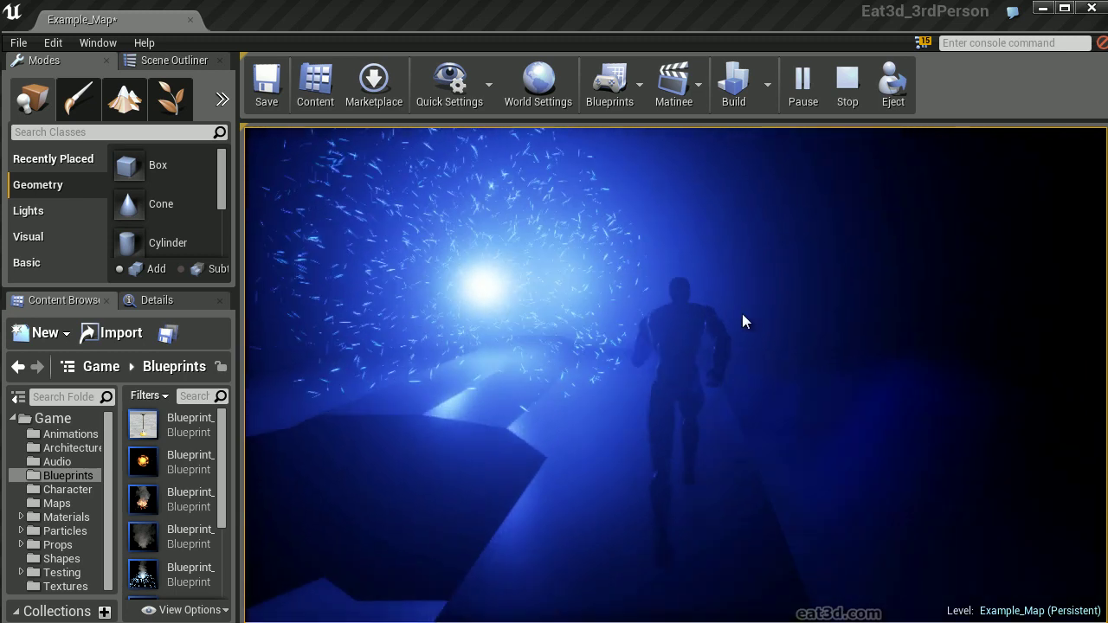
key(a)
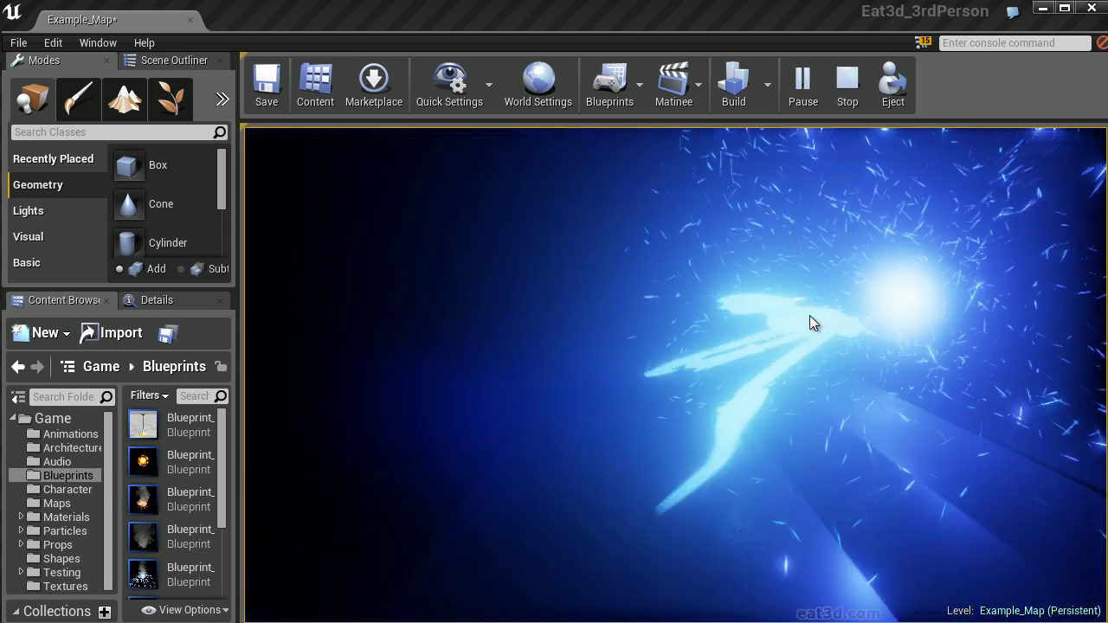